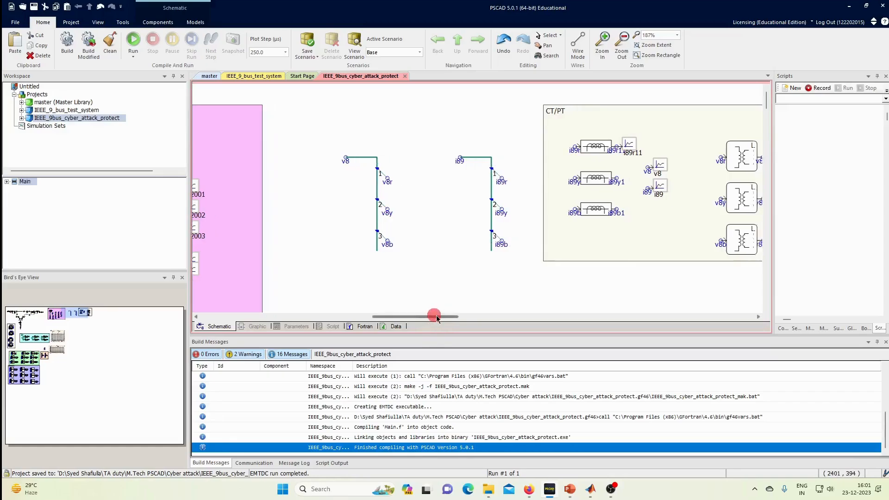
# Step: Examine the CT/PT section with its i89 current transformers, v8 voltage transformers and the feeding phase signals
pyautogui.click(266, 131)
pyautogui.click(231, 186)
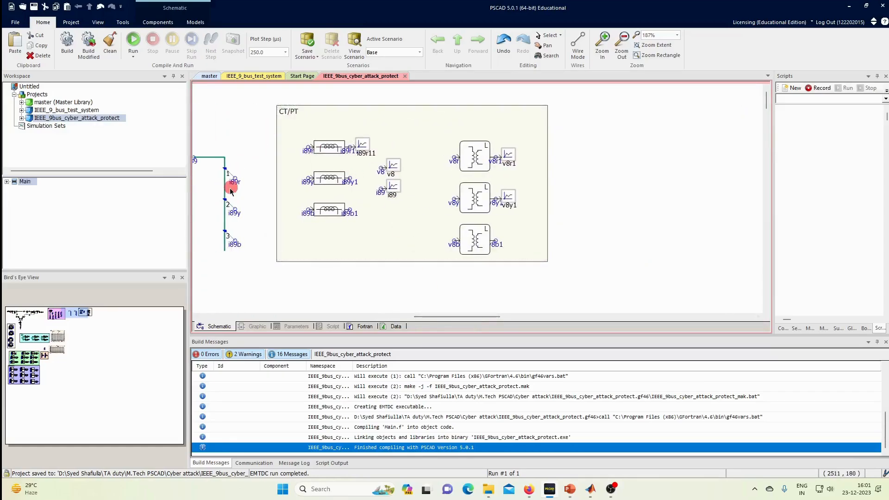
pyautogui.click(305, 145)
pyautogui.click(301, 185)
pyautogui.click(249, 185)
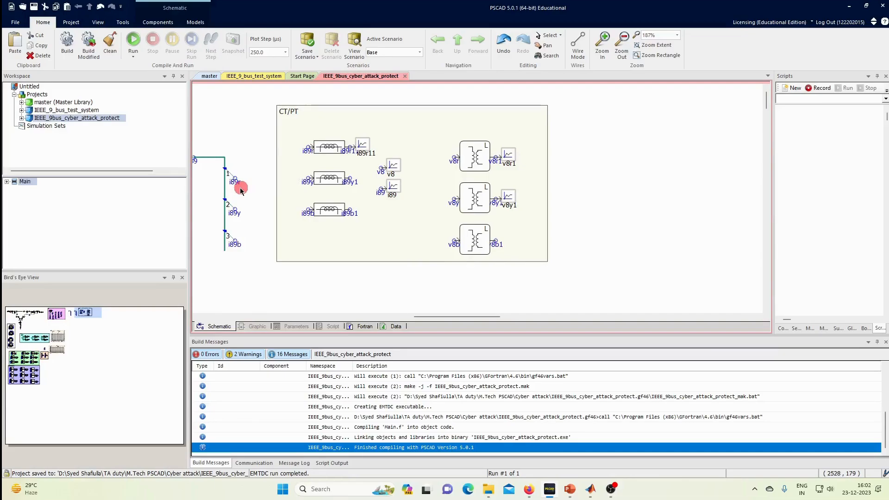
pyautogui.click(278, 192)
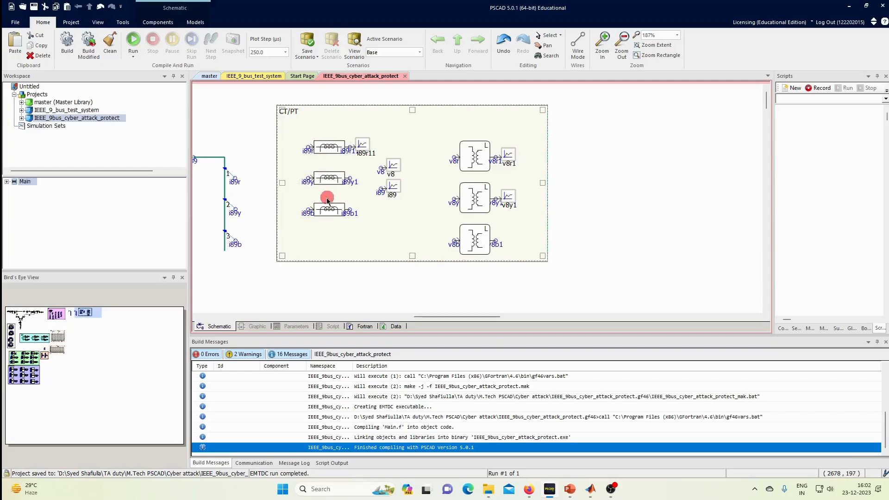
pyautogui.click(467, 172)
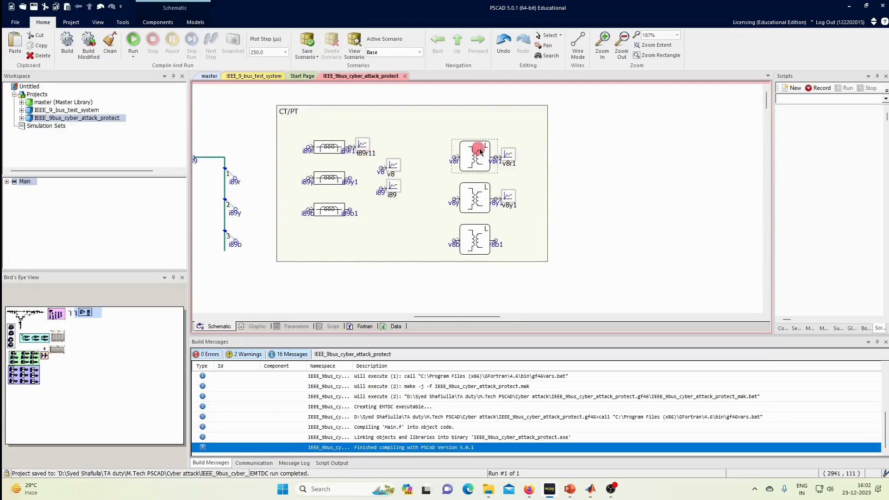
# Step: Examine the FFT blocks in the Signals naming section, including their voltage and current inputs and magnitude and phase outputs
pyautogui.moveTo(453, 318); pyautogui.dragTo(241, 319)
pyautogui.scroll(-3, 319, 233)
pyautogui.scroll(-10, 319, 235)
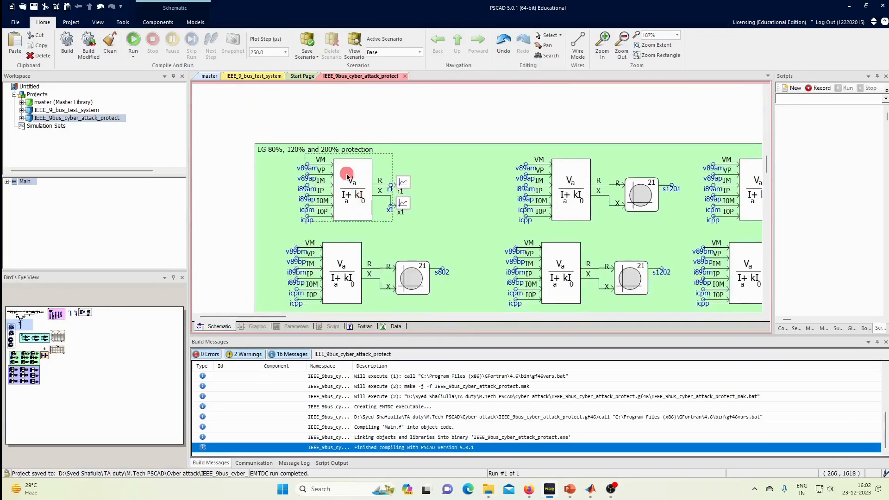
pyautogui.scroll(10, 336, 188)
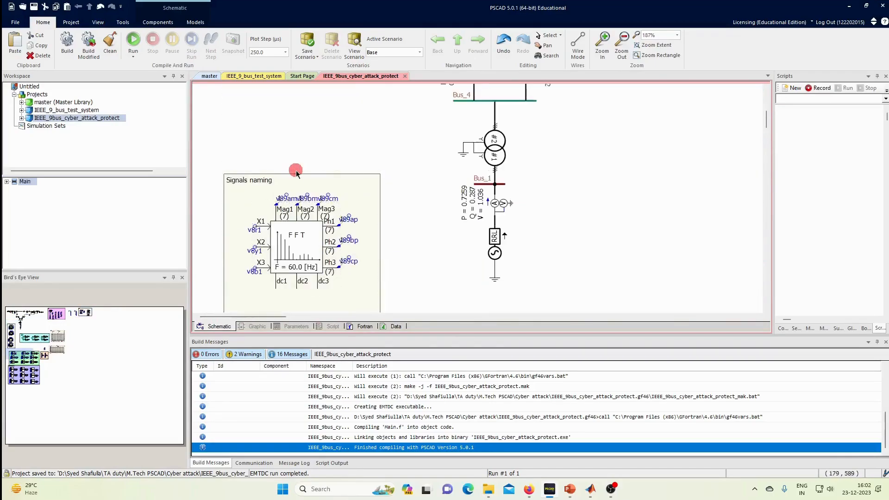
pyautogui.scroll(-2, 294, 192)
pyautogui.click(284, 163)
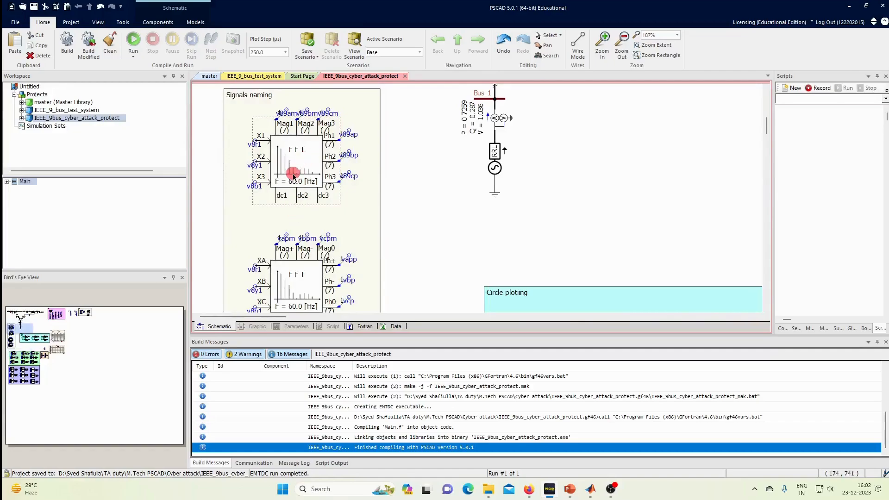
pyautogui.click(250, 152)
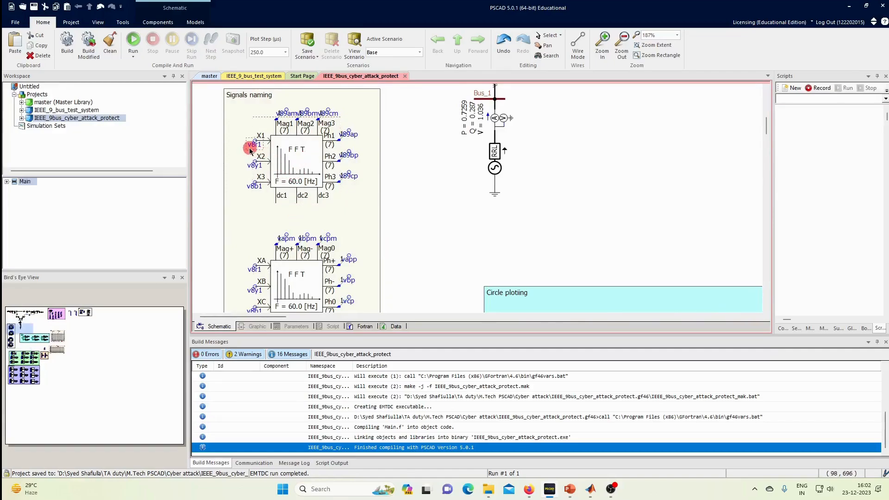
pyautogui.click(248, 174)
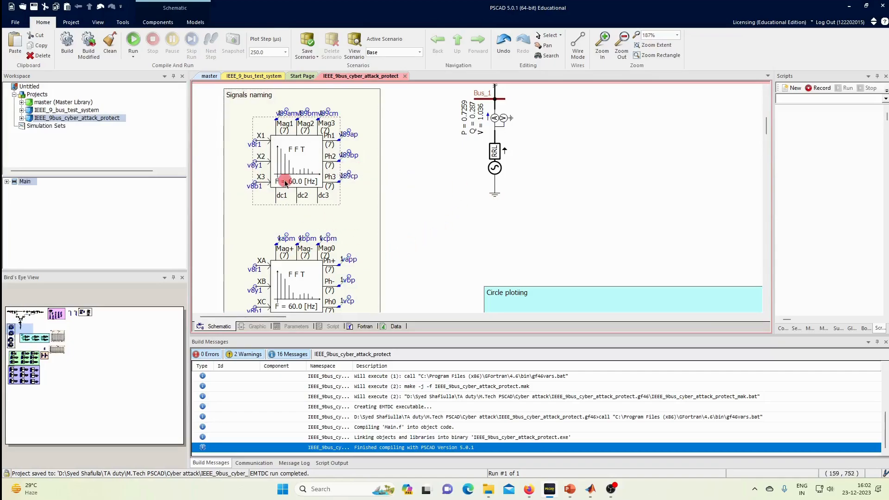
pyautogui.scroll(-3, 385, 213)
pyautogui.scroll(-4, 354, 221)
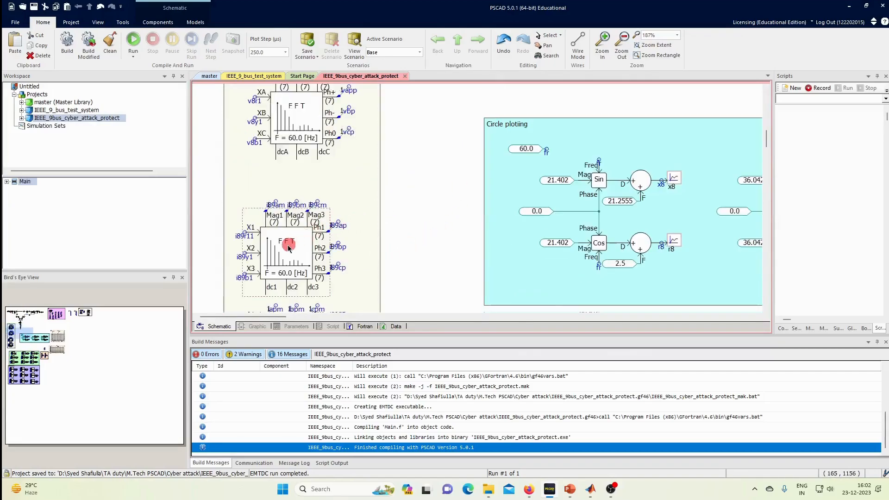
pyautogui.scroll(-2, 288, 242)
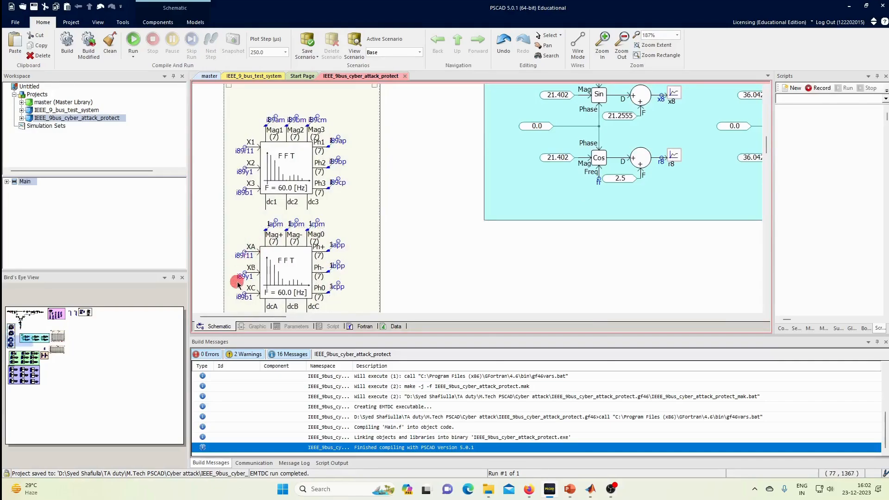
pyautogui.scroll(-3, 239, 282)
pyautogui.click(244, 222)
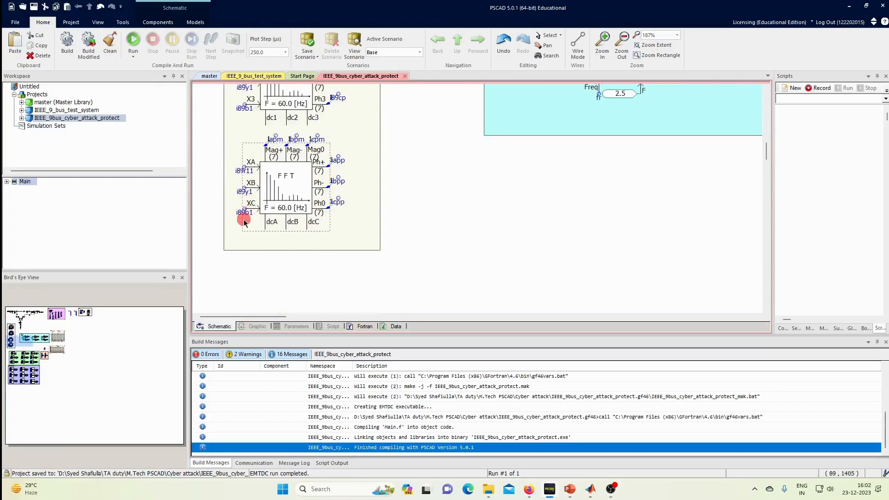
# Step: Examine the impedance calculation and distance relay blocks in the LG and LL protection sections for 80%, 120% and 200%
pyautogui.scroll(-2, 380, 233)
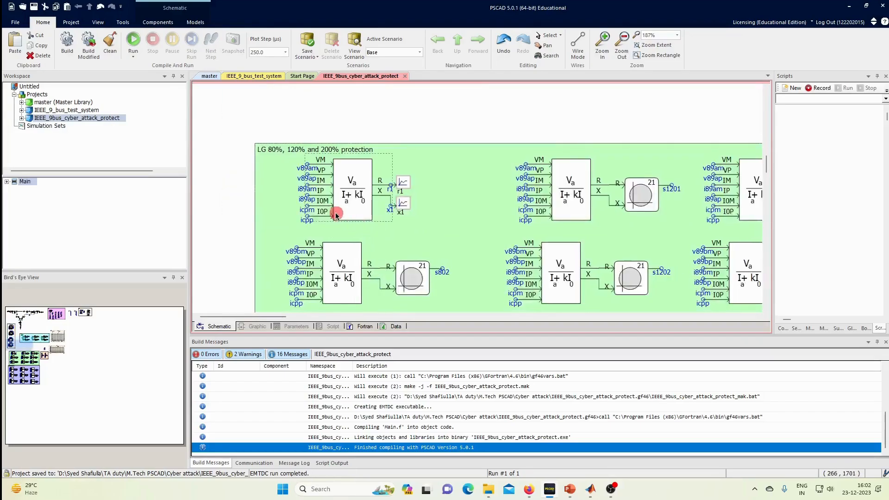
pyautogui.scroll(2, 335, 208)
pyautogui.scroll(-3, 338, 139)
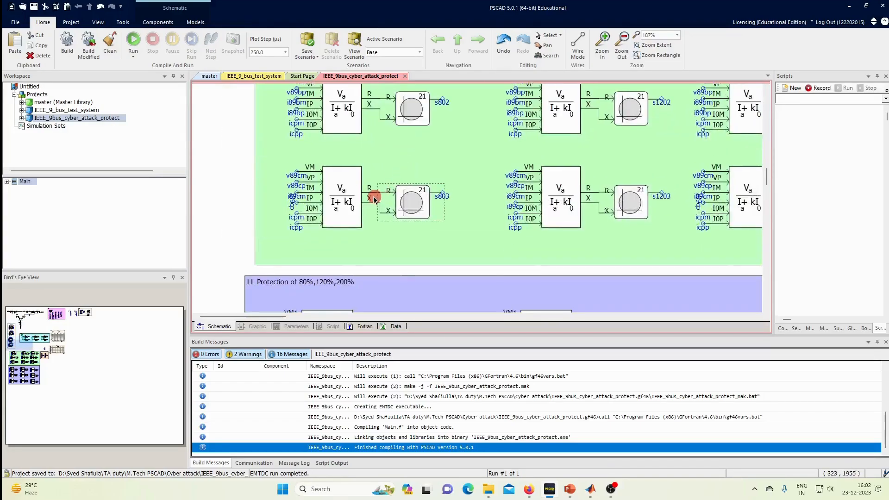
pyautogui.scroll(1, 372, 193)
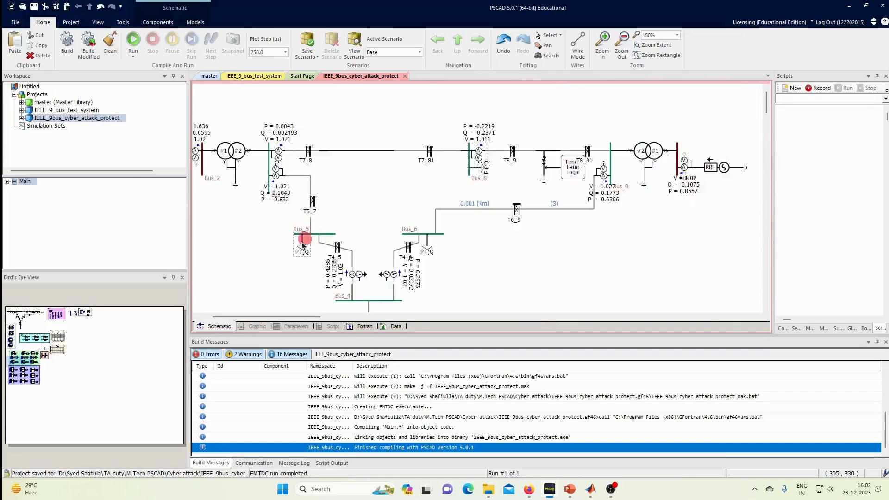
pyautogui.scroll(-2, 299, 263)
pyautogui.scroll(-8, 299, 264)
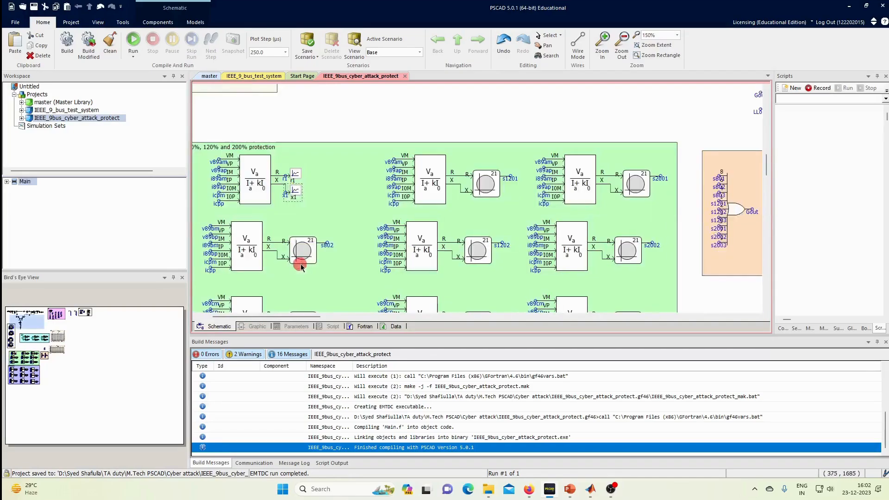
pyautogui.moveTo(281, 321); pyautogui.dragTo(260, 318)
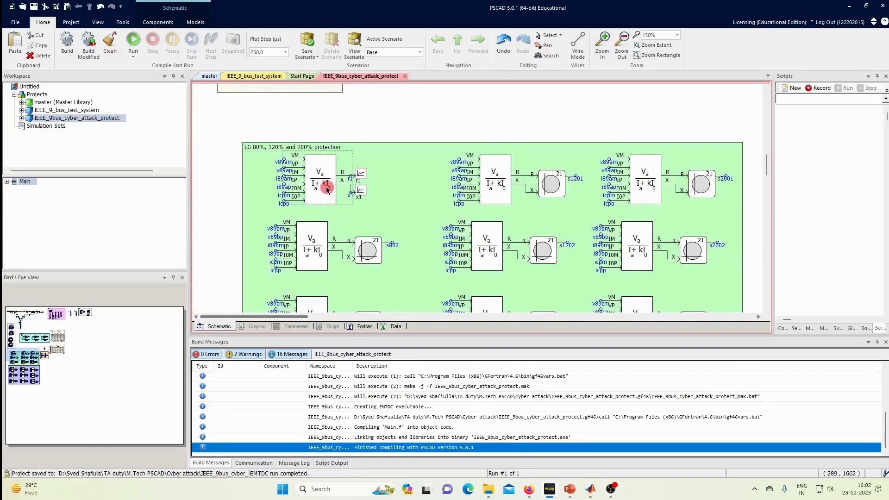
pyautogui.scroll(-2, 319, 181)
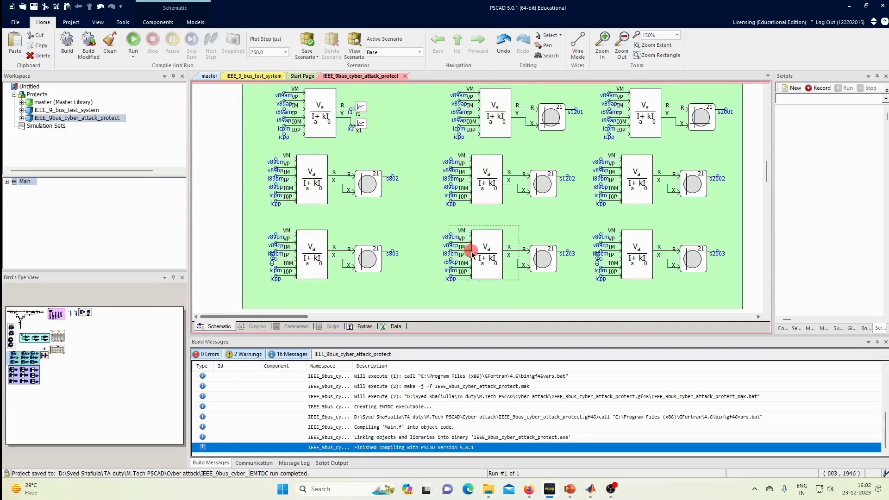
pyautogui.click(305, 210)
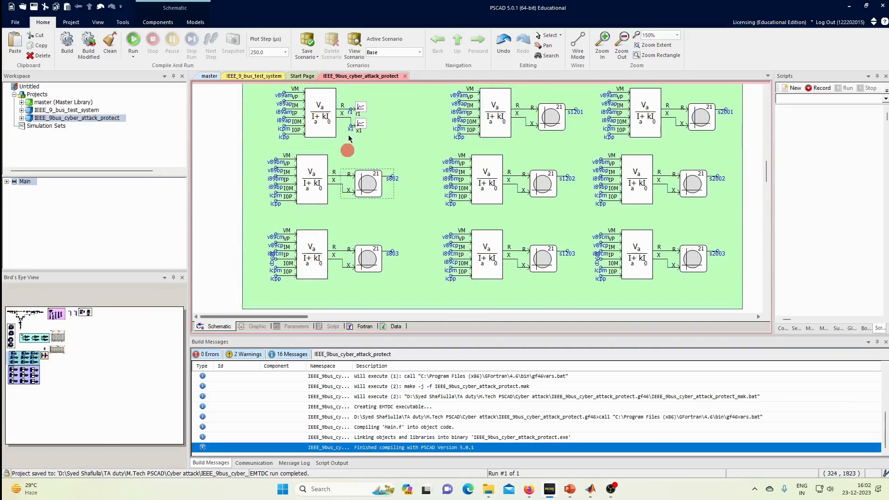
pyautogui.click(355, 102)
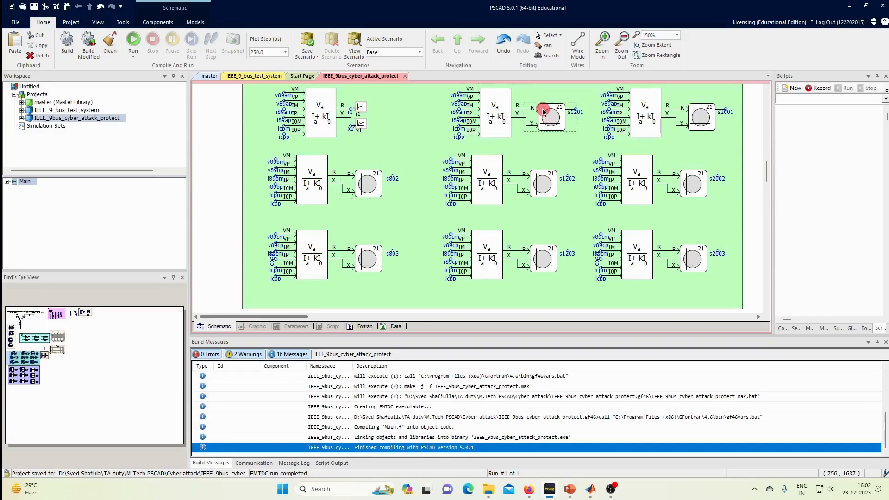
pyautogui.click(525, 250)
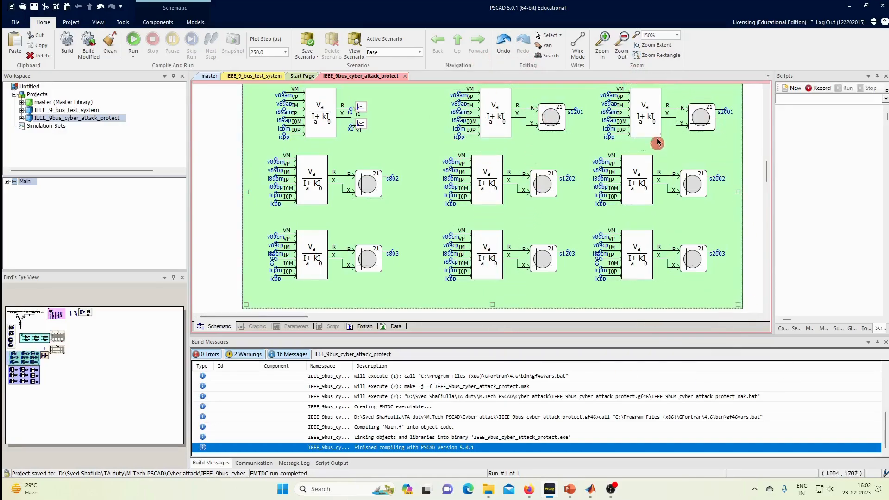
pyautogui.scroll(-5, 643, 115)
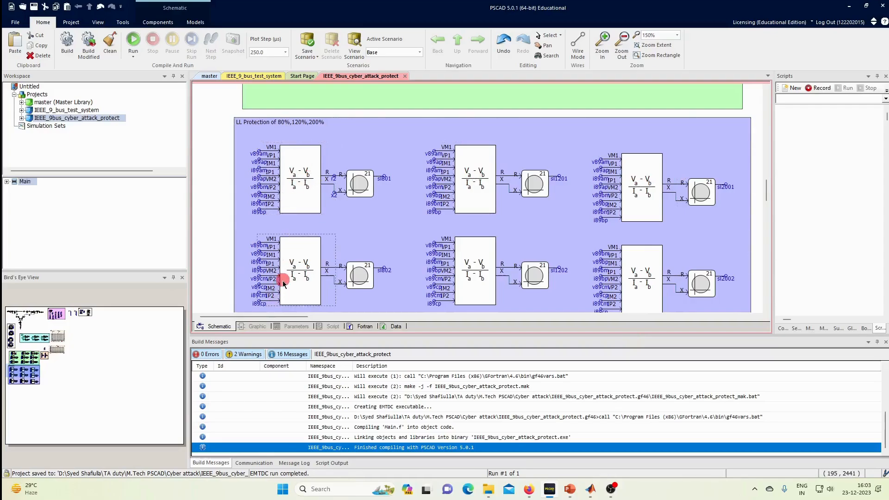
pyautogui.scroll(-3, 284, 283)
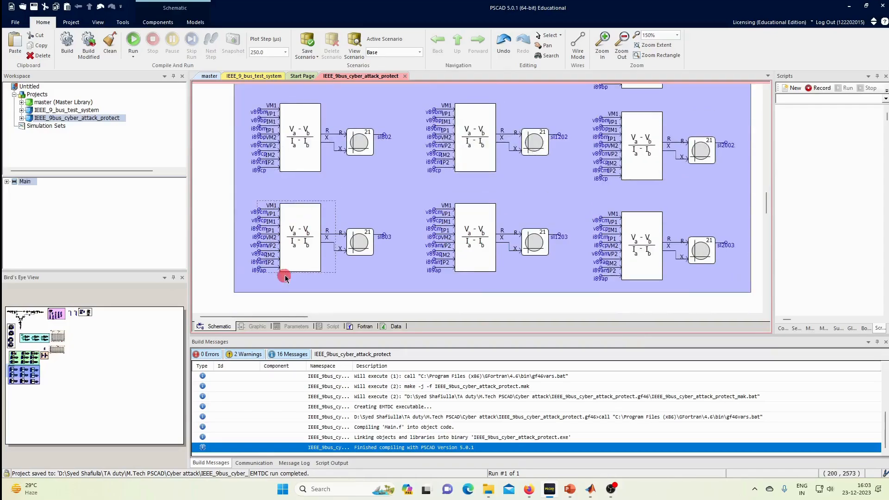
# Step: Examine the relay circle XY plot and the graph of the Gout and LLout trip signals
pyautogui.click(61, 327)
pyautogui.click(467, 304)
pyautogui.click(59, 343)
pyautogui.click(426, 263)
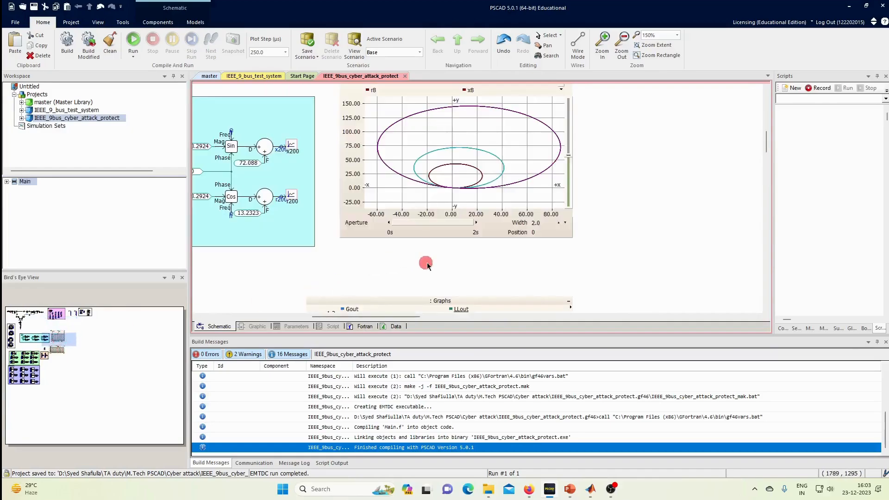
pyautogui.scroll(-3, 453, 171)
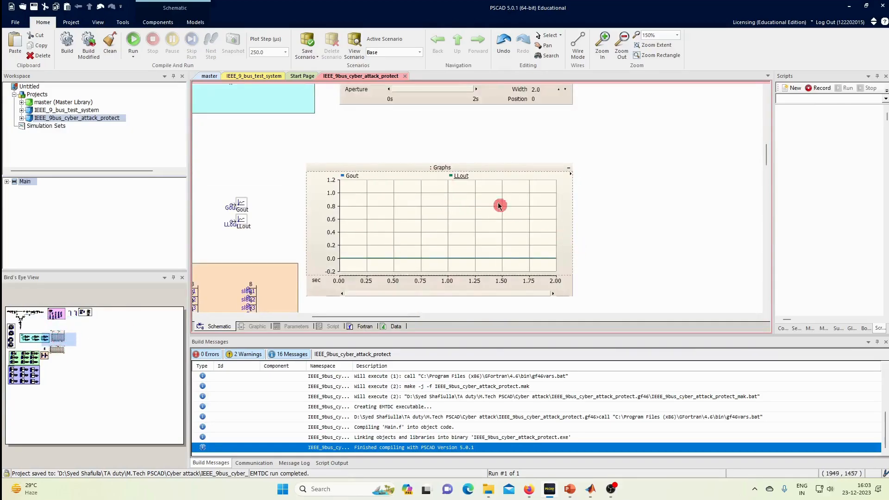
pyautogui.scroll(-6, 463, 234)
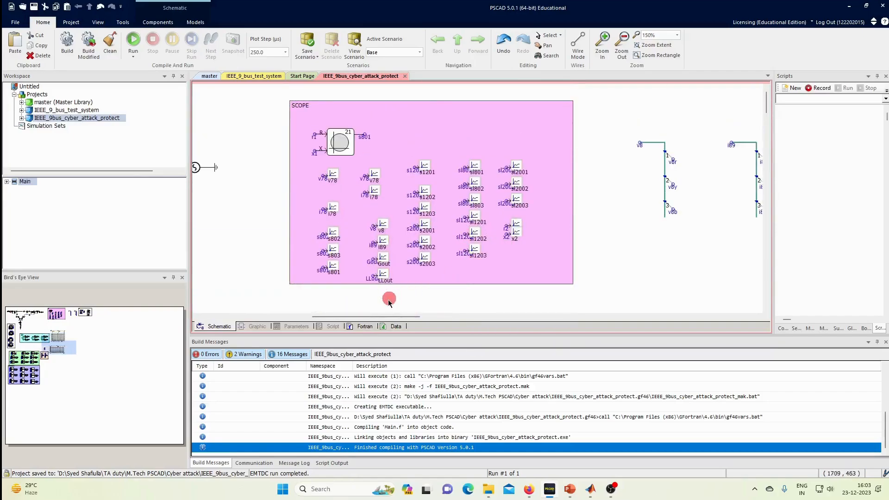
# Step: Place a new graph frame in the empty schematic area beside the CT/PT section
pyautogui.moveTo(373, 323); pyautogui.dragTo(472, 315)
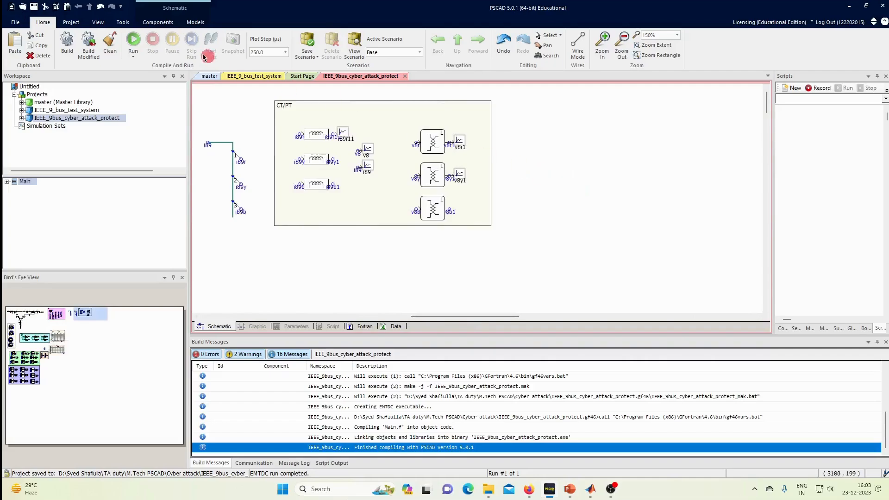
pyautogui.click(162, 28)
pyautogui.click(296, 36)
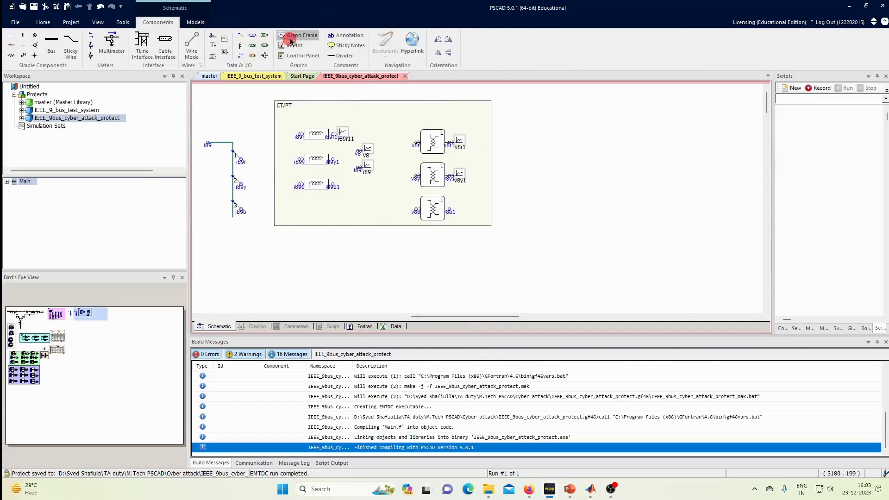
pyautogui.click(559, 167)
pyautogui.click(497, 120)
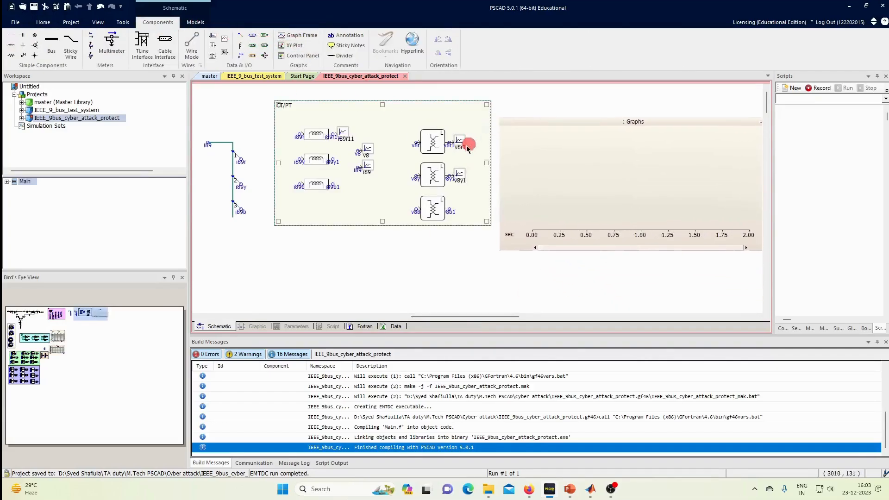
# Step: Plot the v8r1 and i89r11 output channels as two separate graphs in the new graph frame
pyautogui.moveTo(464, 147); pyautogui.dragTo(621, 170)
pyautogui.click(616, 184)
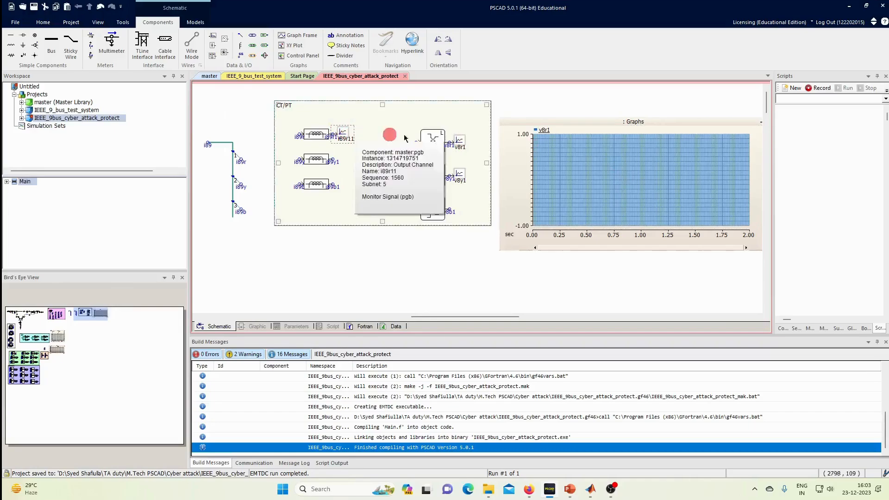
pyautogui.click(559, 122)
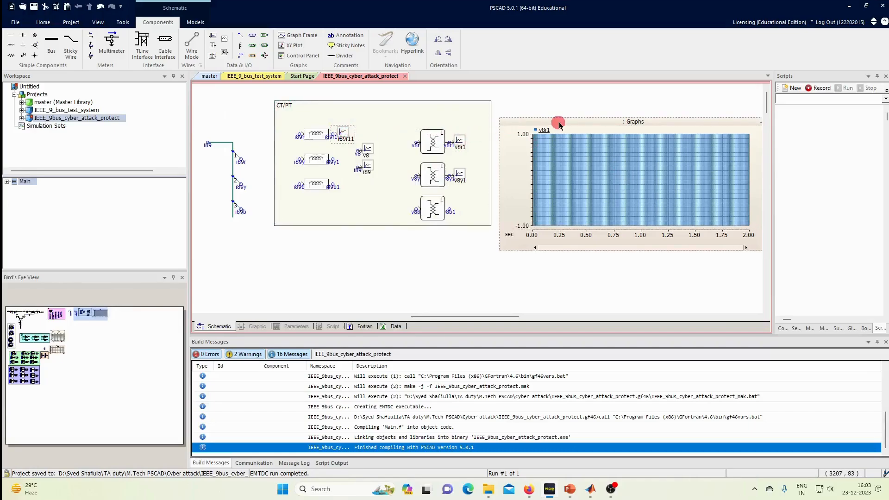
pyautogui.click(591, 176)
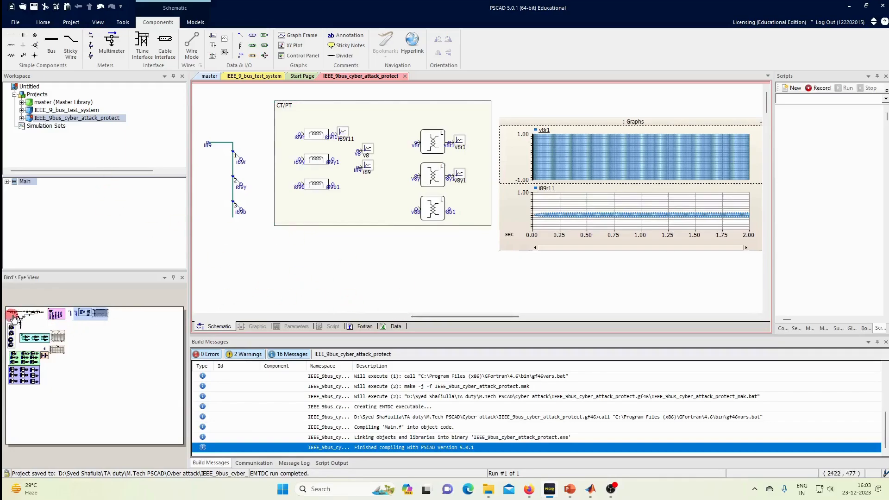
# Step: Open the three-phase fault component's parameters between Bus_8 and Bus_9, view the fault type settings, and close them
pyautogui.click(26, 315)
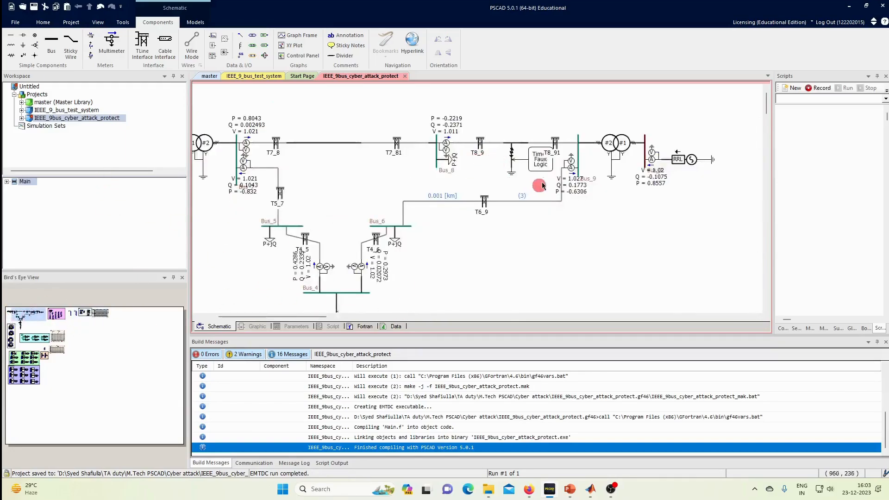
pyautogui.doubleClick(512, 154)
pyautogui.click(370, 176)
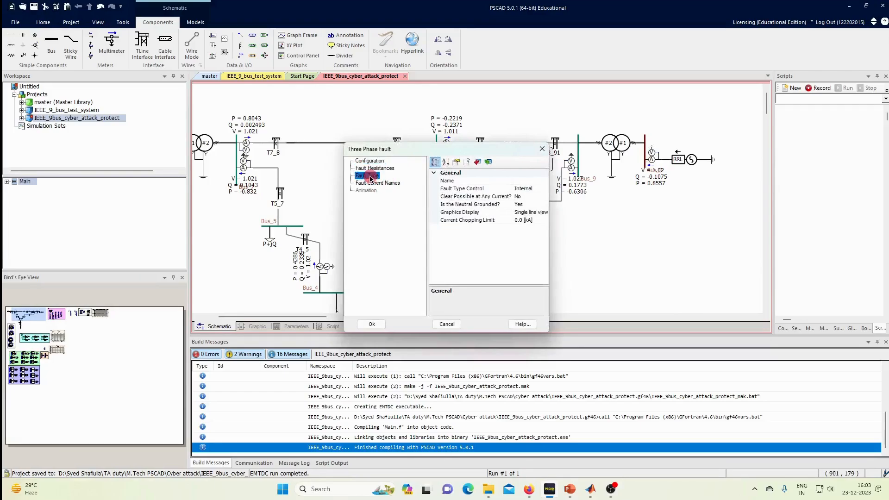
pyautogui.click(542, 149)
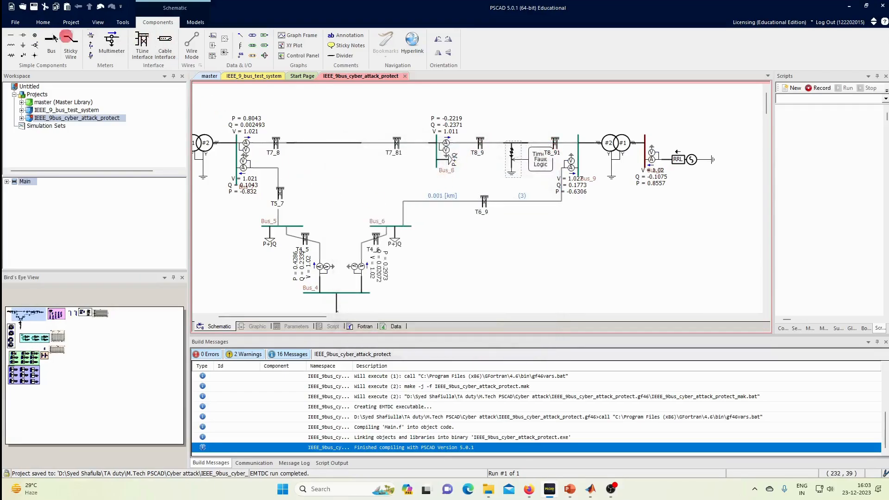
# Step: Run the simulation without a fault and view the v8r1 and i89r11 graphs beside the CT/PT section
pyautogui.click(35, 23)
pyautogui.click(133, 41)
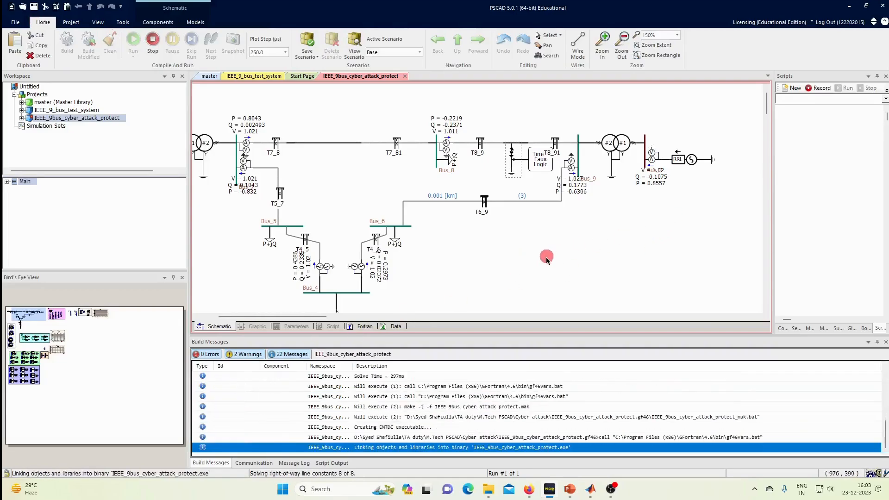
pyautogui.click(96, 320)
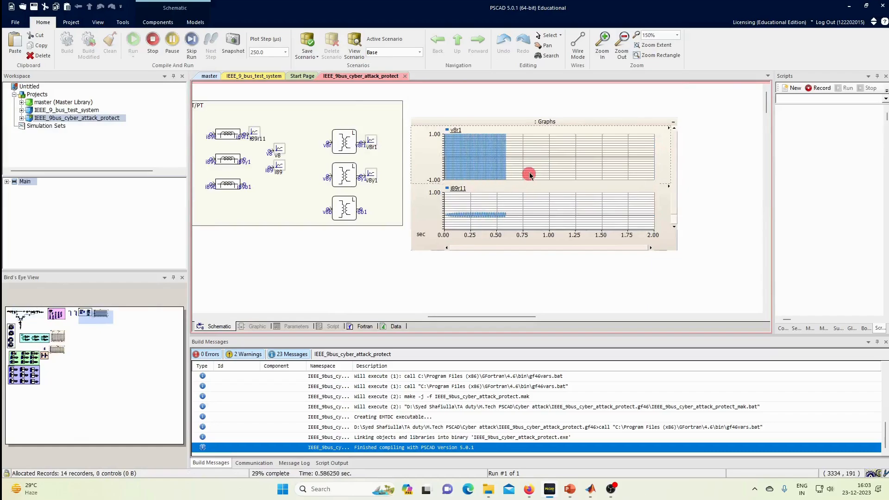
pyautogui.click(530, 216)
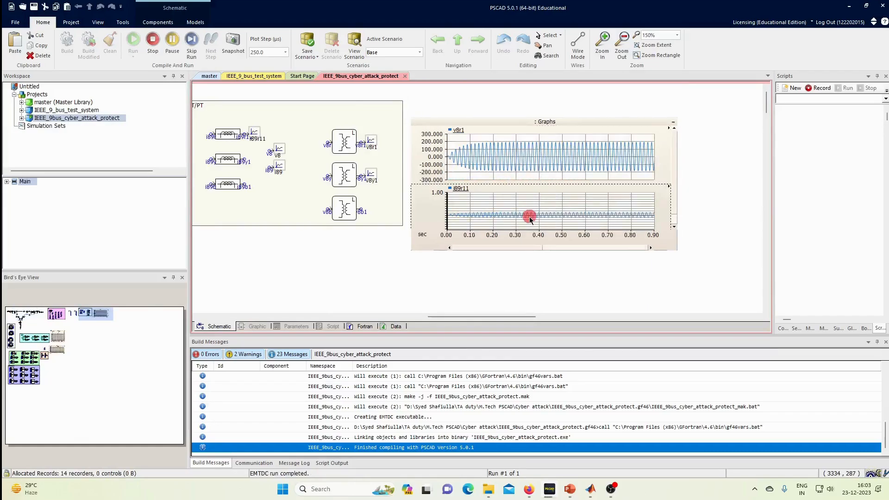
pyautogui.click(548, 165)
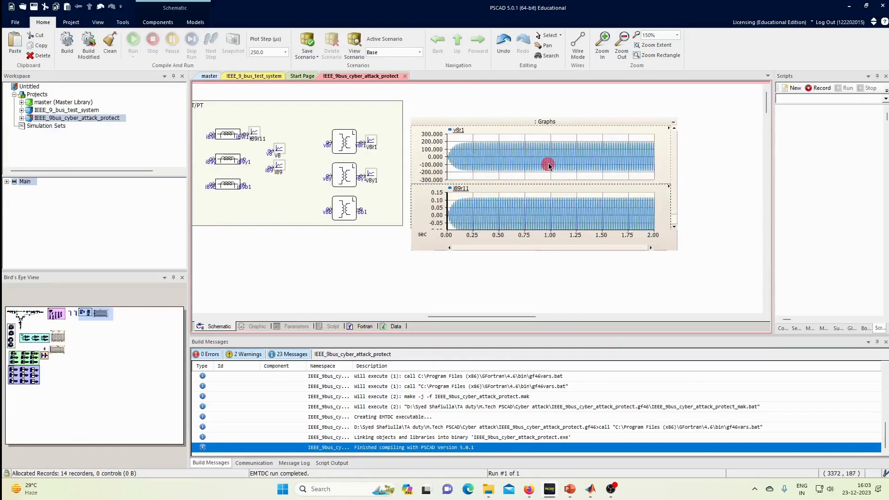
pyautogui.click(557, 216)
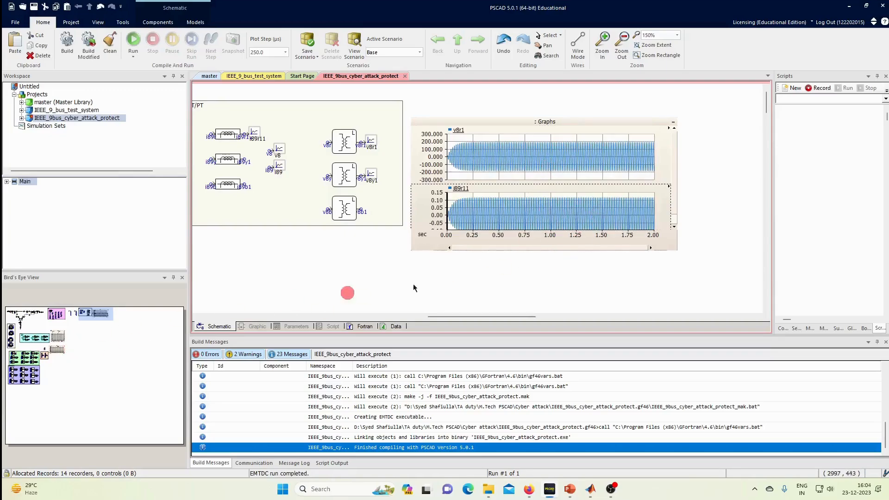
# Step: Examine the relay XY plot and the Gout and LLout trip signals for the no-fault run
pyautogui.click(56, 338)
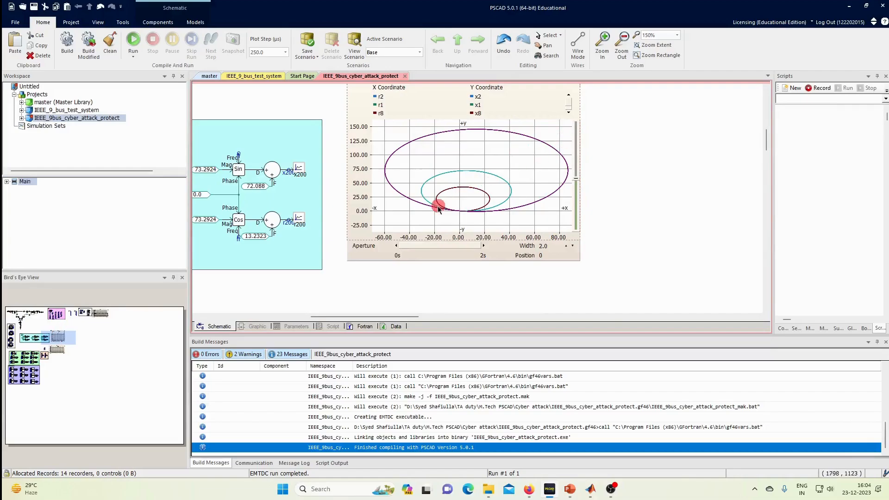
pyautogui.scroll(-2, 476, 194)
pyautogui.scroll(-2, 447, 255)
pyautogui.moveTo(447, 257)
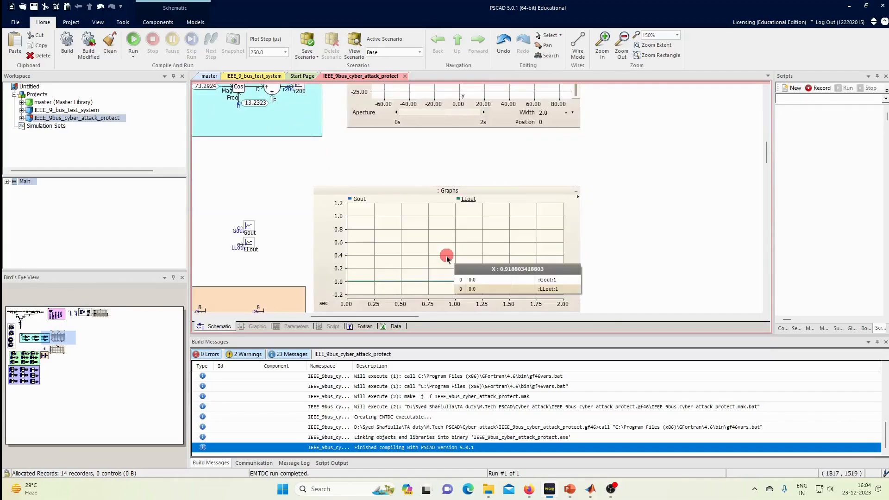
# Step: Set the three-phase fault between Bus_8 and Bus_9 to a phase A to neutral fault
pyautogui.click(31, 318)
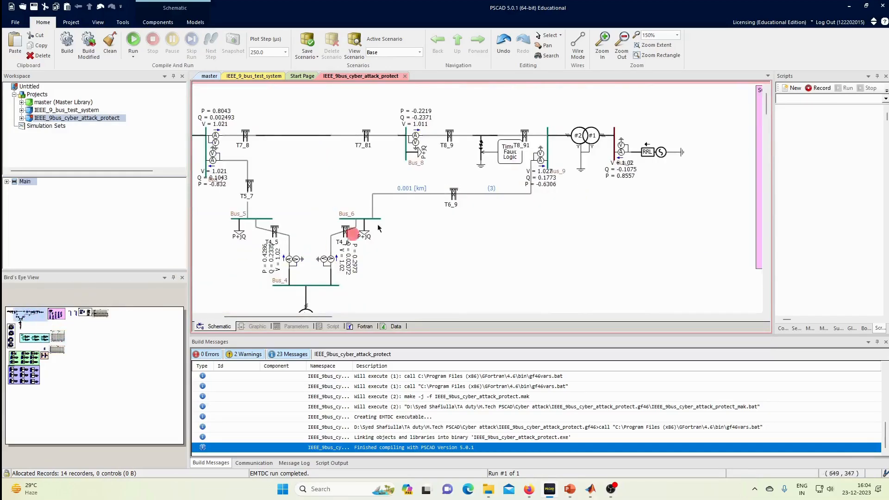
pyautogui.doubleClick(483, 146)
pyautogui.click(365, 176)
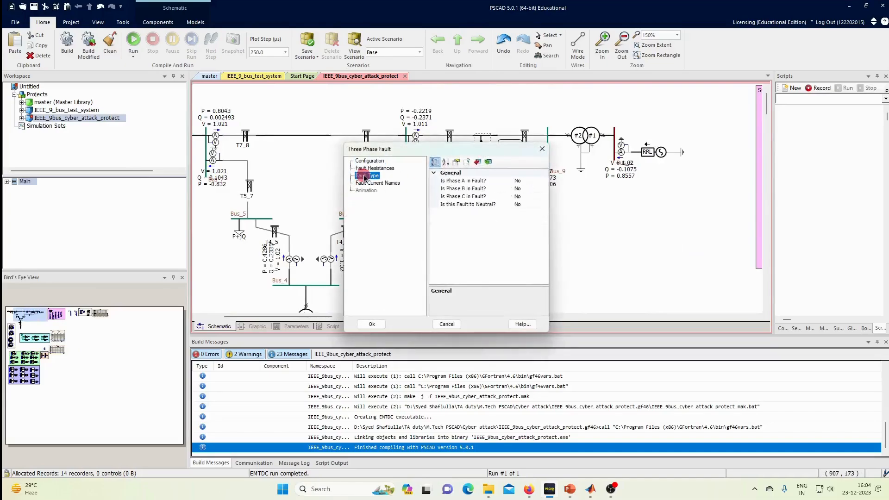
pyautogui.doubleClick(531, 181)
pyautogui.doubleClick(531, 205)
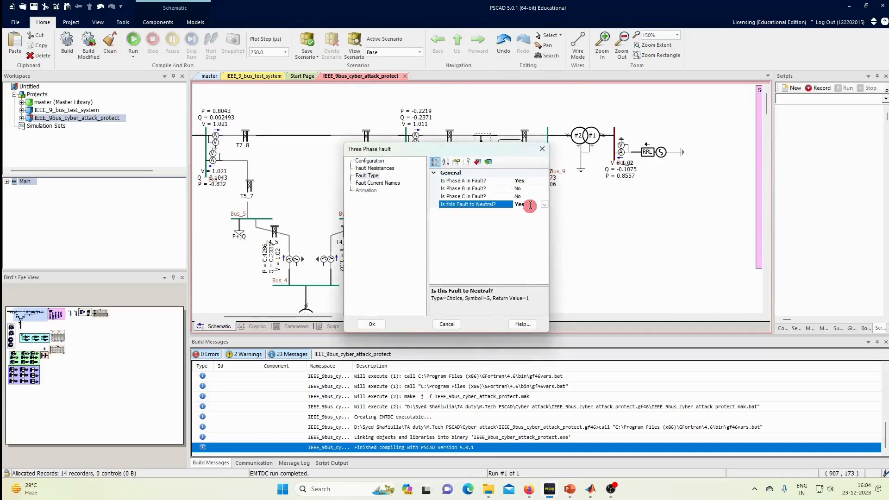
pyautogui.click(363, 329)
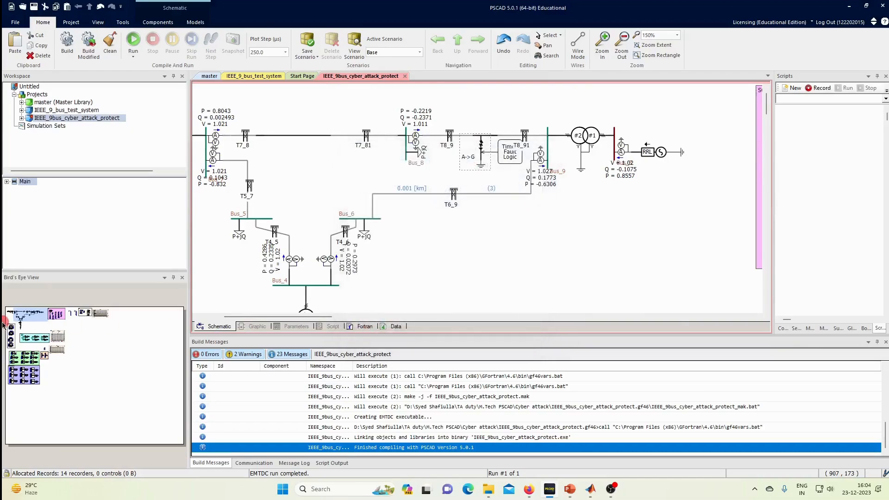
# Step: Run the simulation with the phase A to ground fault and inspect the relay XY plot and the Gout and LLout graph
pyautogui.click(133, 41)
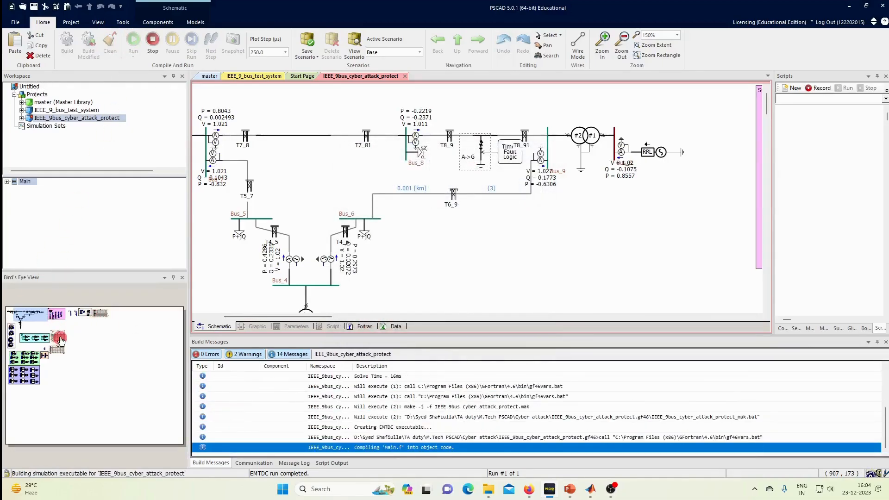
pyautogui.click(60, 340)
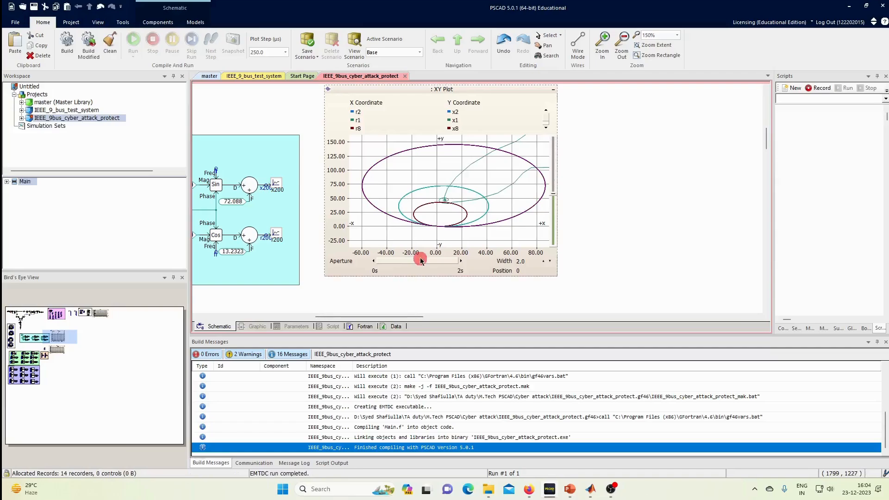
pyautogui.scroll(-3, 423, 273)
pyautogui.scroll(-6, 423, 272)
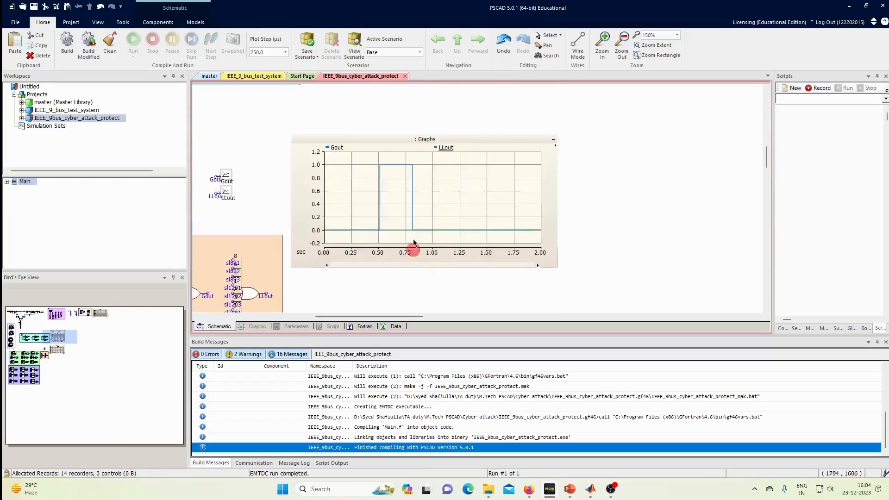
pyautogui.click(409, 196)
pyautogui.moveTo(409, 196)
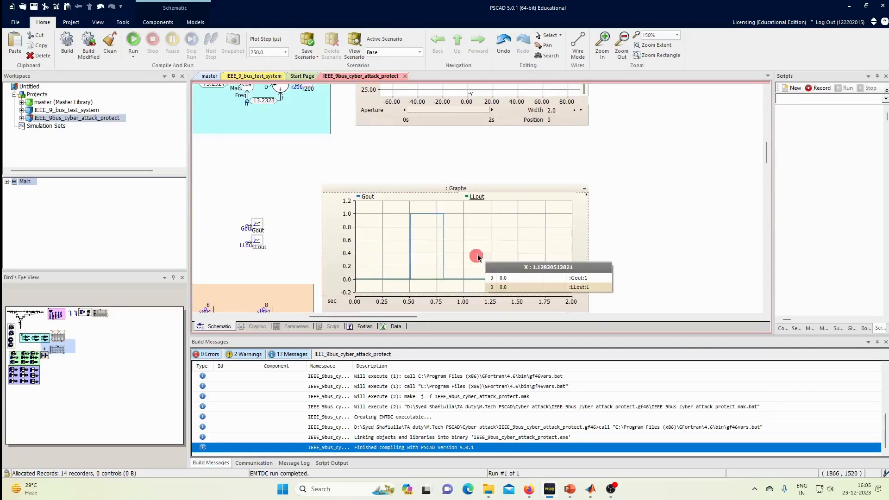
# Step: Inspect the v8r1 and i89r11 waveforms for the phase A to ground fault
pyautogui.scroll(10, 476, 258)
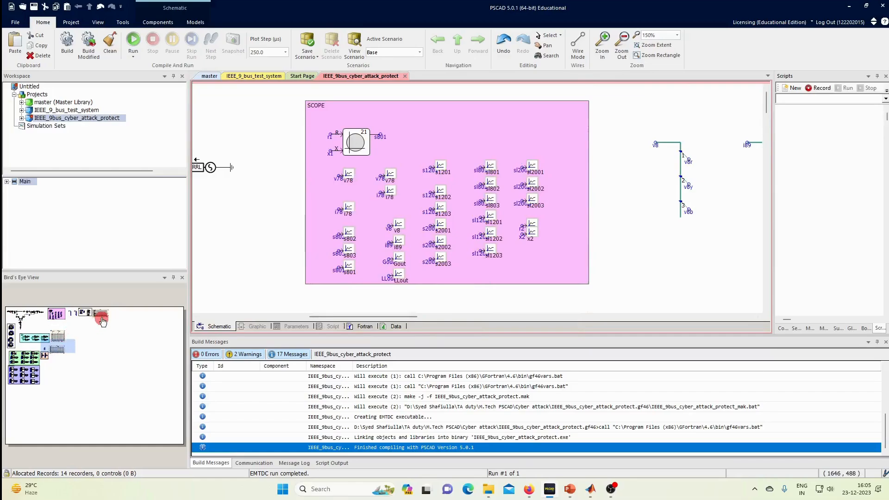
pyautogui.click(103, 322)
pyautogui.click(454, 170)
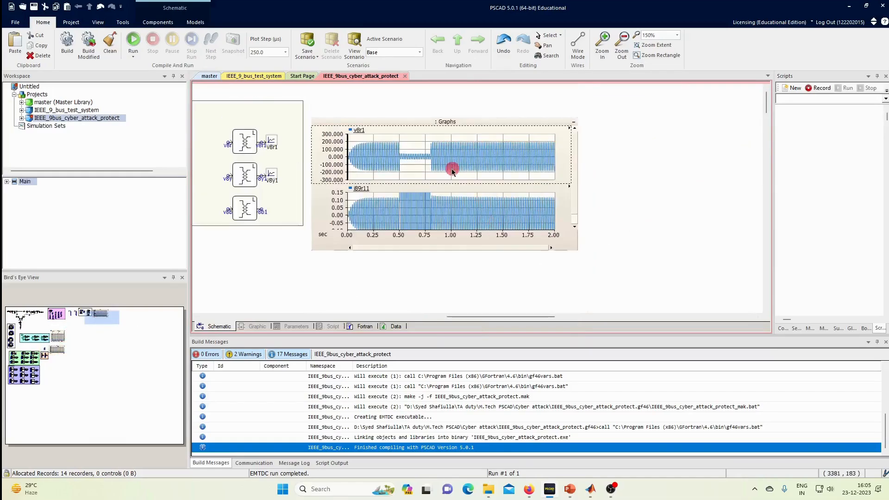
pyautogui.doubleClick(456, 223)
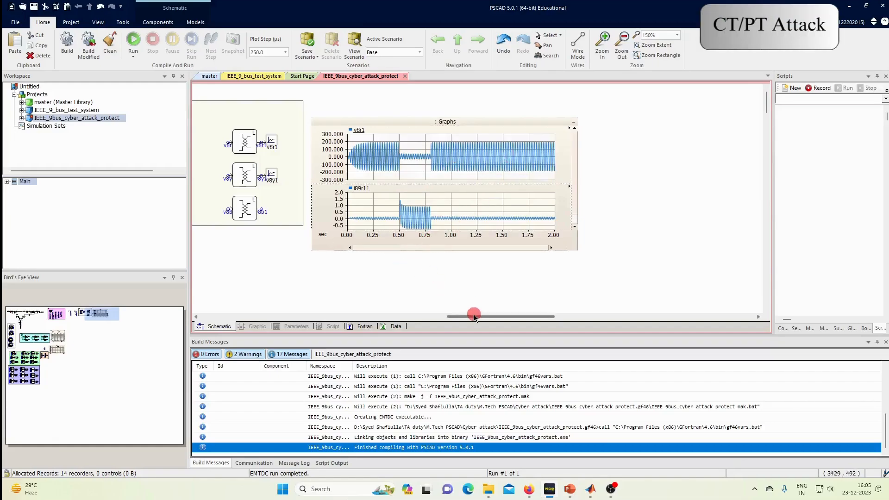
# Step: Remove the fault between Bus_8 and Bus_9 by setting both the phase A and the fault to neutral options to No
pyautogui.moveTo(474, 316); pyautogui.dragTo(428, 317)
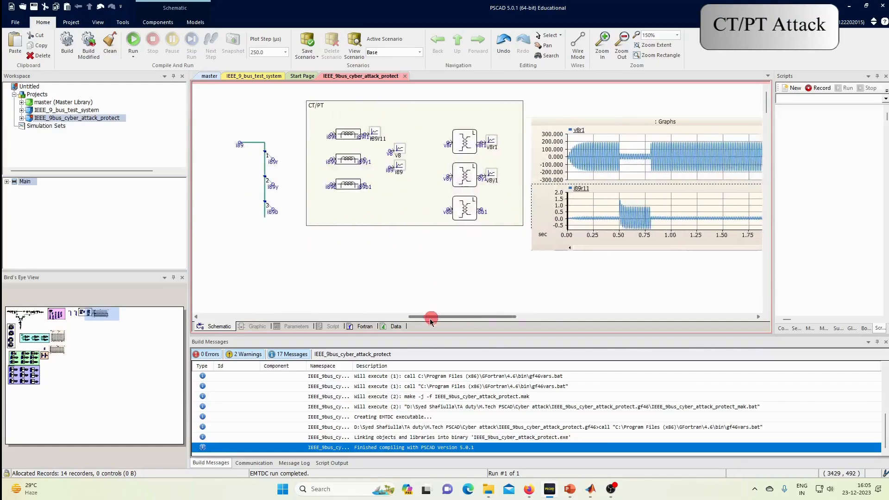
pyautogui.click(35, 322)
pyautogui.click(512, 172)
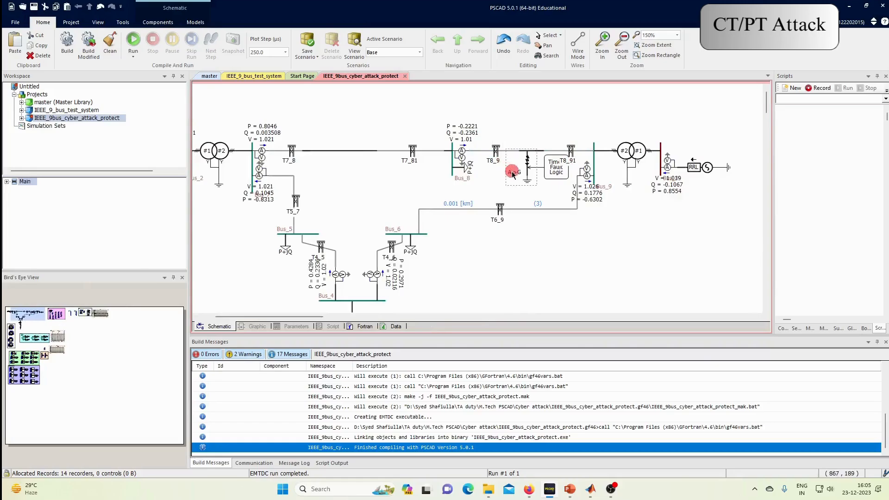
pyautogui.doubleClick(511, 172)
pyautogui.click(364, 176)
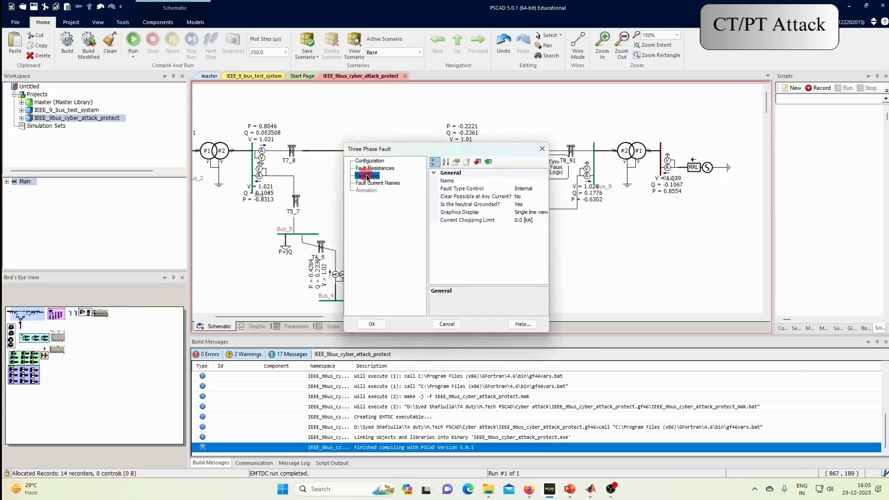
pyautogui.click(535, 183)
pyautogui.click(533, 206)
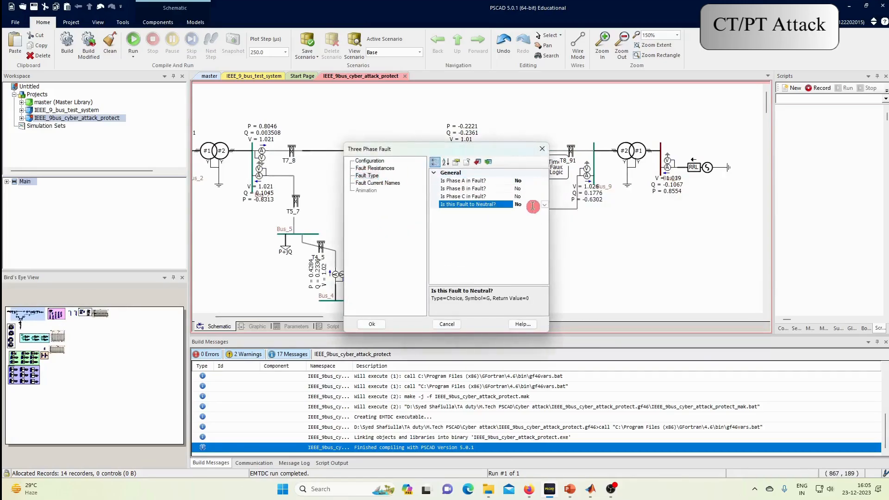
pyautogui.click(372, 324)
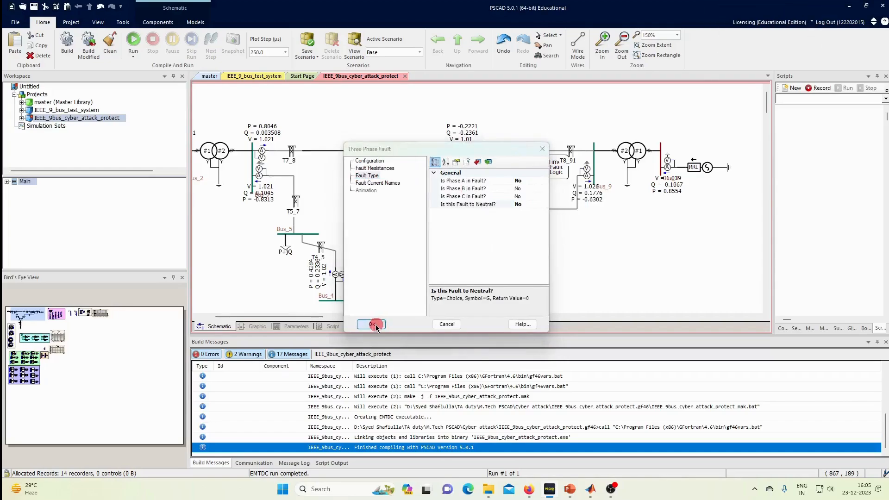
# Step: Set the primary turns of the i89r current transformer in the CT/PT section to 2000
pyautogui.click(83, 314)
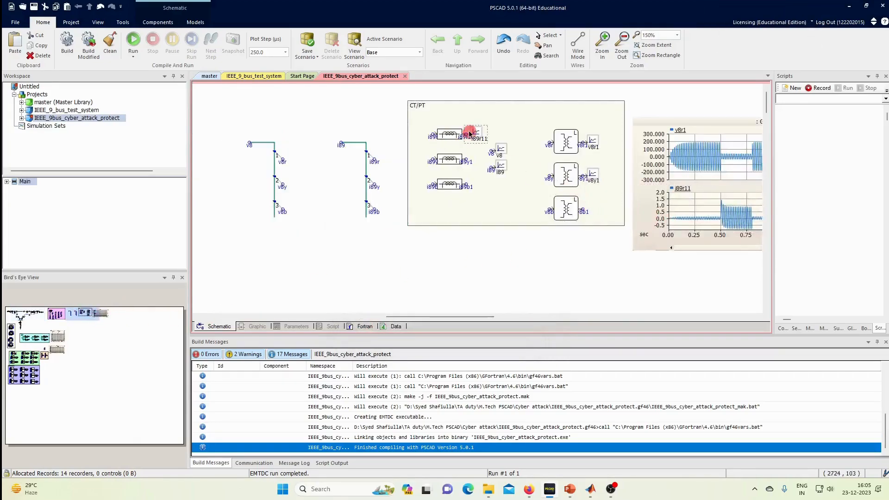
pyautogui.click(453, 136)
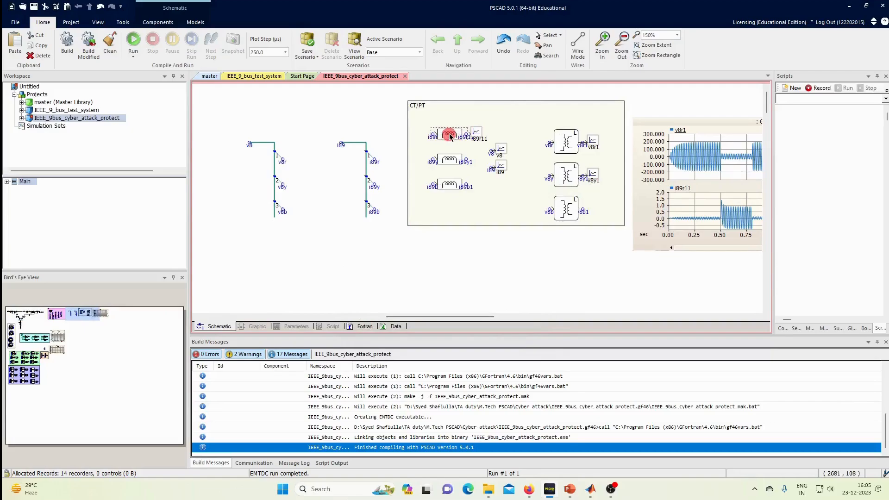
pyautogui.doubleClick(449, 135)
pyautogui.click(533, 190)
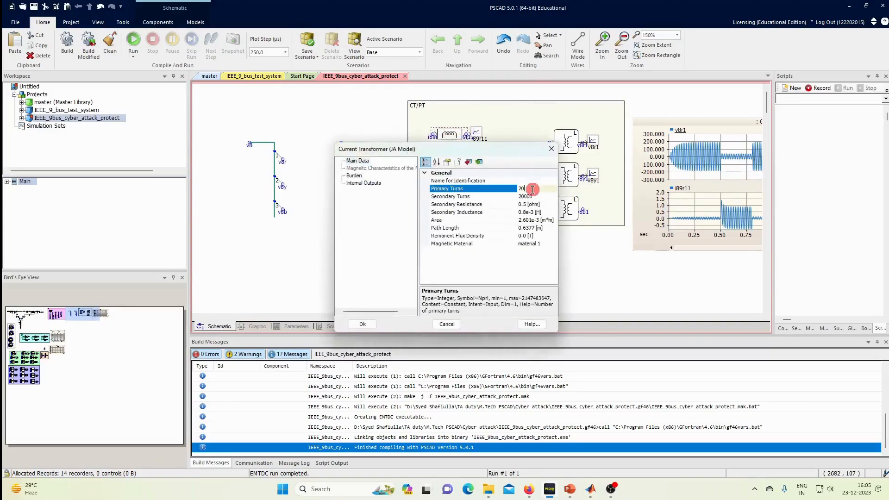
pyautogui.write('00')
pyautogui.press('Return')
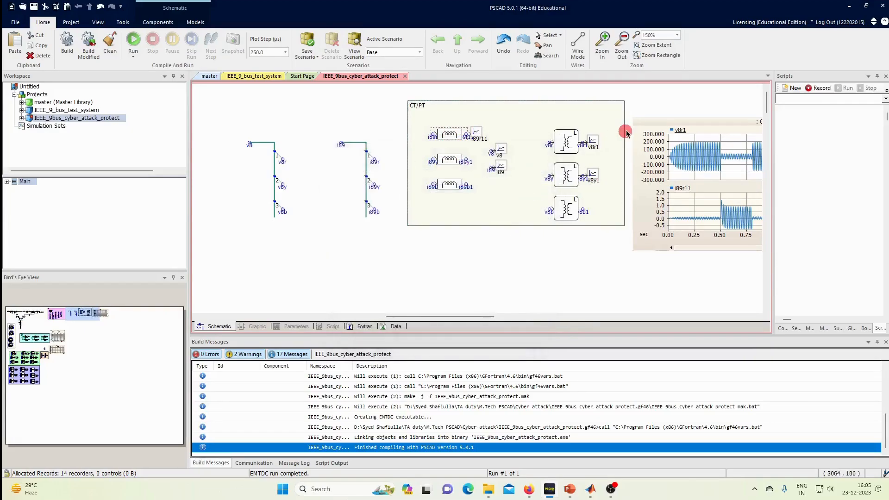
# Step: Set the VT ratio of the v8r potential transformer in the CT/PT section to 100000
pyautogui.click(563, 145)
pyautogui.doubleClick(563, 145)
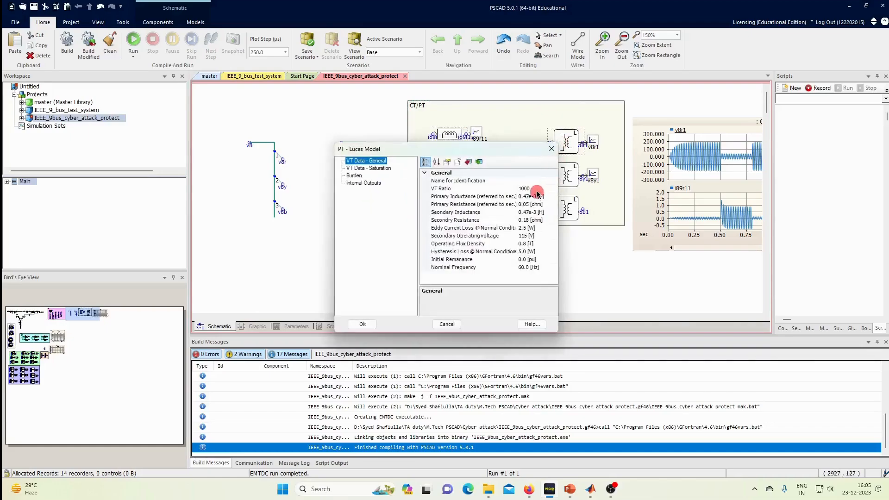
pyautogui.click(536, 190)
pyautogui.write('00')
pyautogui.press('Return')
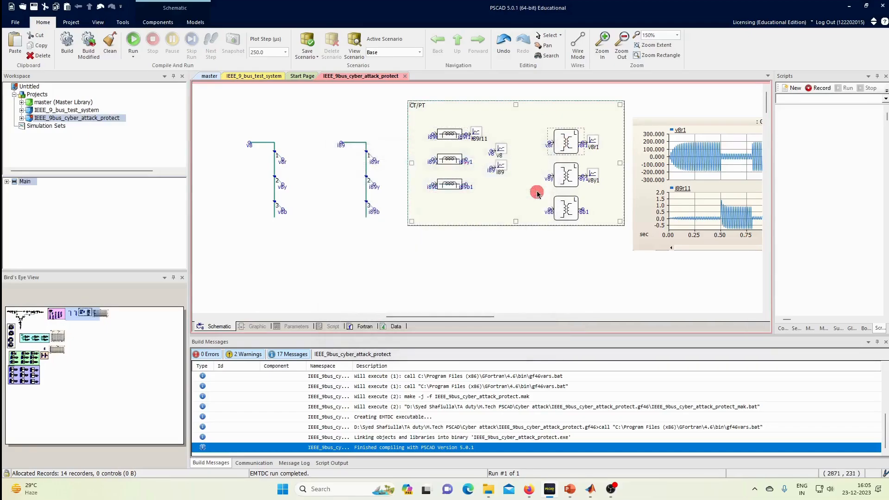
# Step: Run the simulation with the altered CT and PT ratios and view the v8r1 and i89r11 graphs
pyautogui.click(134, 40)
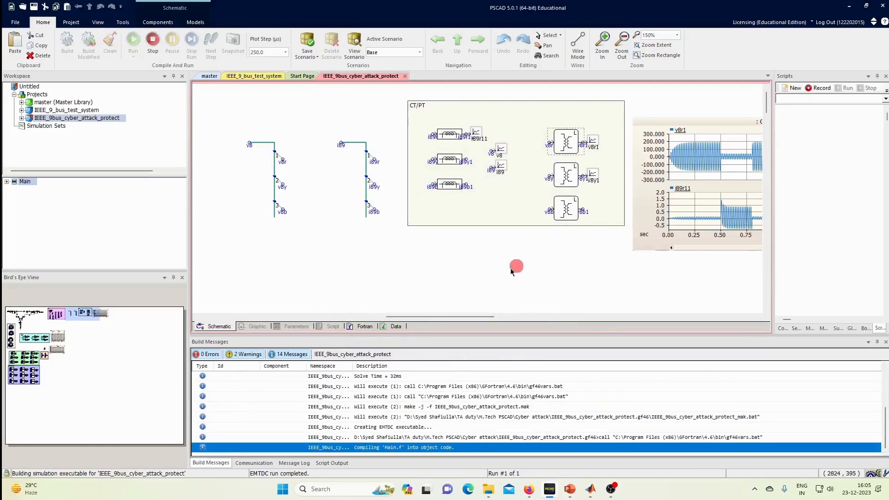
pyautogui.click(727, 172)
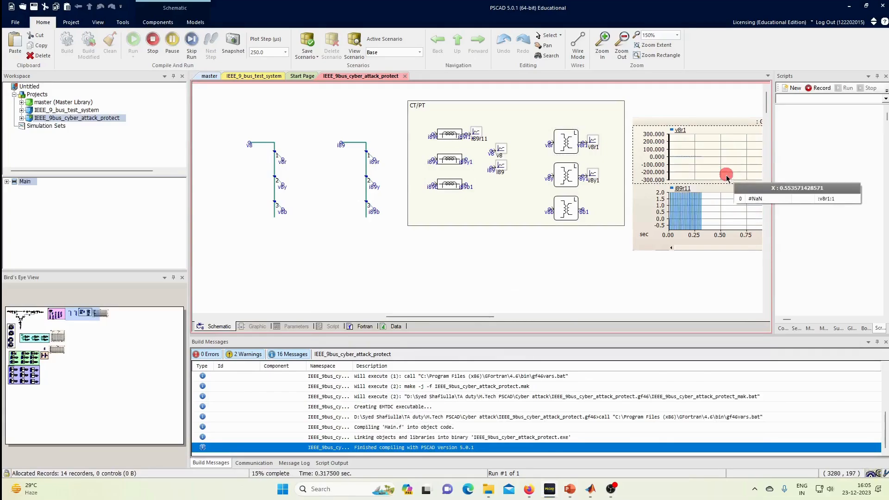
pyautogui.click(709, 212)
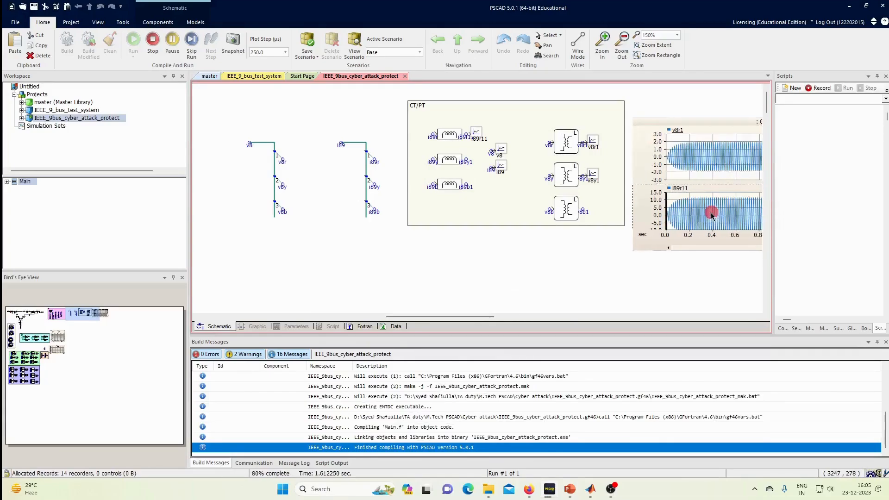
# Step: Examine the impedance trajectory against the relay circles in the XY plot and check the area below it
pyautogui.scroll(-3, 510, 244)
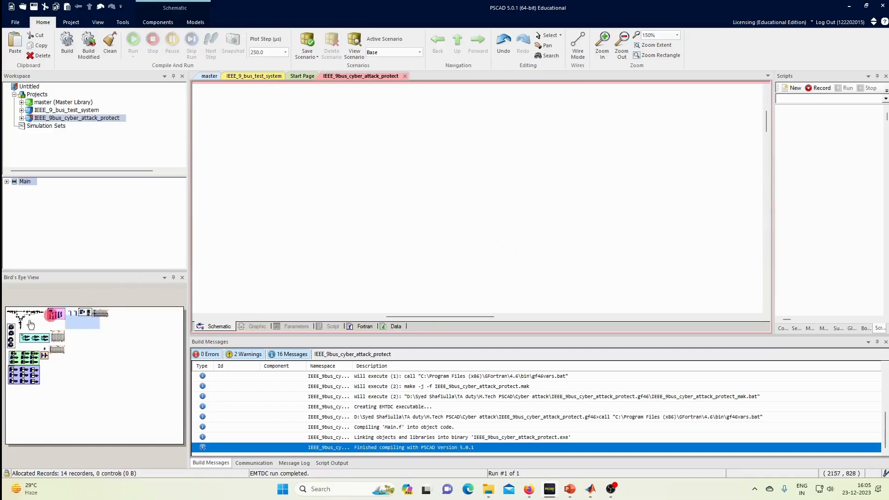
pyautogui.click(58, 341)
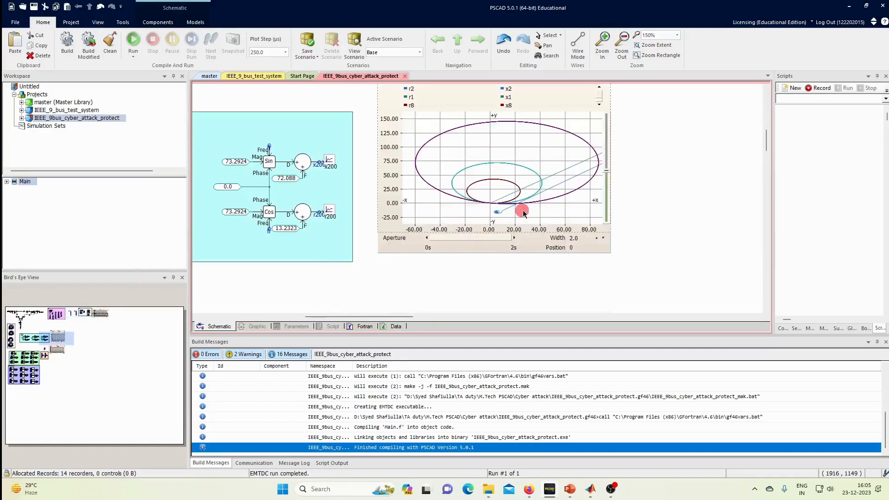
pyautogui.scroll(-3, 520, 218)
pyautogui.scroll(3, 497, 195)
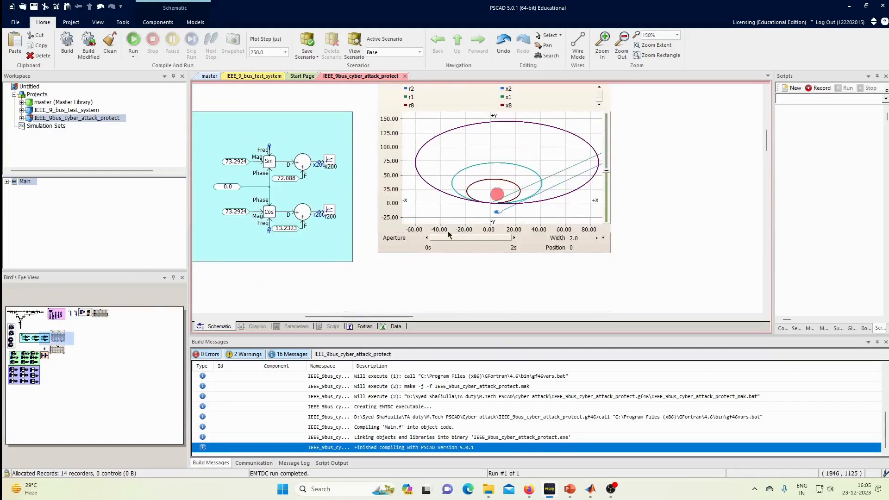
# Step: Examine the 9-bus network around the faulted line and the relay outputs in the Gout and LLout graph
pyautogui.click(33, 319)
pyautogui.scroll(2, 337, 171)
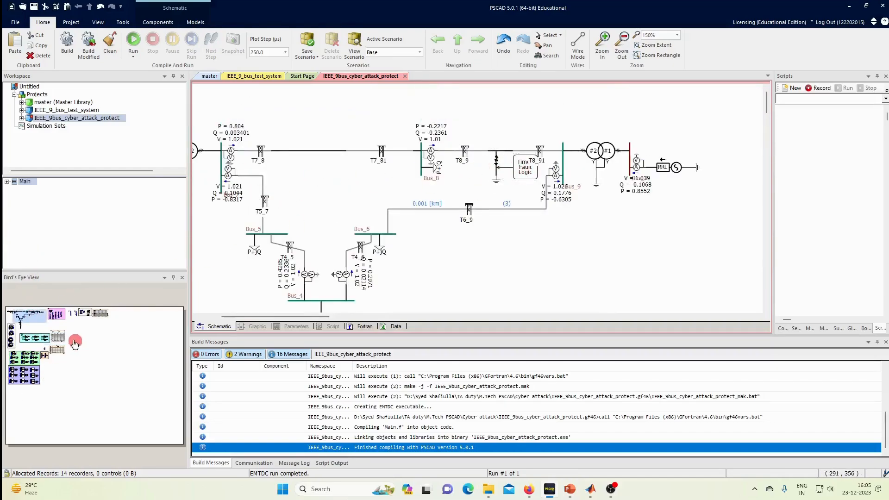
pyautogui.click(57, 337)
pyautogui.scroll(-9, 514, 227)
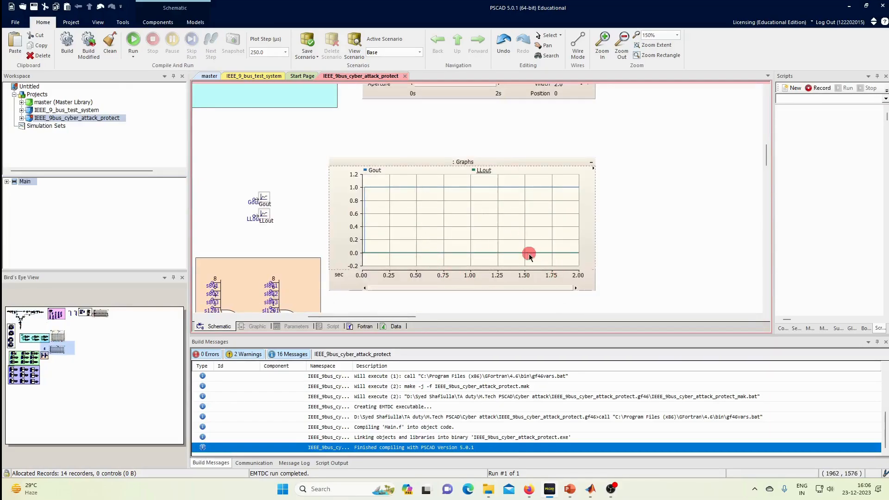
pyautogui.scroll(10, 528, 254)
pyautogui.scroll(10, 528, 254)
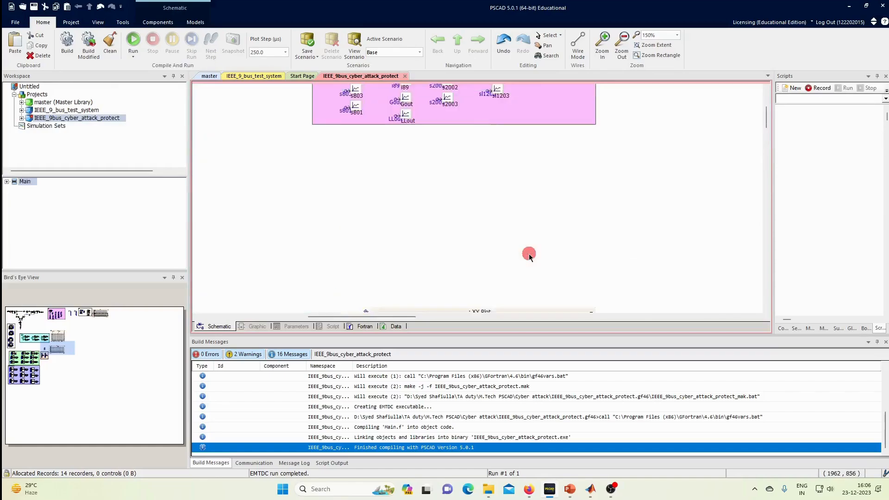
# Step: Set the primary turns of the i89r current transformer in the CT/PT section to 20
pyautogui.click(89, 314)
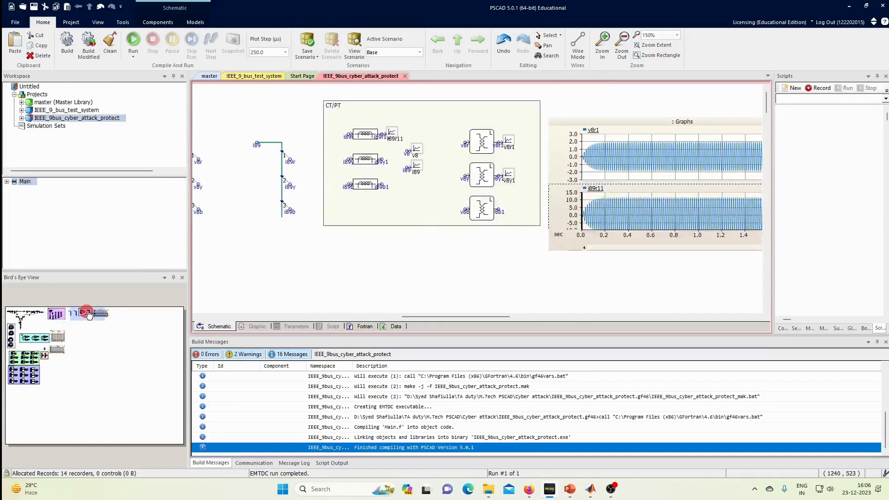
pyautogui.doubleClick(364, 135)
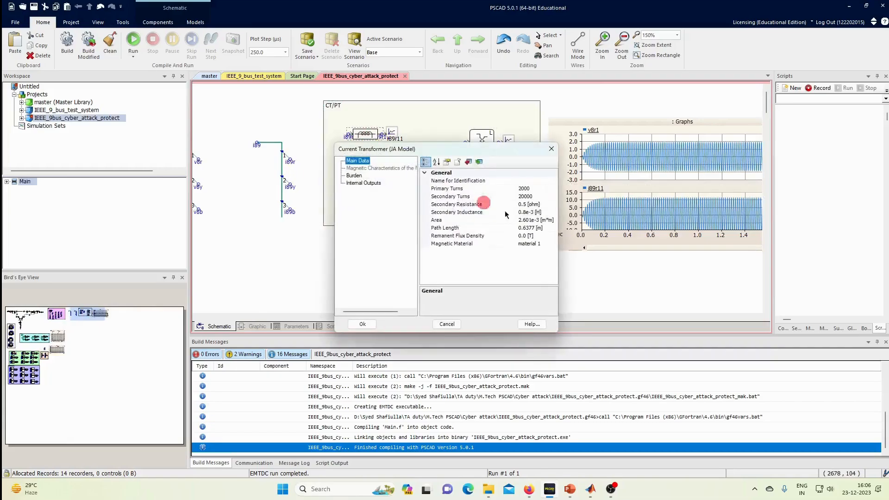
pyautogui.click(538, 191)
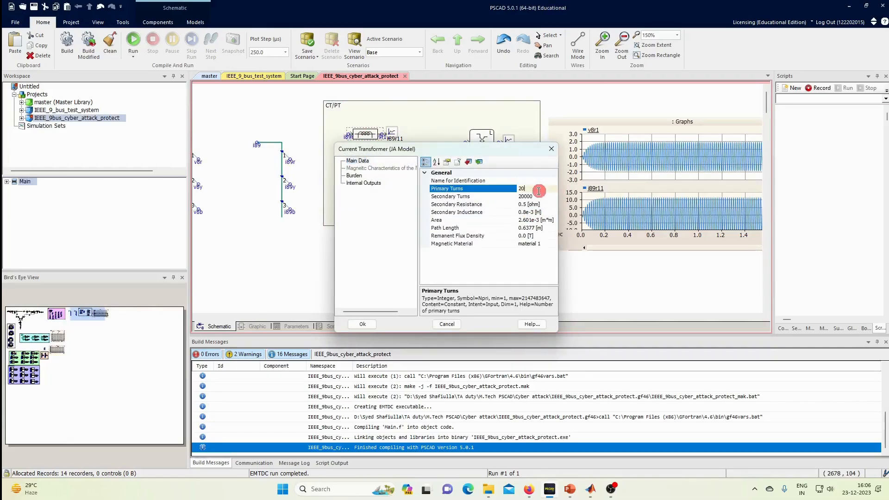
pyautogui.press('Return')
# Step: Set the VT ratio of the v8r potential transformer to 10000 and run the simulation
pyautogui.doubleClick(478, 139)
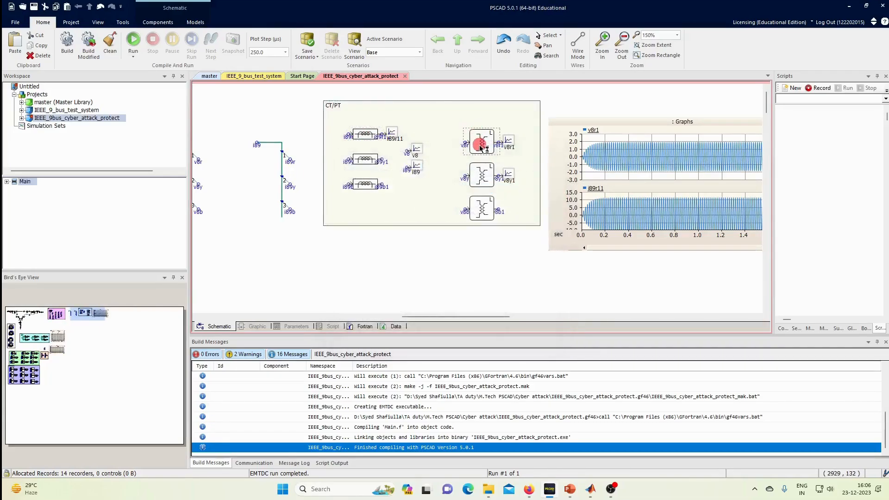
pyautogui.click(543, 190)
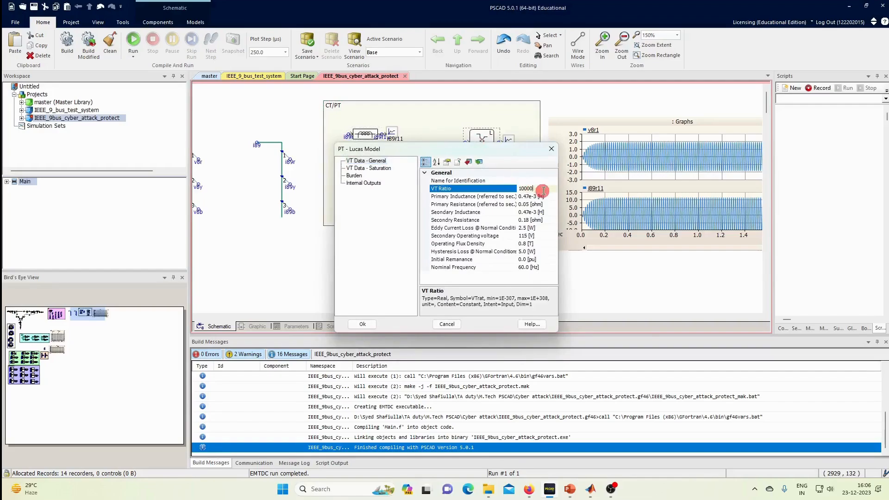
pyautogui.press('Return')
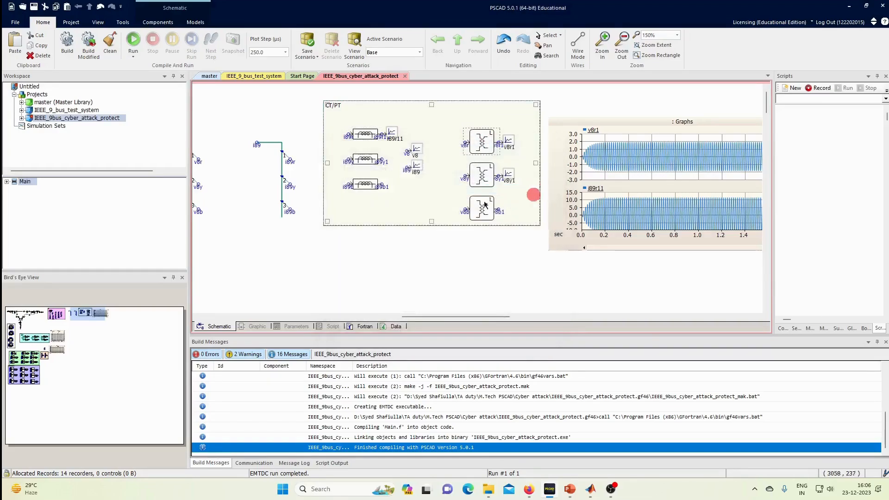
pyautogui.click(136, 45)
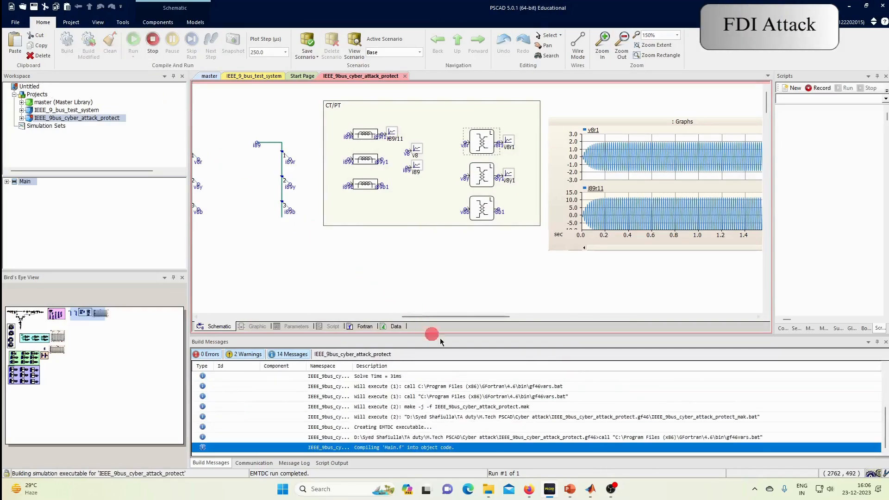
# Step: Copy the File Reader component from the Data_recorders_Readers section of the master library
pyautogui.scroll(-3, 485, 273)
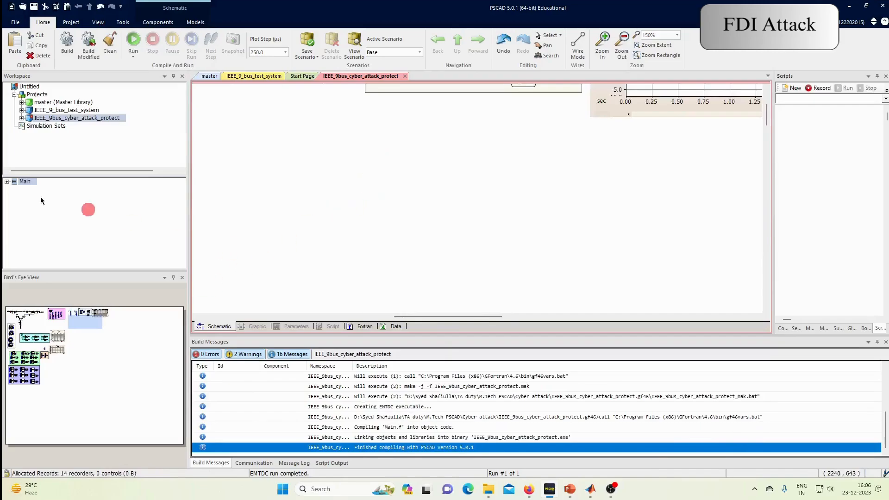
pyautogui.click(7, 182)
pyautogui.click(6, 182)
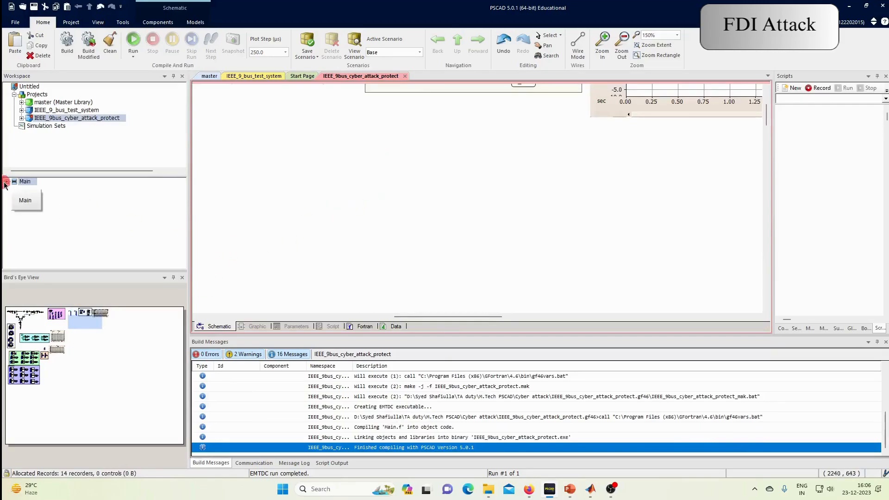
pyautogui.click(209, 76)
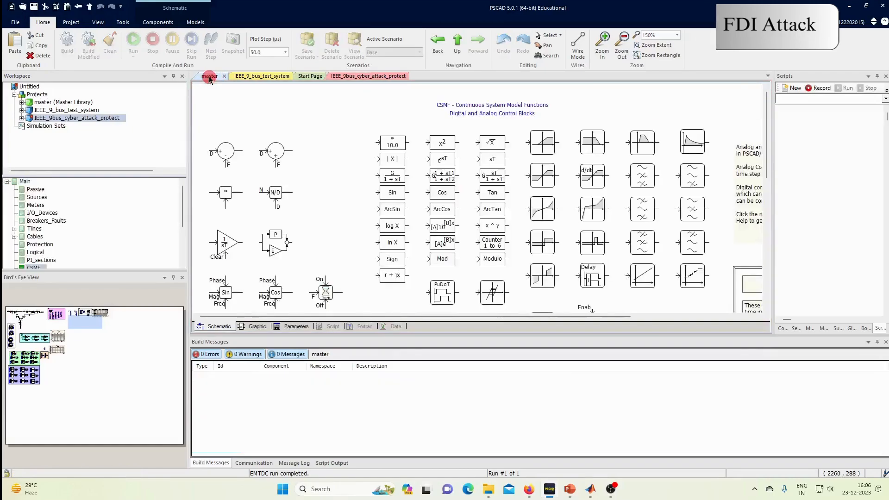
pyautogui.scroll(-2, 40, 227)
pyautogui.scroll(-3, 40, 240)
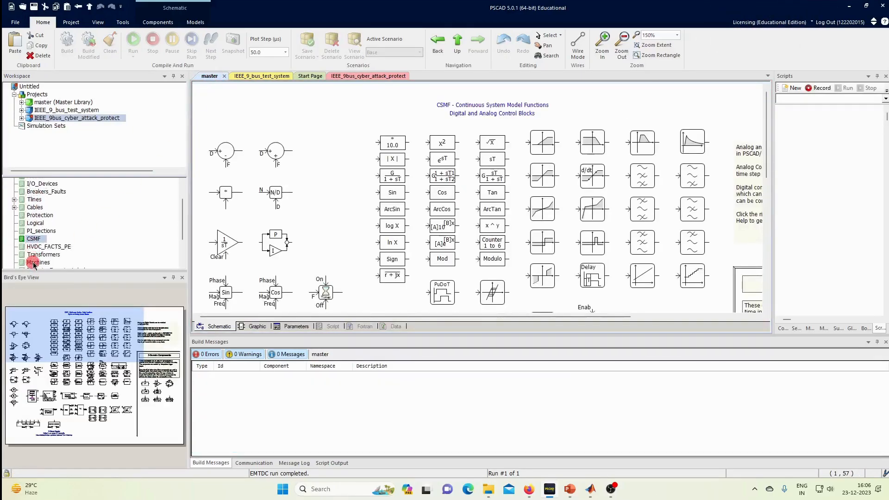
pyautogui.doubleClick(43, 254)
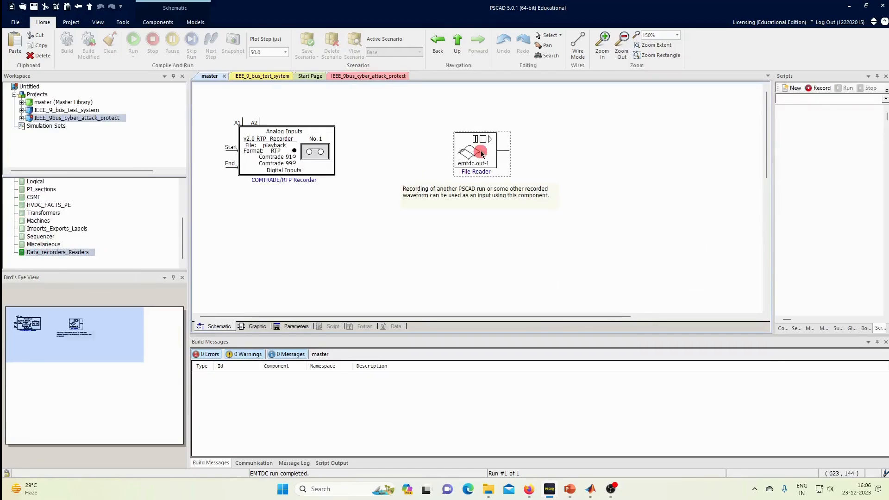
# Step: Paste two File Reader components into the empty area below the CT/PT section of IEEE_9bus_cyber_attack_protect, aligned one beneath the other
pyautogui.click(377, 76)
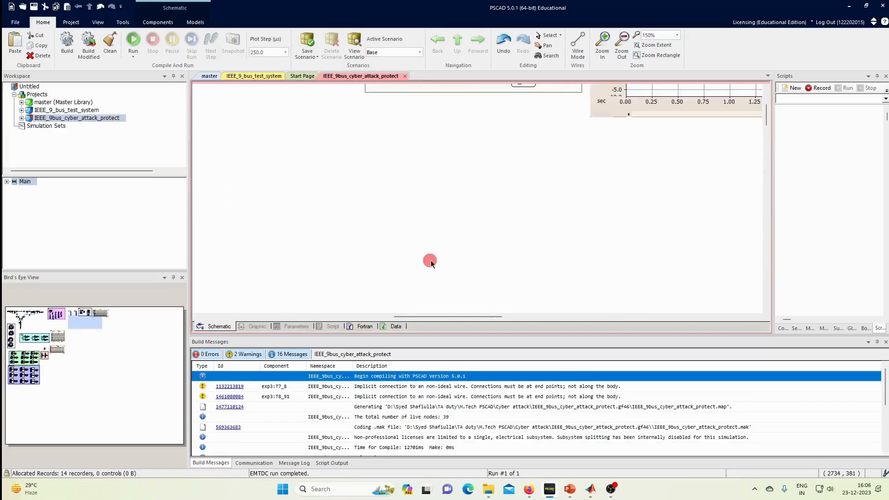
pyautogui.hotkey('ctrl', 'v')
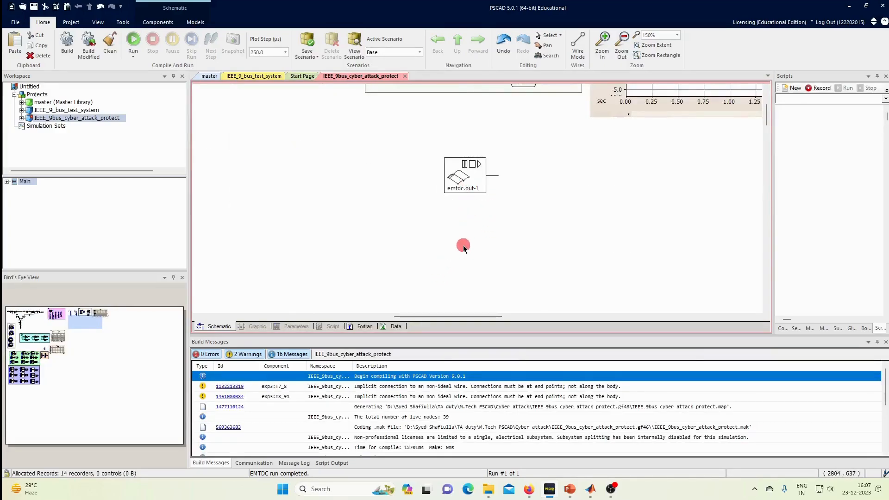
pyautogui.hotkey('ctrl', 'v')
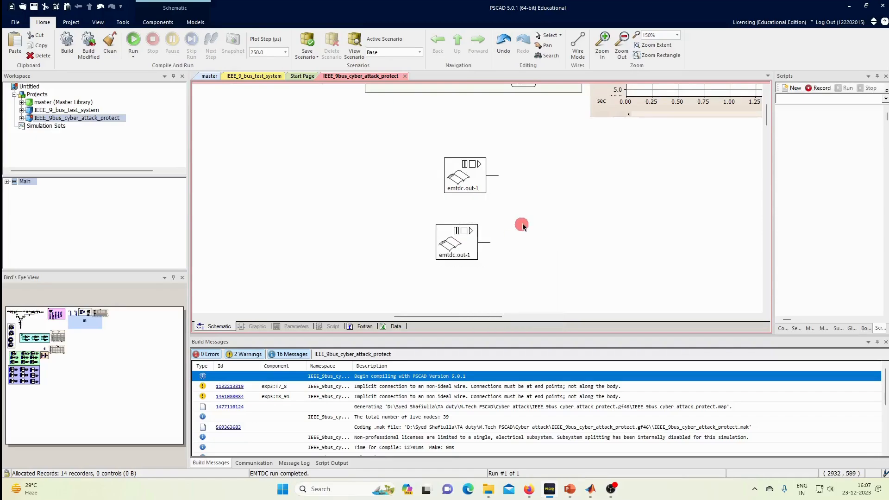
pyautogui.moveTo(457, 247); pyautogui.dragTo(467, 236)
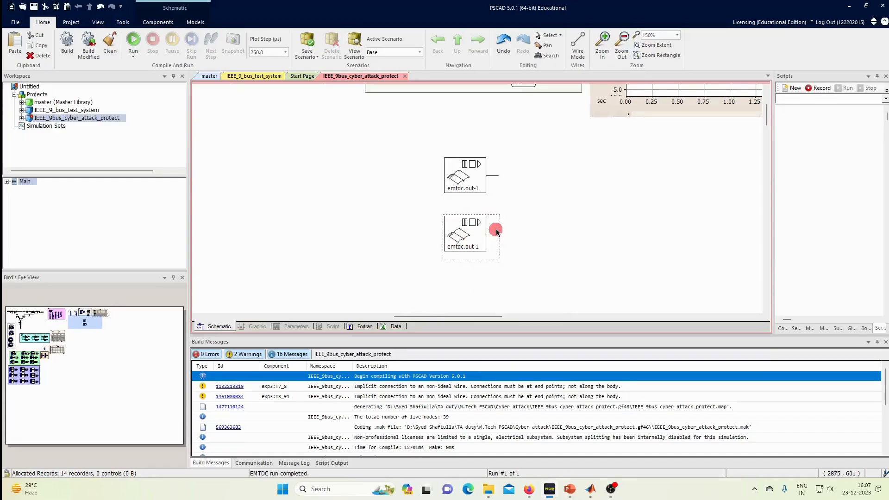
# Step: Configure the upper File Reader to read falsevoltage.csv with 2 columns and a known sampling frequency
pyautogui.click(459, 186)
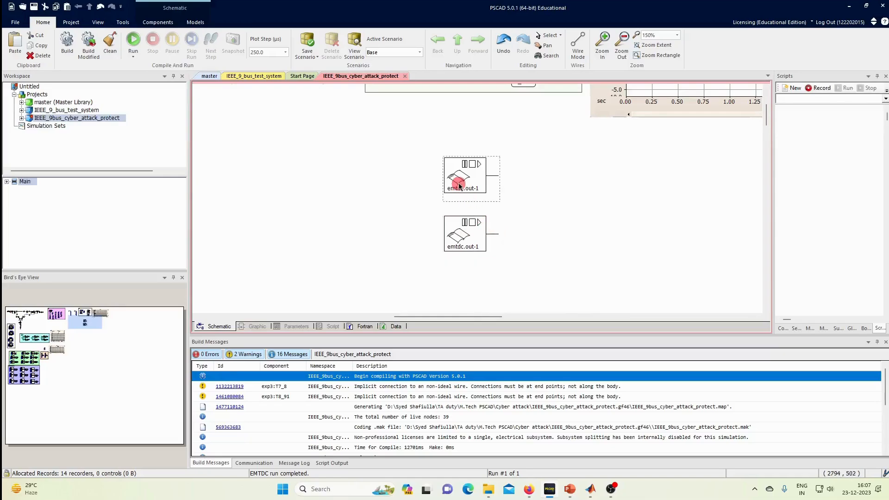
pyautogui.doubleClick(459, 186)
pyautogui.click(495, 189)
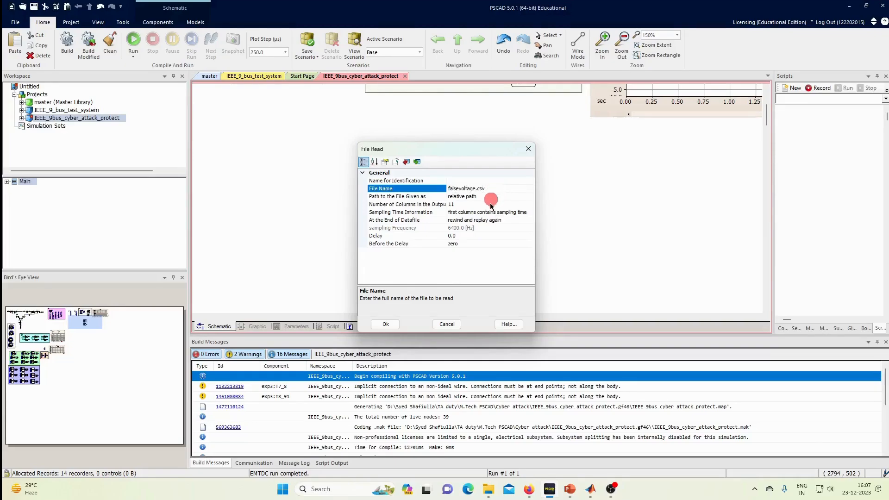
pyautogui.click(491, 205)
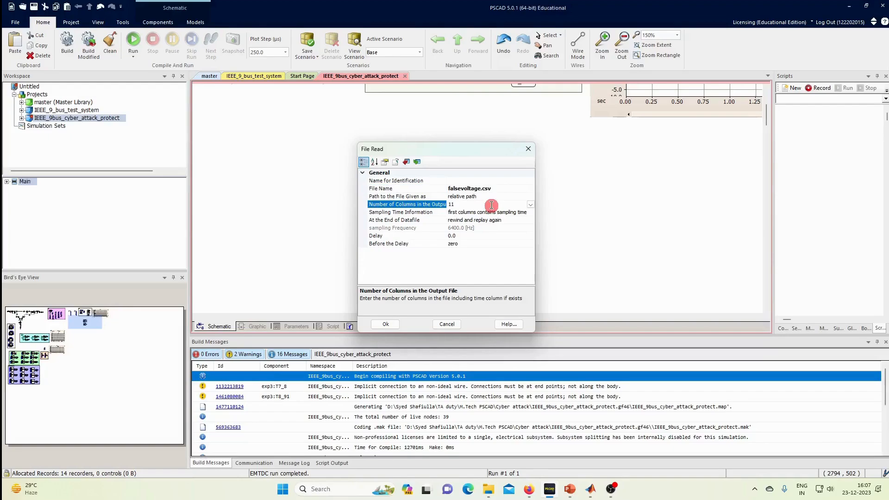
pyautogui.click(531, 205)
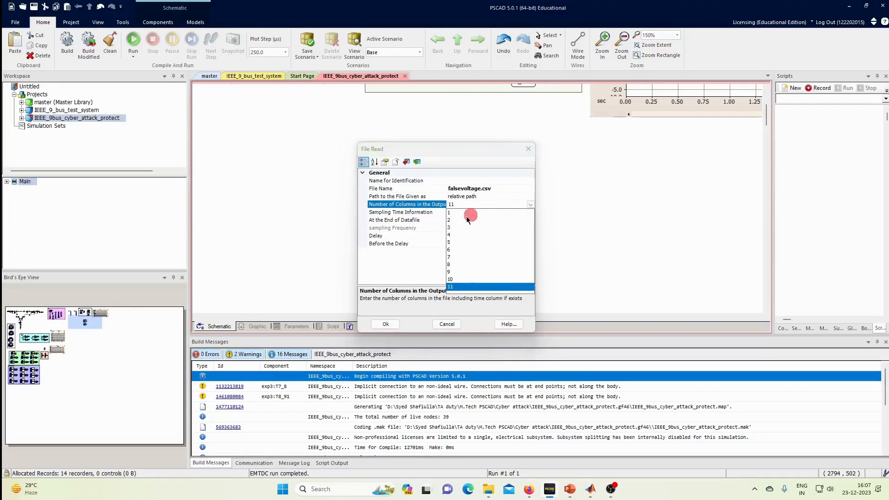
pyautogui.click(456, 220)
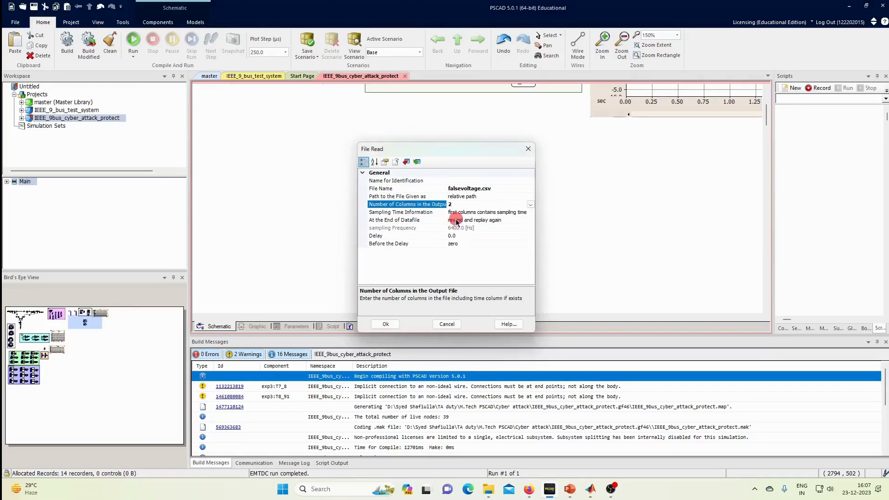
pyautogui.click(521, 213)
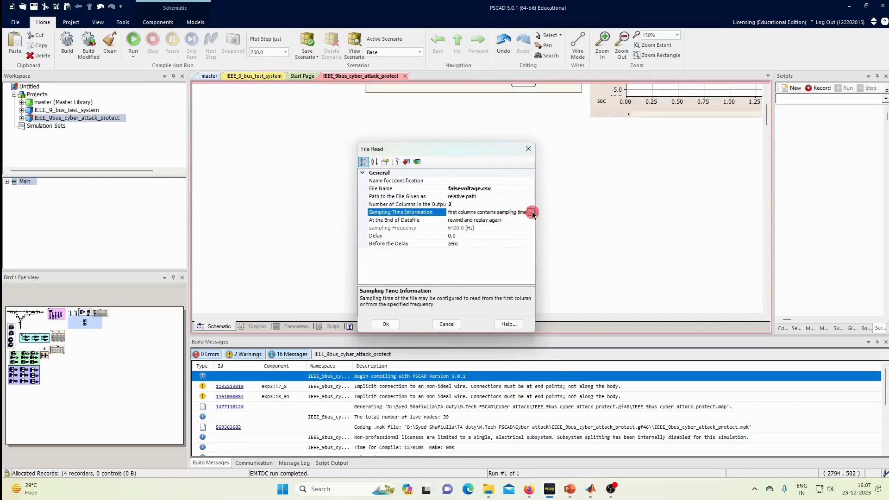
pyautogui.click(533, 213)
pyautogui.click(477, 229)
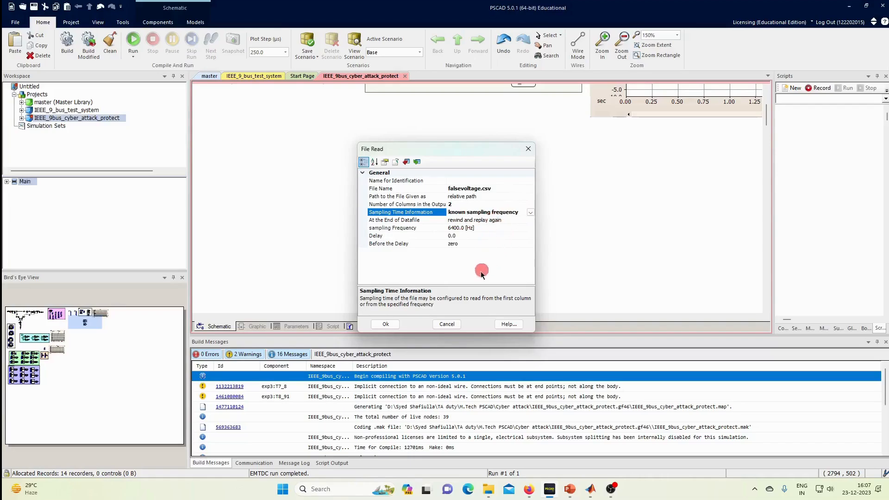
pyautogui.click(388, 332)
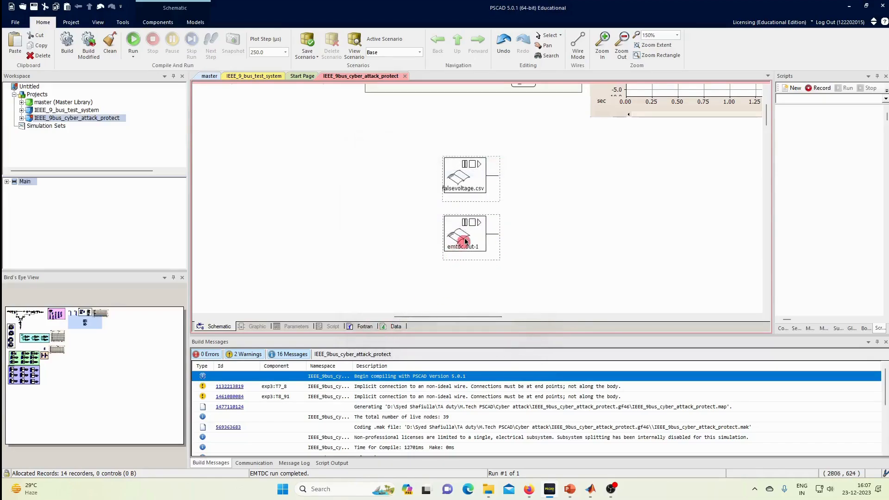
# Step: Configure the lower File Reader to read falsecurrent.csv with 2 columns and a known sampling frequency
pyautogui.doubleClick(465, 239)
pyautogui.click(489, 187)
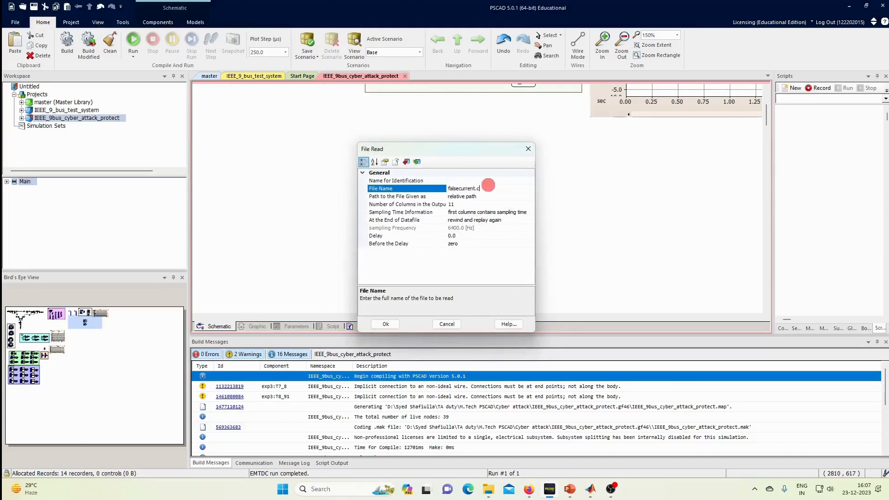
pyautogui.click(508, 205)
pyautogui.click(531, 205)
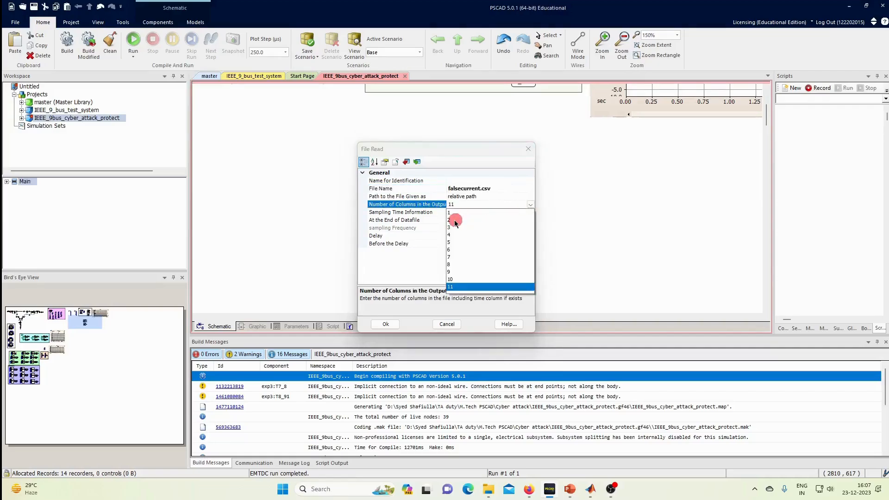
pyautogui.click(453, 219)
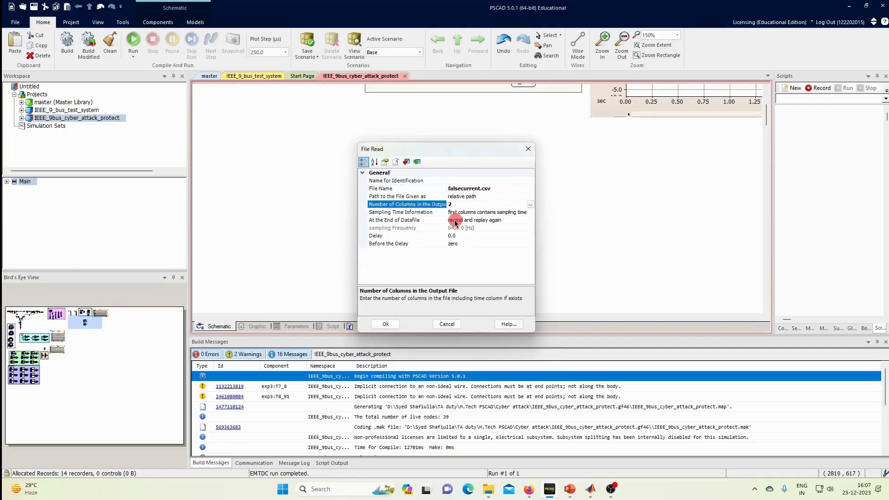
pyautogui.click(499, 214)
pyautogui.click(530, 212)
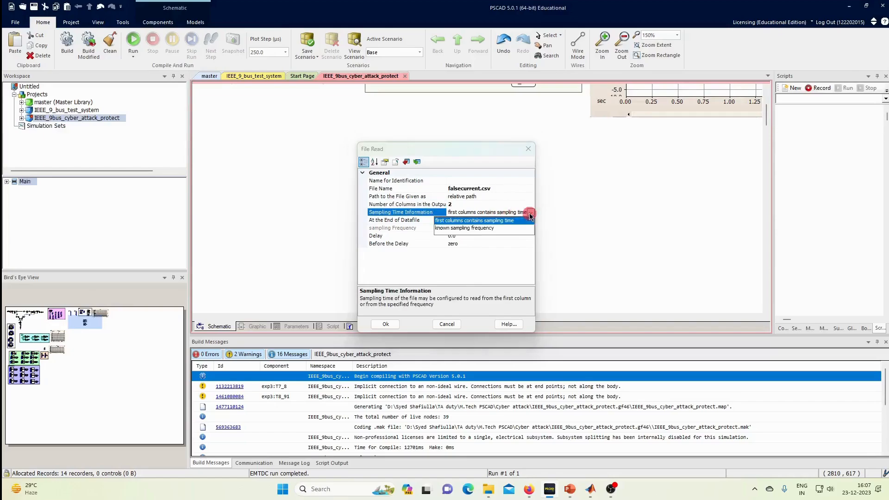
pyautogui.click(482, 228)
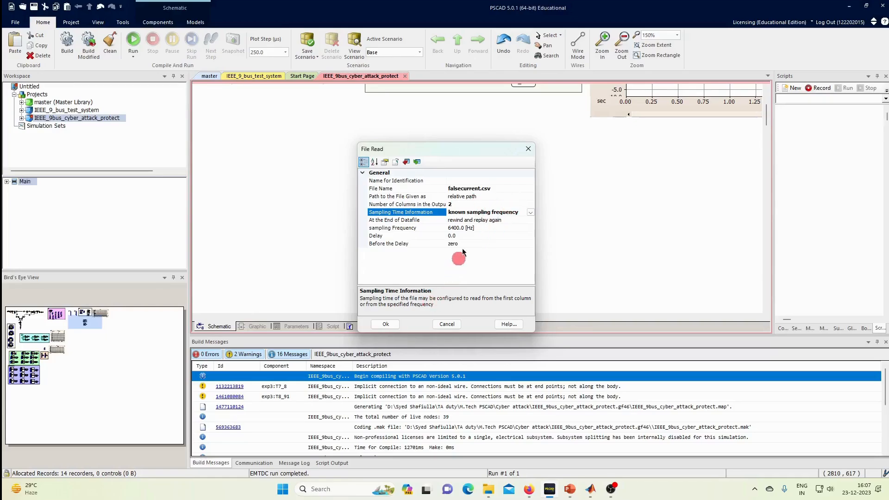
pyautogui.click(395, 323)
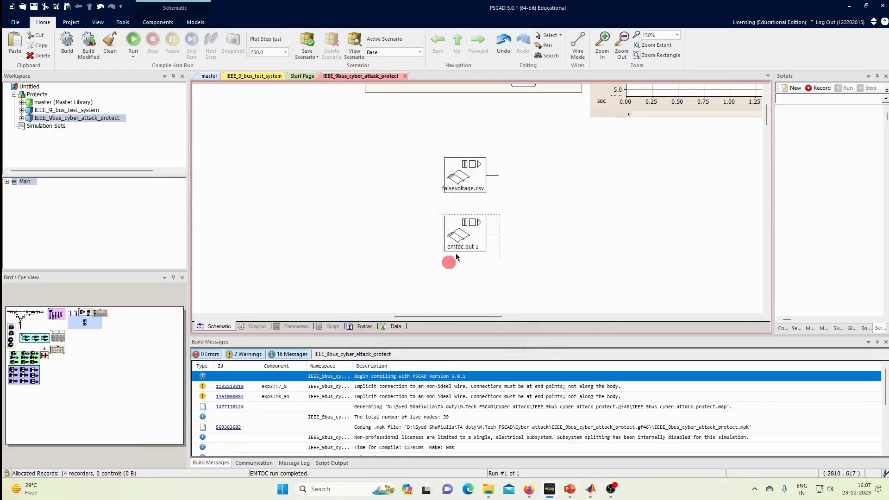
pyautogui.click(551, 192)
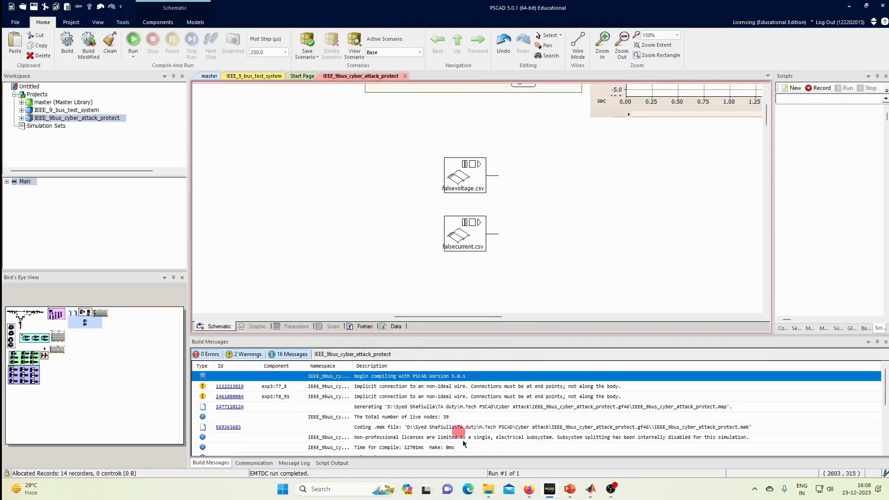
# Step: Open the falsevoltage CSV file in Excel from the Cyber attack folder, examine the time steps in its first column, and close it
pyautogui.click(492, 433)
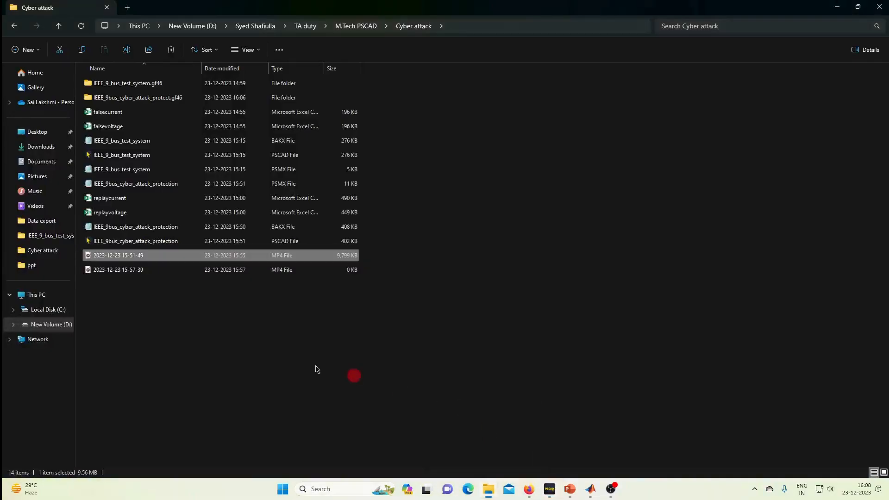
pyautogui.doubleClick(164, 128)
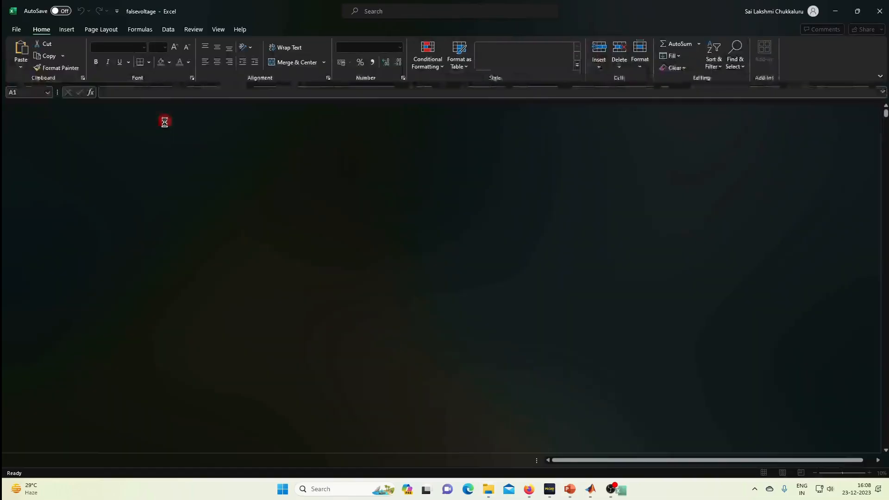
pyautogui.scroll(-17, 88, 181)
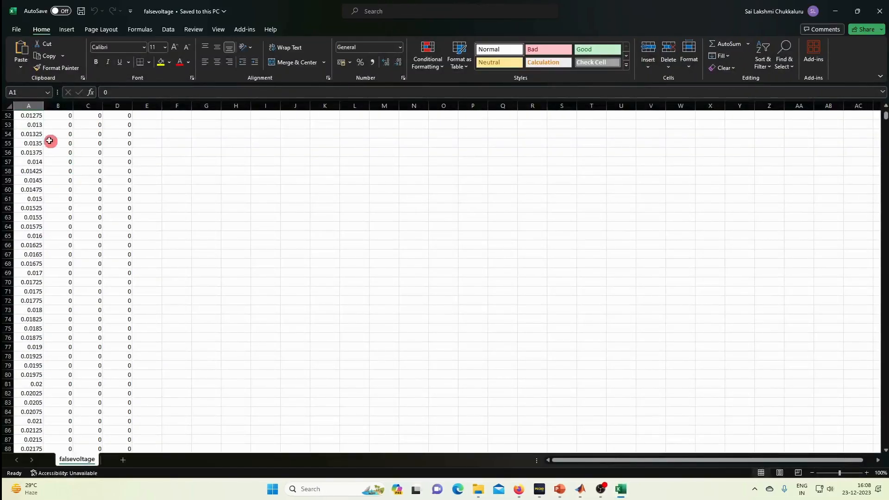
pyautogui.scroll(1, 43, 149)
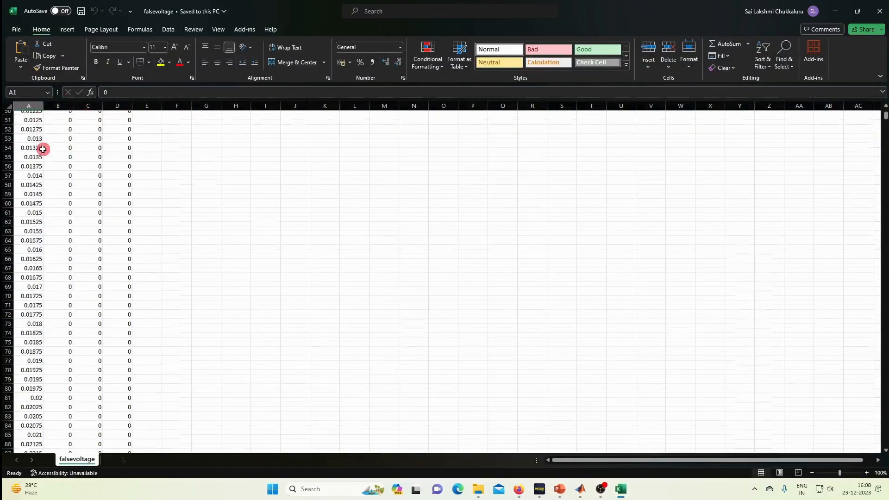
pyautogui.scroll(4, 43, 149)
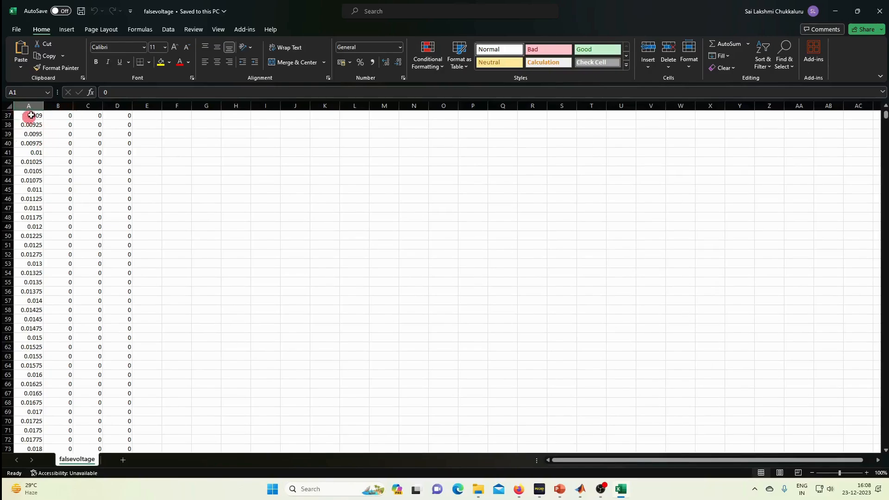
pyautogui.click(846, 2)
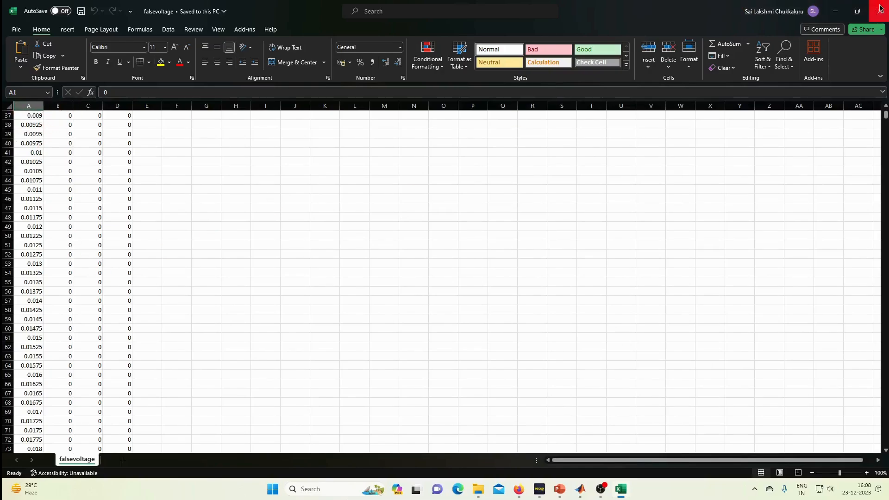
# Step: Open the falsecurrent CSV file in Excel to examine its time and data columns, close it, and return to the PSCAD schematic
pyautogui.doubleClick(137, 118)
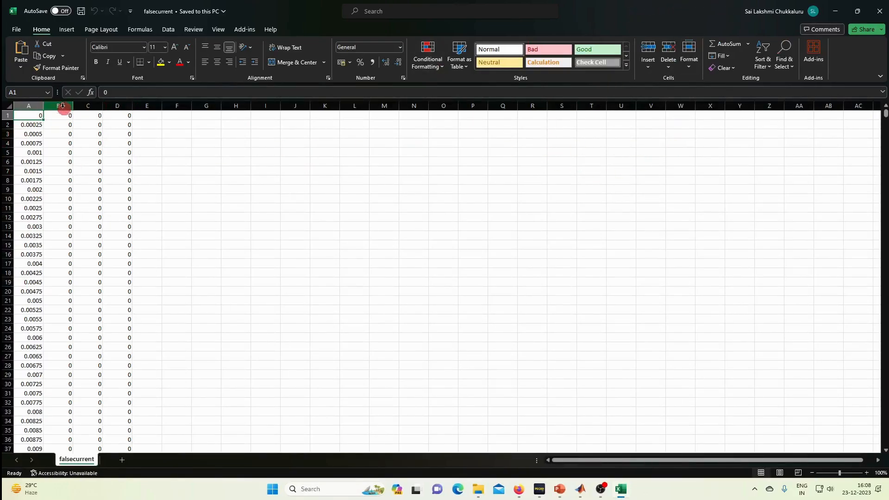
pyautogui.click(879, 11)
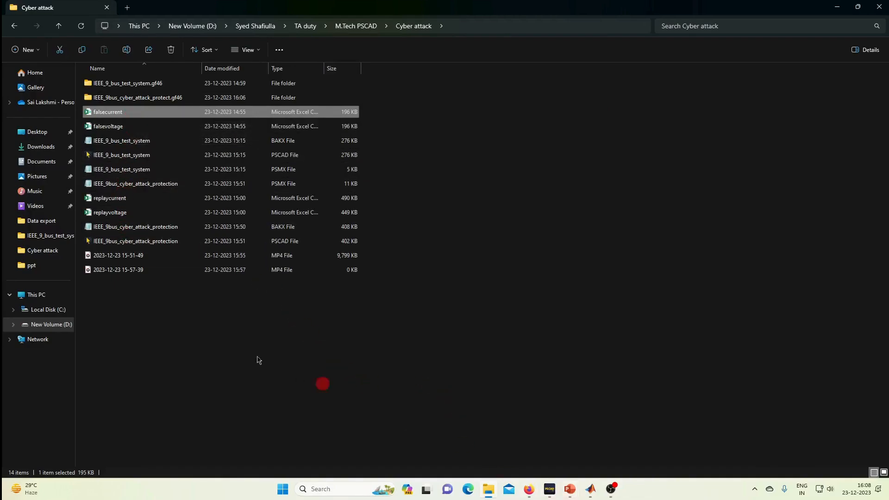
pyautogui.click(164, 245)
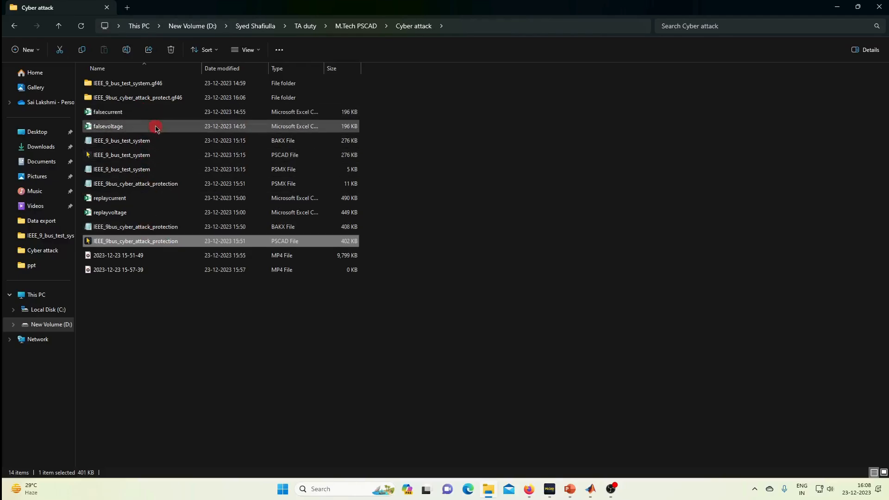
pyautogui.click(838, 6)
pyautogui.click(465, 209)
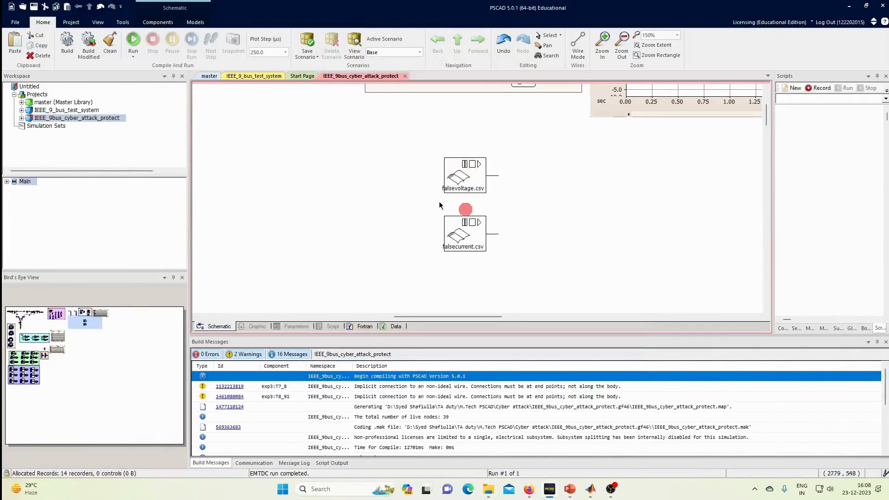
# Step: Attach an output channel to the output of each File Reader, falsevoltage.csv and falsecurrent.csv
pyautogui.click(167, 23)
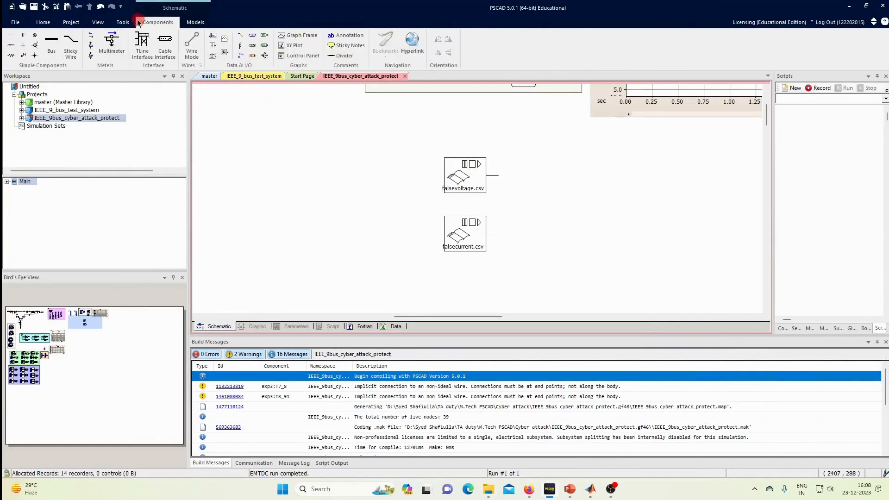
pyautogui.click(214, 38)
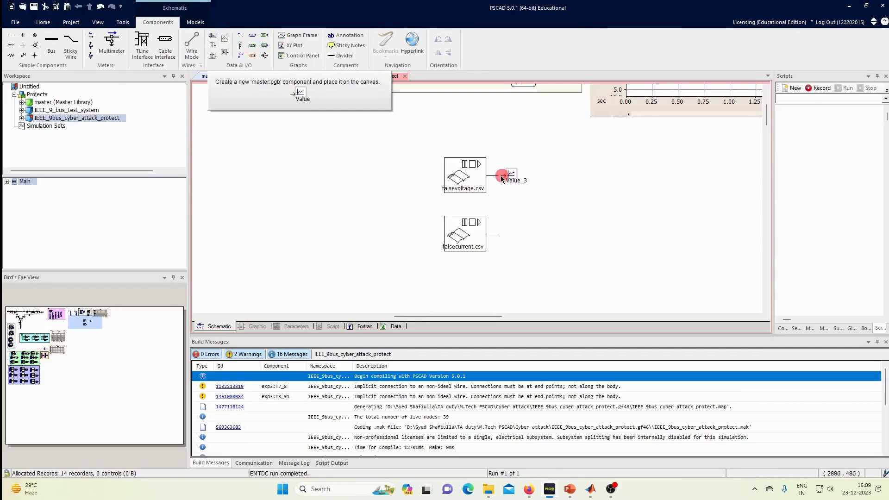
pyautogui.click(500, 178)
pyautogui.click(214, 37)
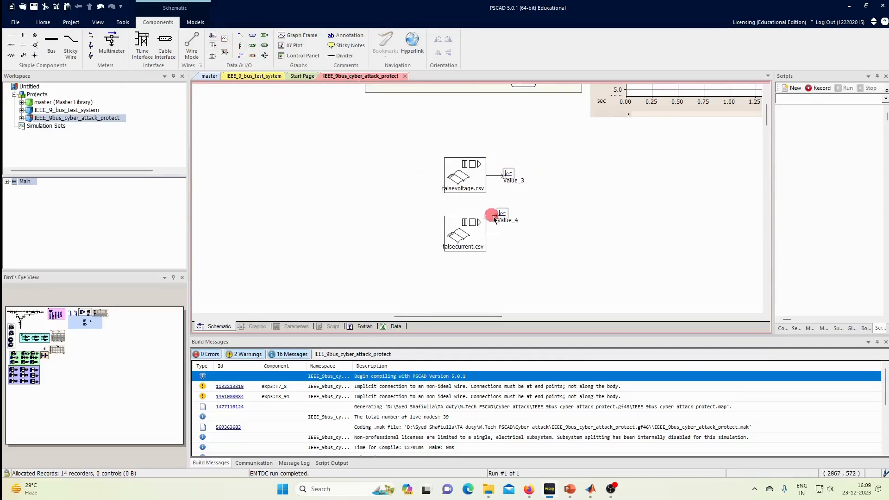
pyautogui.click(500, 237)
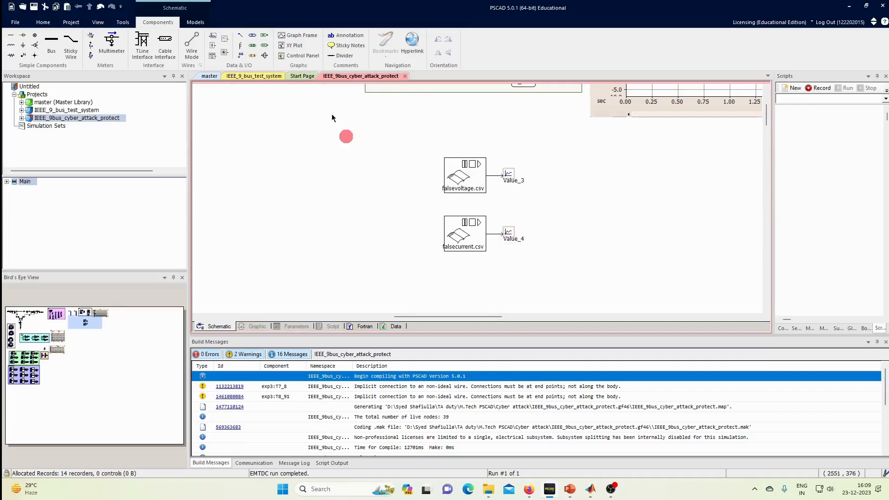
# Step: Place a graph frame beside the File Readers and plot the voltage and current reader channels in separate stacked graphs
pyautogui.click(299, 35)
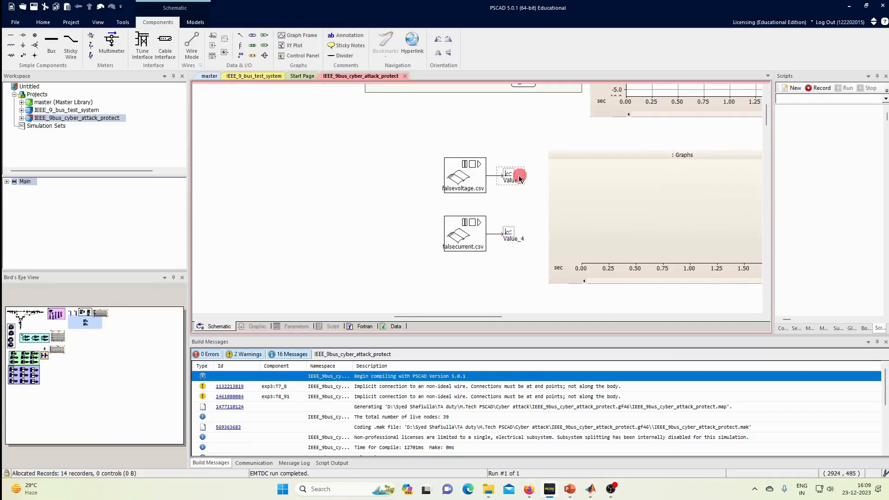
pyautogui.moveTo(520, 178); pyautogui.dragTo(649, 217)
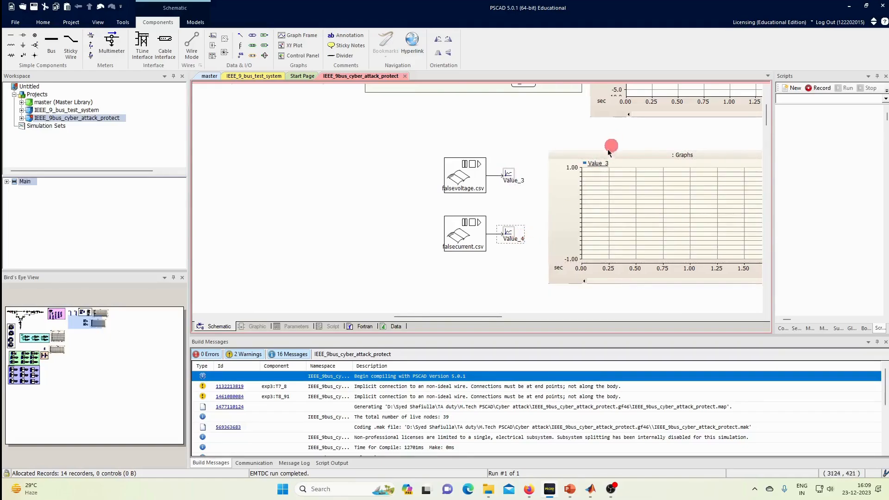
pyautogui.moveTo(600, 157); pyautogui.dragTo(600, 157)
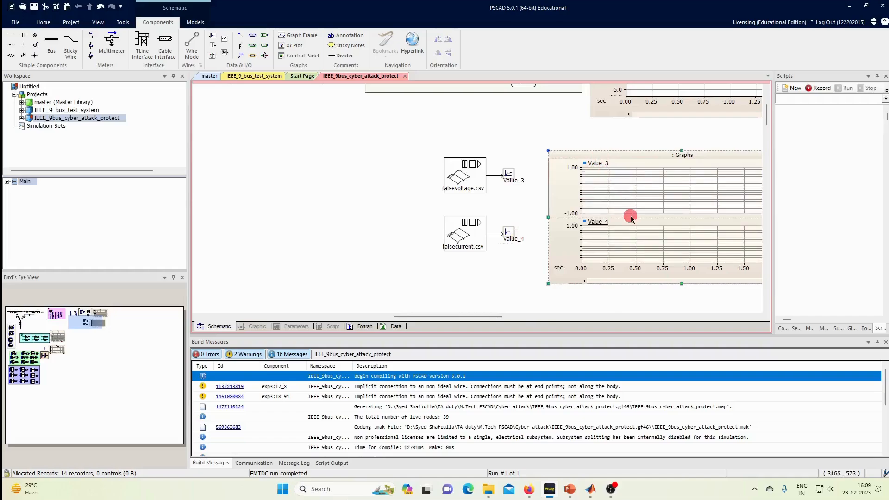
# Step: Run the simulation and fit the vertical axes of both File Reader graphs to their data
pyautogui.click(43, 22)
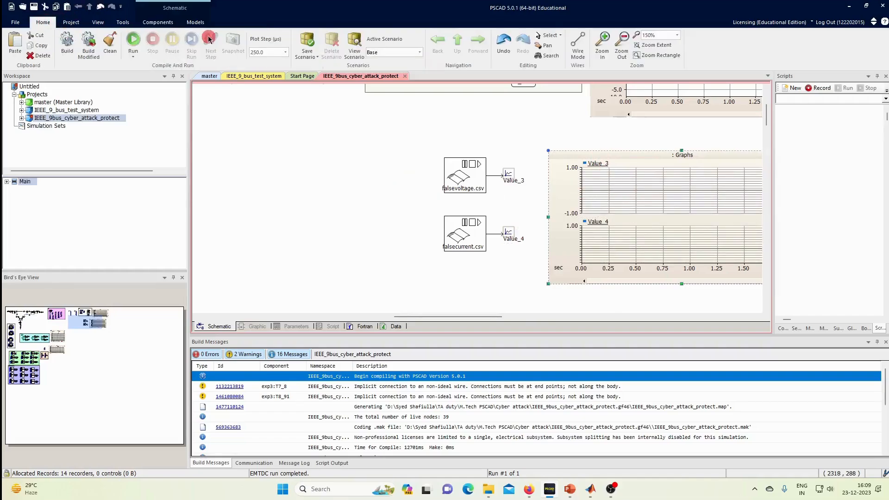
pyautogui.click(140, 40)
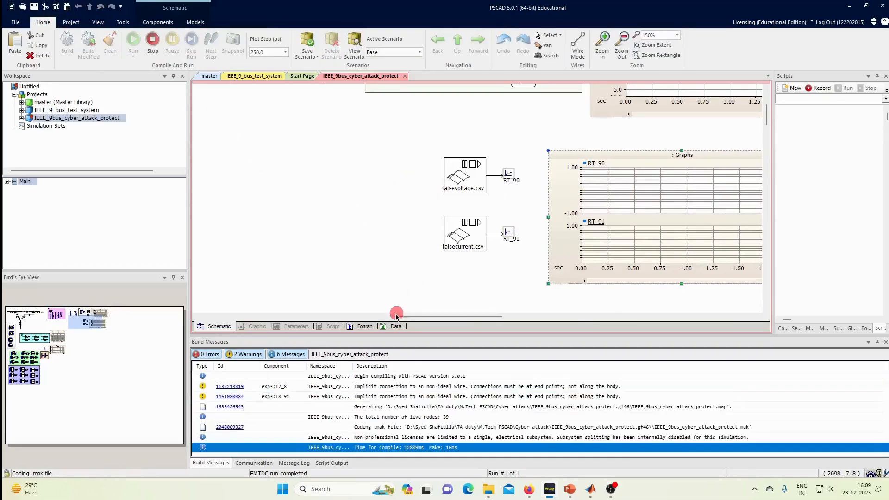
pyautogui.click(413, 316)
pyautogui.moveTo(414, 316); pyautogui.dragTo(440, 280)
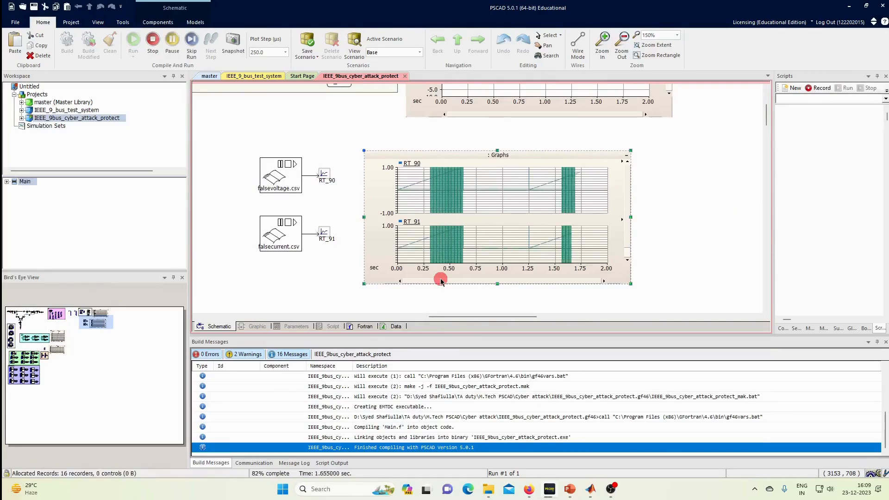
pyautogui.click(526, 203)
pyautogui.press('y')
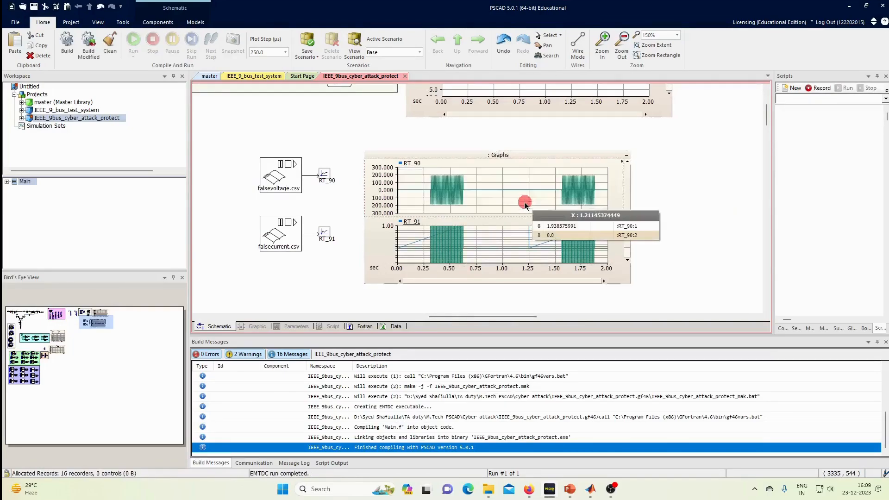
pyautogui.click(493, 256)
pyautogui.press('y')
pyautogui.click(443, 197)
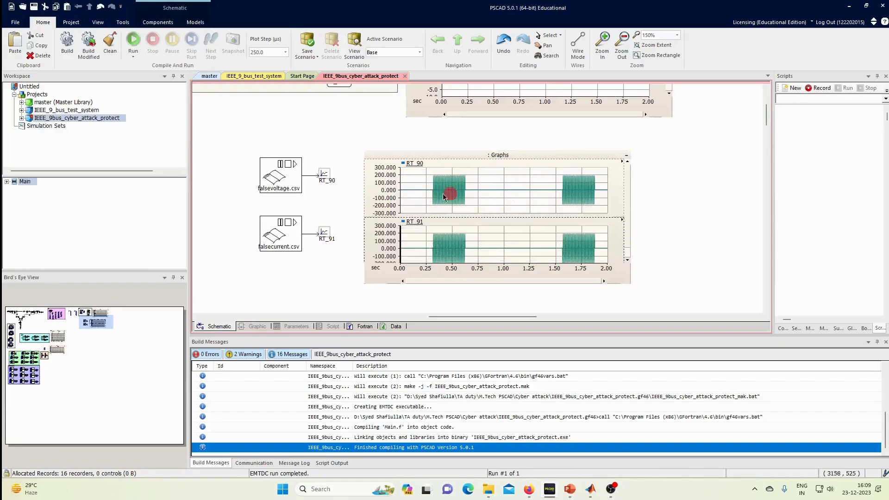
# Step: Set the sampling frequency of the falsevoltage.csv File Reader to 400 Hz
pyautogui.click(281, 175)
pyautogui.doubleClick(281, 175)
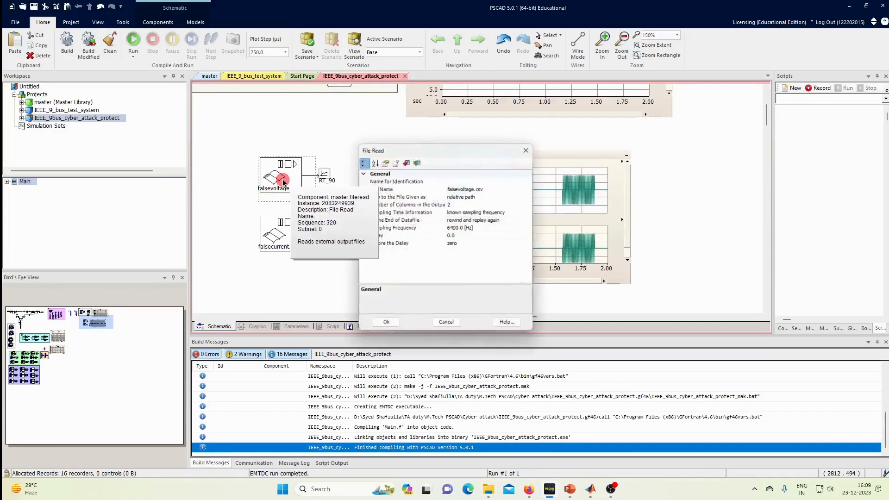
pyautogui.click(512, 220)
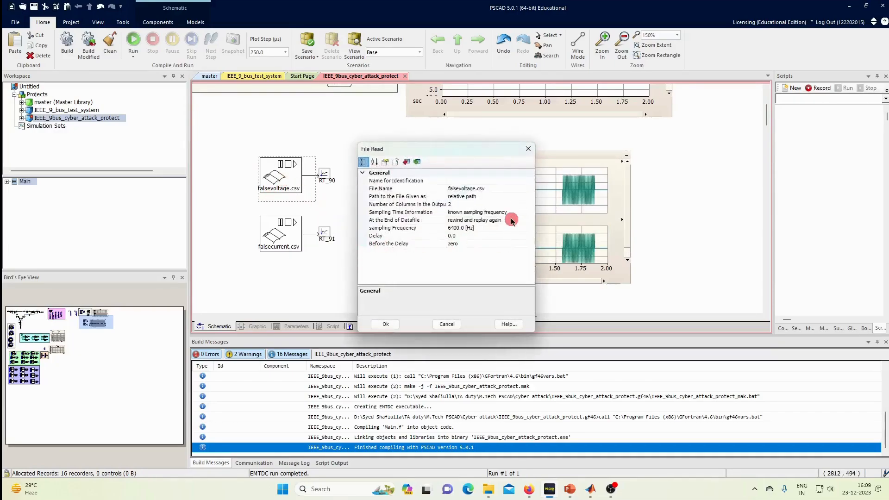
pyautogui.click(454, 229)
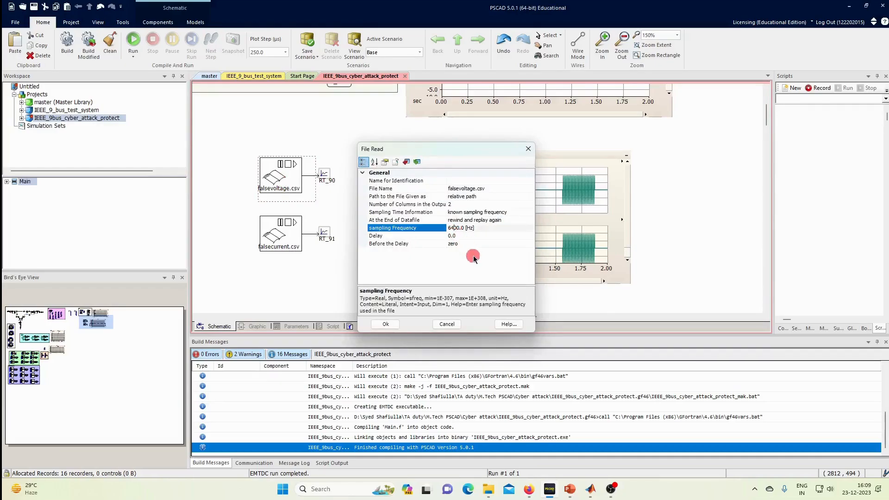
pyautogui.press('BackSpace')
pyautogui.click(389, 325)
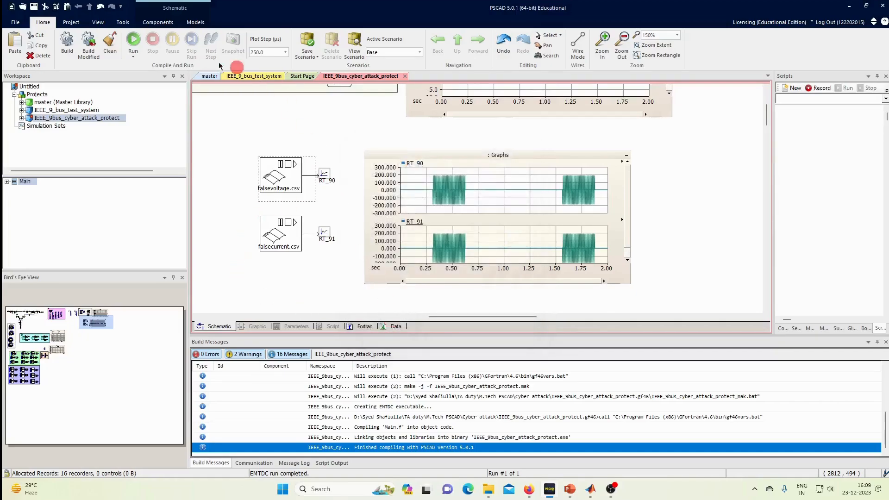
# Step: Rerun the simulation, review the falsevoltage.csv reader's parameters, and fit the upper graph's vertical axis to its data
pyautogui.click(133, 39)
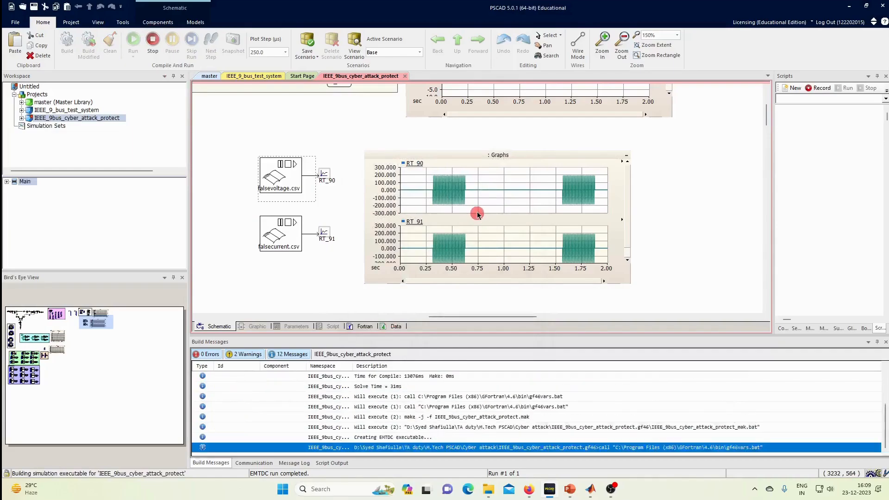
pyautogui.moveTo(477, 198)
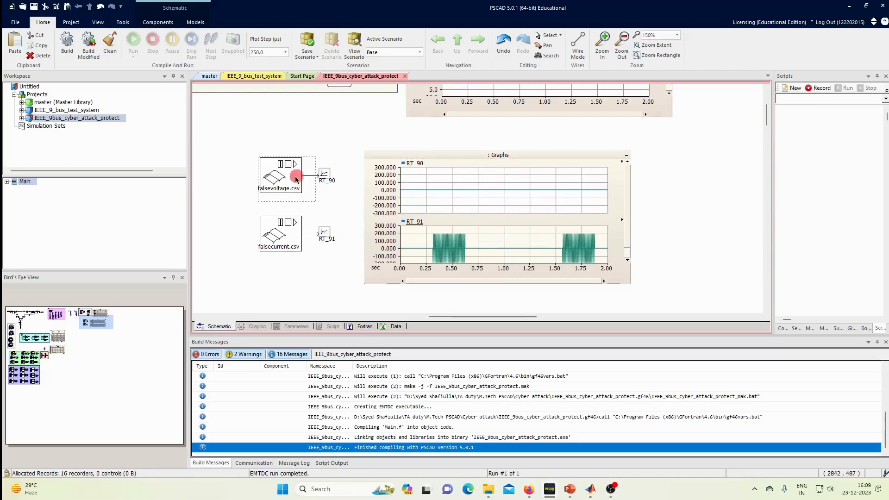
pyautogui.doubleClick(275, 175)
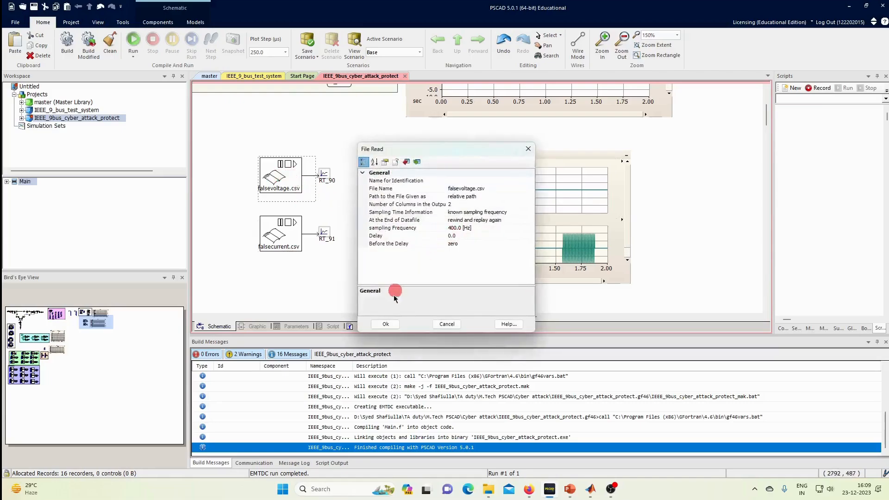
pyautogui.click(386, 324)
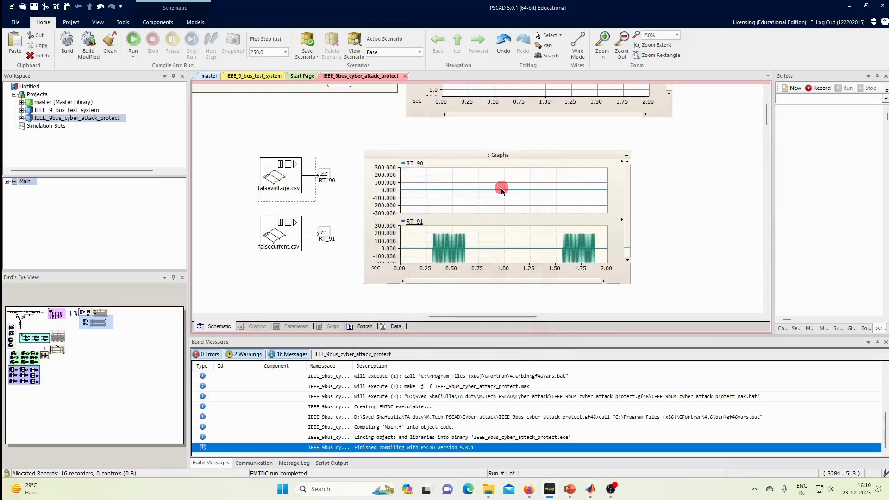
pyautogui.click(501, 188)
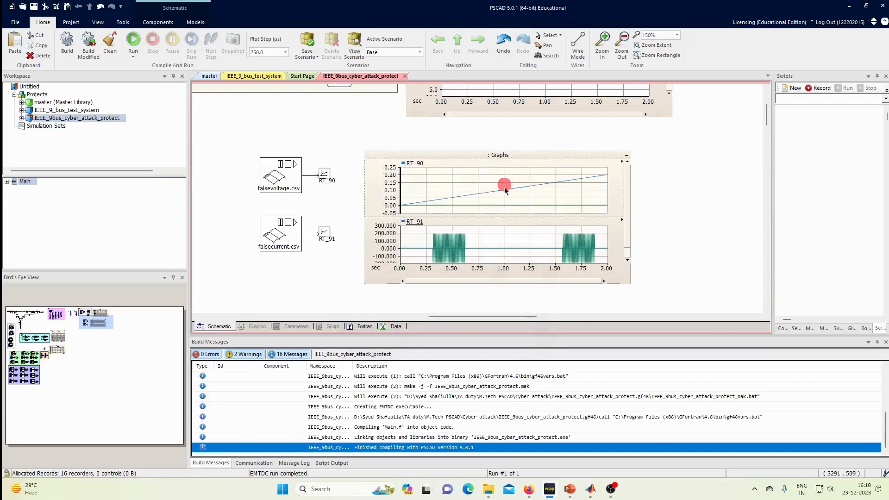
pyautogui.click(517, 194)
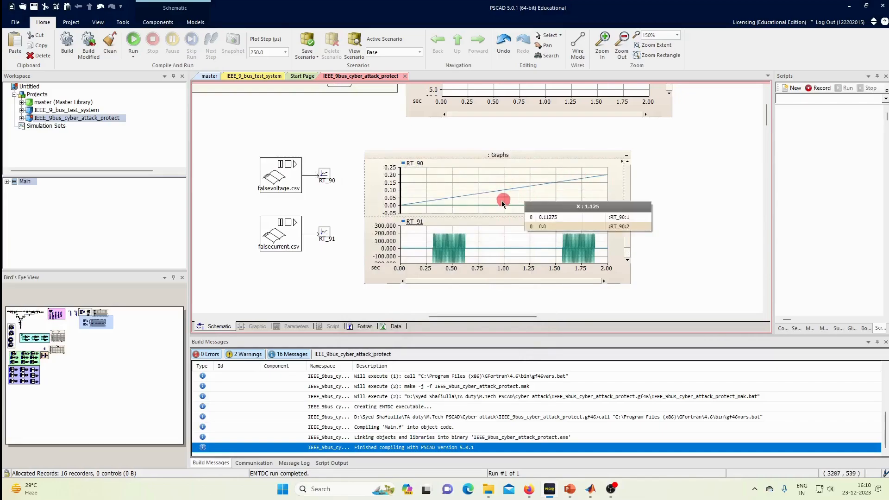
# Step: Zoom the falsecurrent.csv graph to about 0.08 to 0.20 s and fit its vertical axis to the data
pyautogui.click(414, 246)
pyautogui.moveTo(408, 242); pyautogui.dragTo(421, 257)
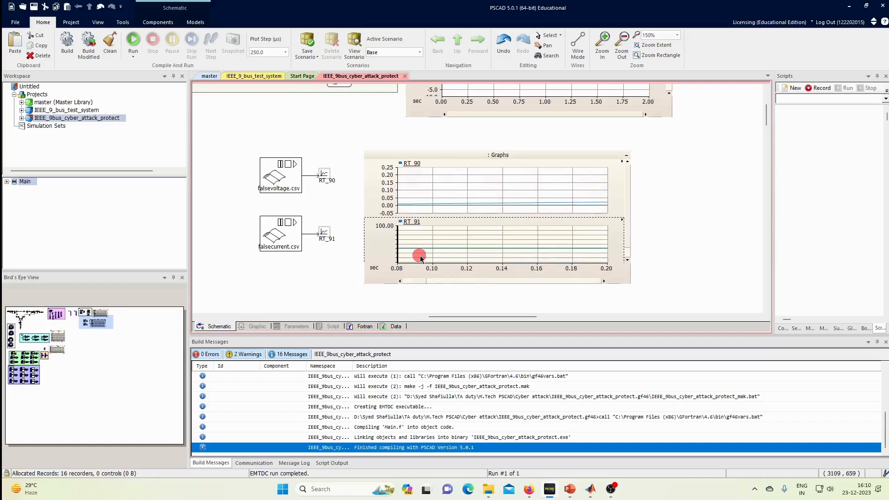
pyautogui.press('y')
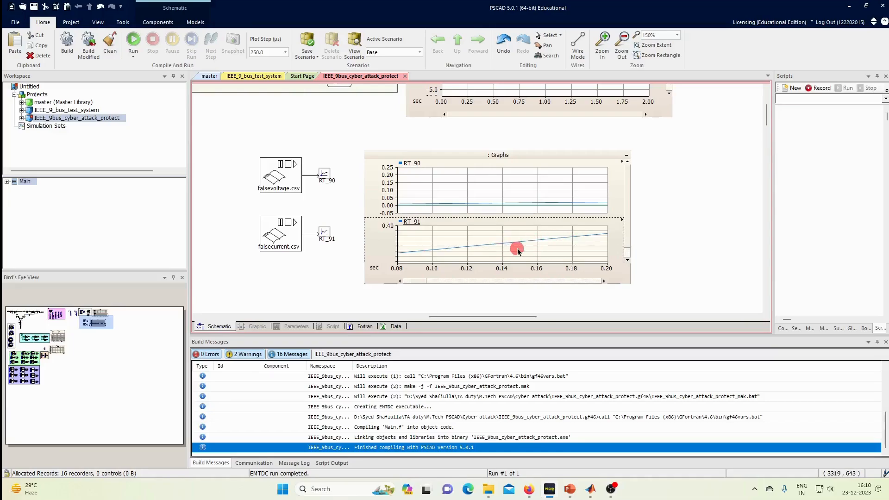
# Step: Set the sampling frequency of the falsevoltage.csv File Reader to 4000 Hz
pyautogui.click(283, 185)
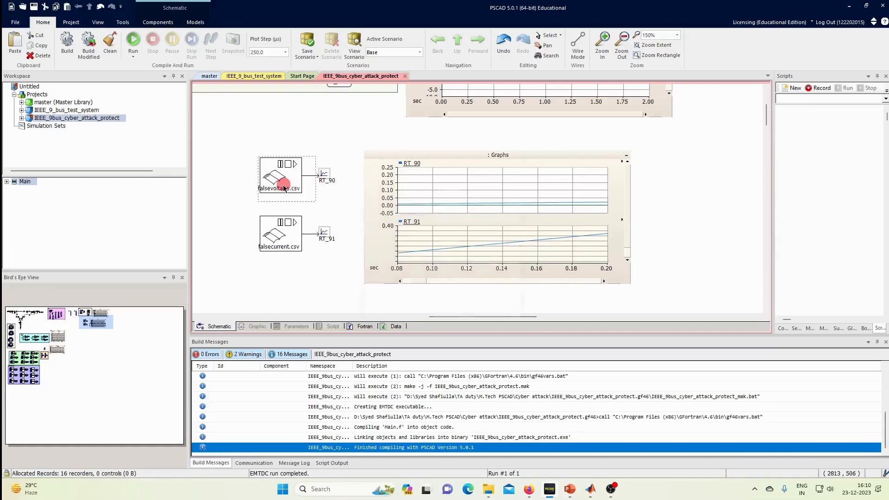
pyautogui.doubleClick(283, 187)
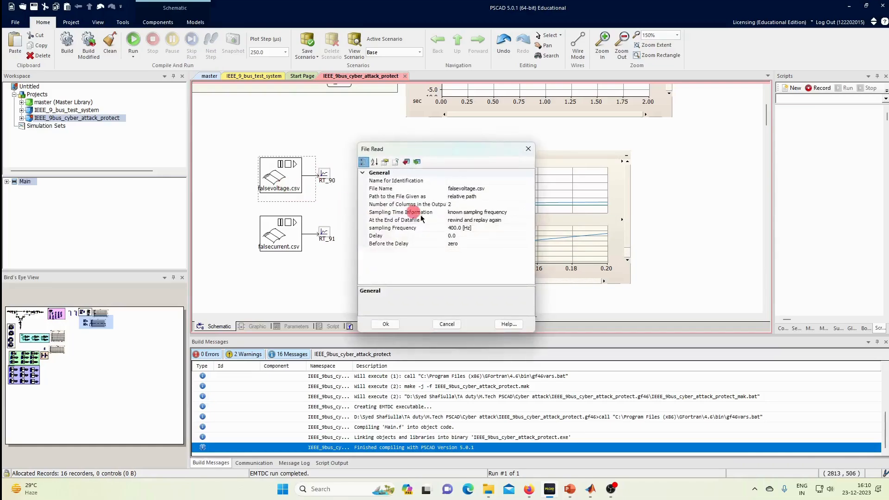
pyautogui.click(452, 229)
pyautogui.write('0')
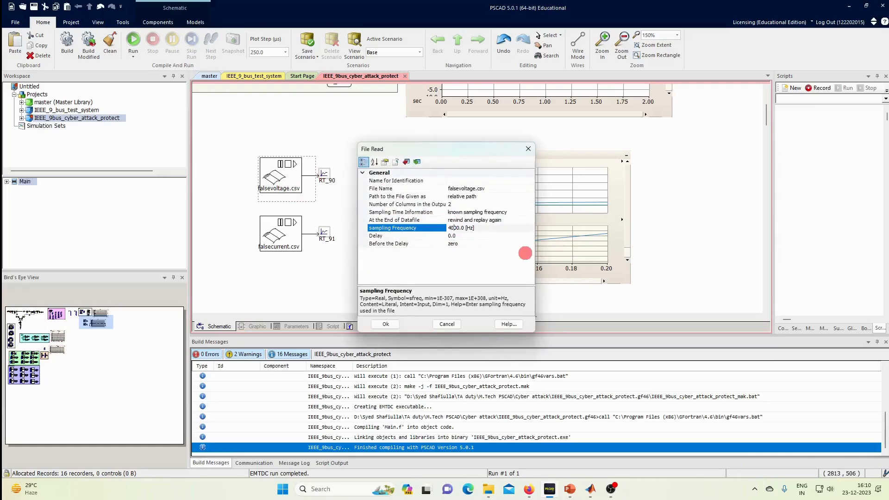
pyautogui.press('Return')
# Step: Set the sampling frequency of the falsecurrent.csv File Reader to 4000 Hz
pyautogui.doubleClick(290, 235)
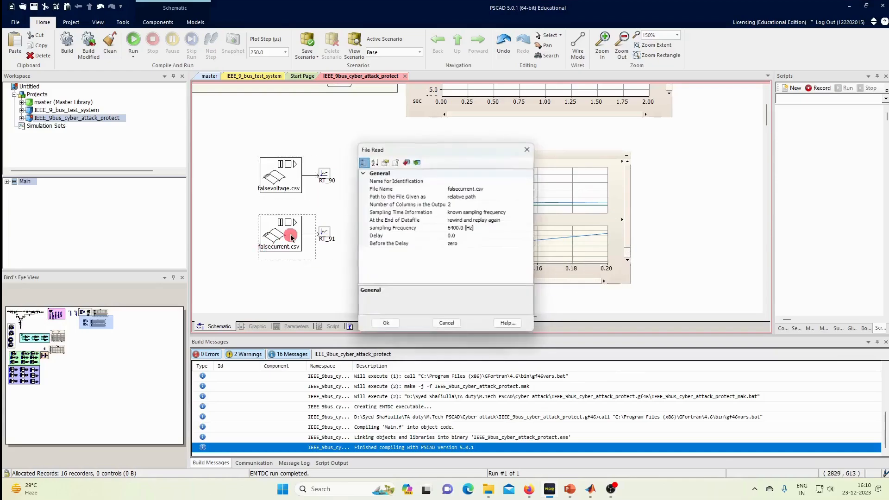
pyautogui.click(455, 228)
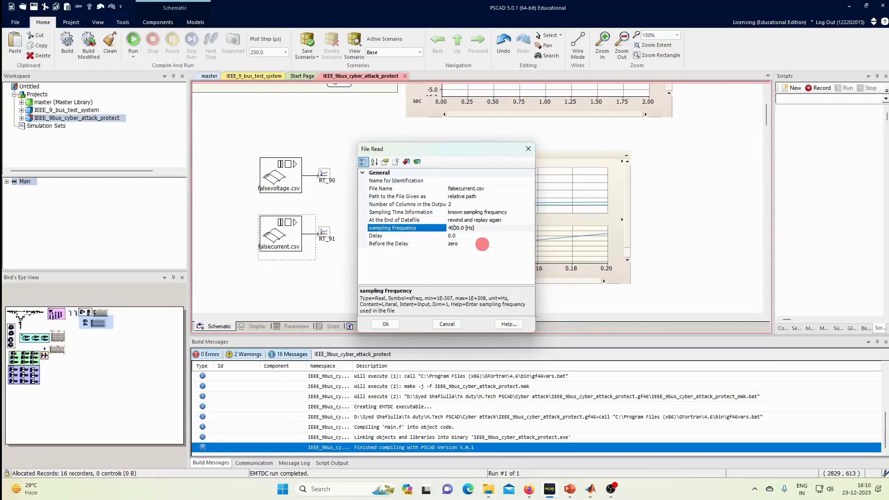
pyautogui.press('Return')
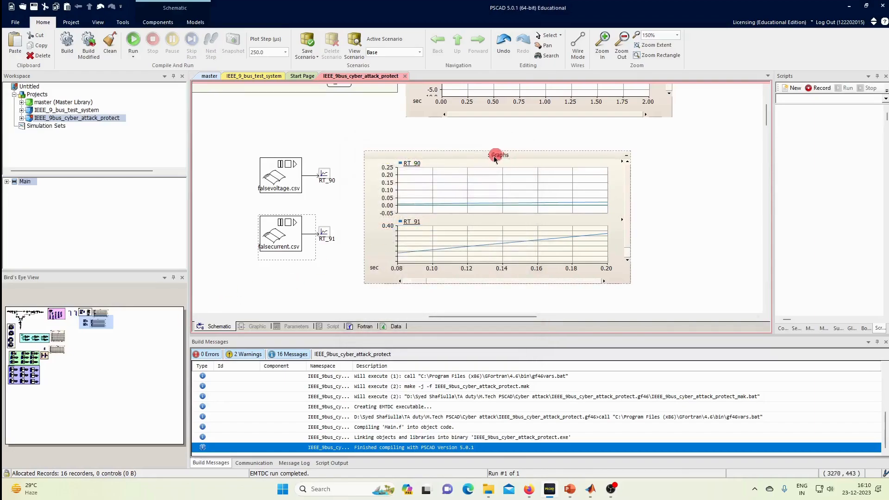
# Step: Make room beside the readers and attach a scalar array tap with start index 2 to the falsevoltage.csv output
pyautogui.moveTo(476, 154); pyautogui.dragTo(584, 153)
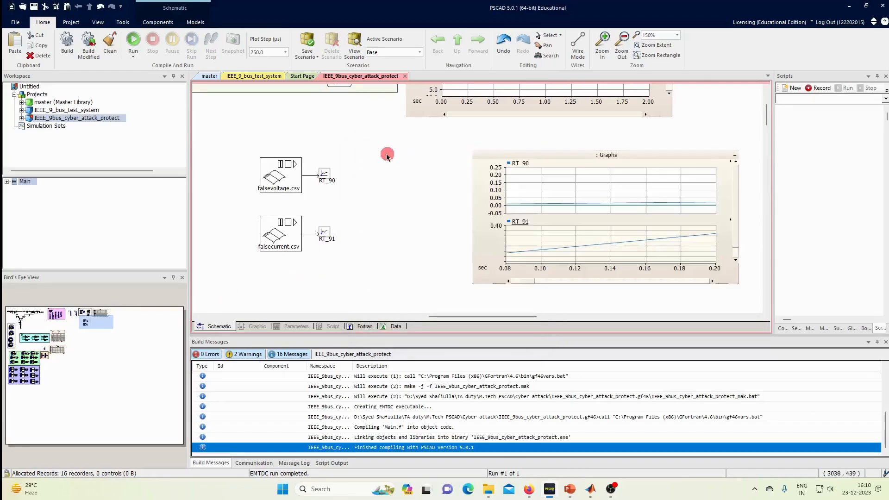
pyautogui.click(329, 174)
pyautogui.moveTo(333, 175); pyautogui.dragTo(383, 184)
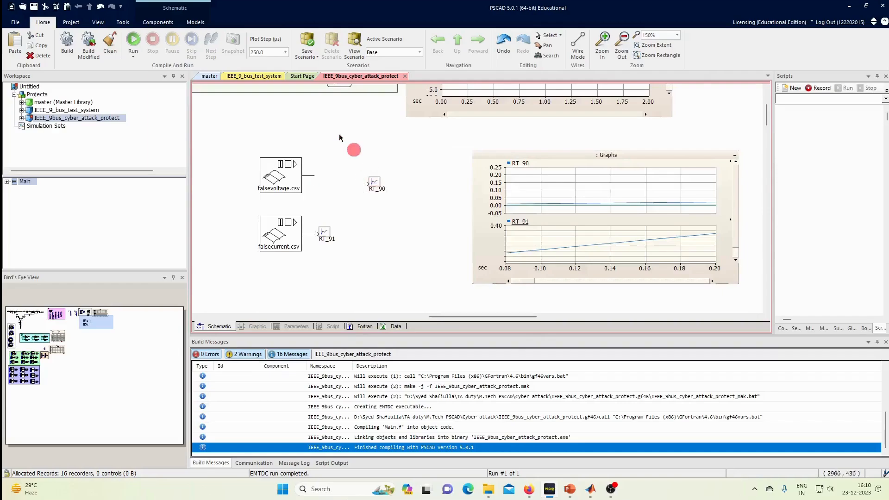
pyautogui.click(155, 22)
pyautogui.click(325, 169)
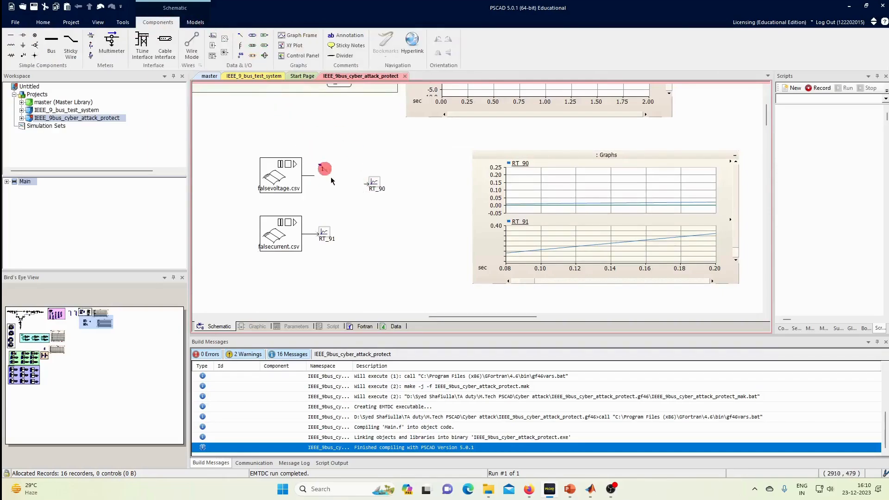
pyautogui.moveTo(332, 180); pyautogui.dragTo(324, 192)
pyautogui.doubleClick(322, 186)
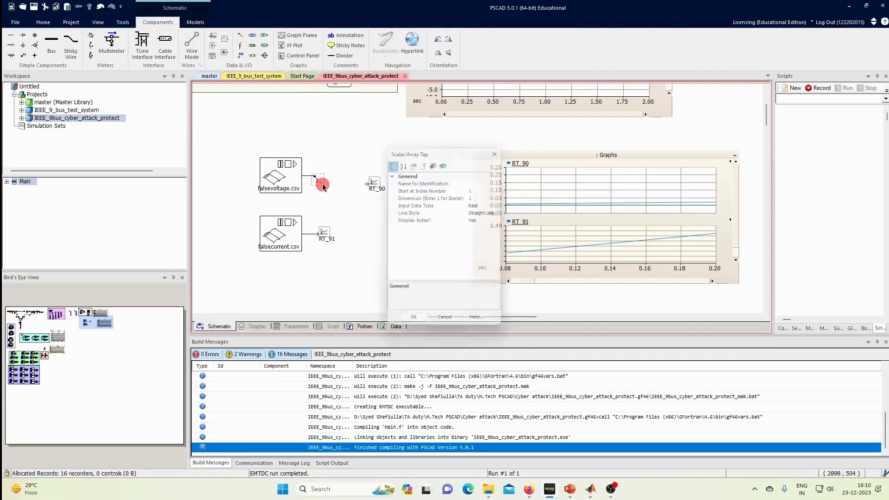
pyautogui.click(489, 192)
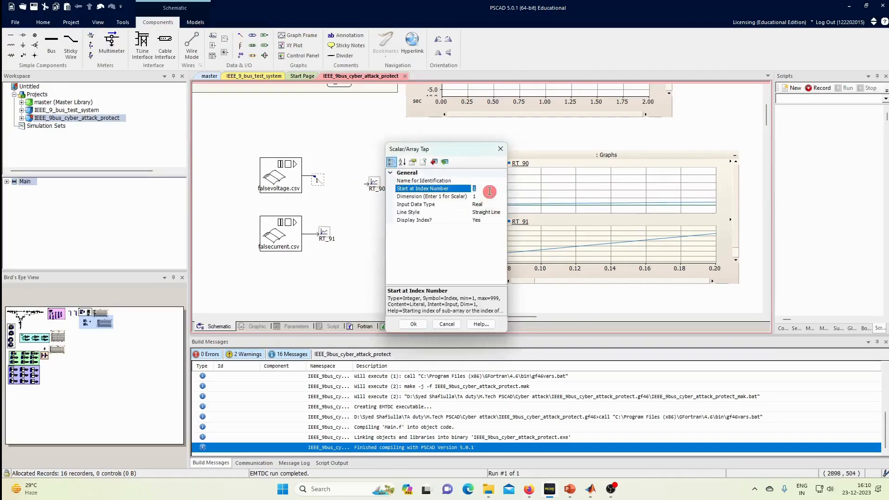
pyautogui.press('Return')
# Step: Move the falsecurrent.csv output channel aside and attach a scalar array tap with start index 2 to that reader's output
pyautogui.moveTo(325, 237); pyautogui.dragTo(358, 239)
pyautogui.click(240, 35)
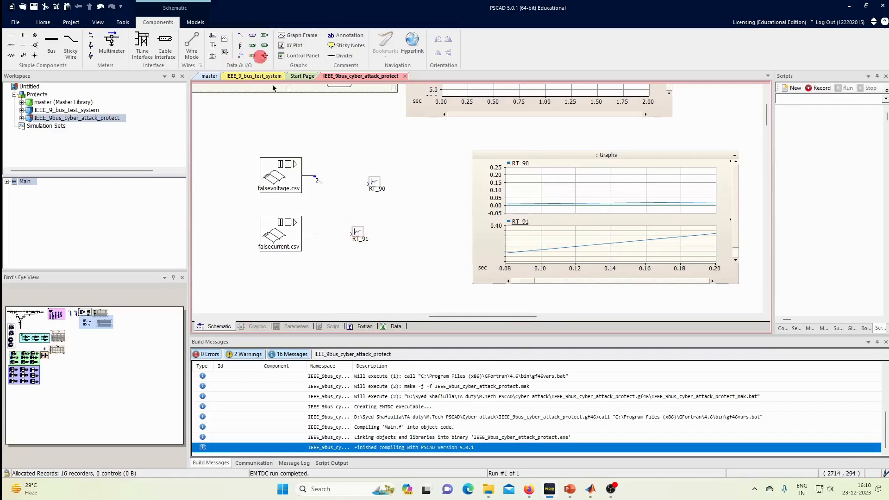
pyautogui.doubleClick(318, 240)
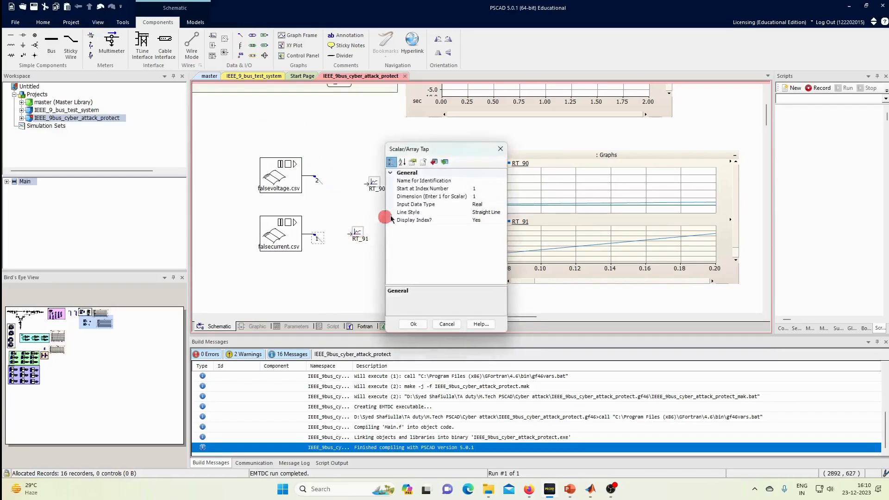
pyautogui.click(480, 189)
pyautogui.write('2')
pyautogui.press('Return')
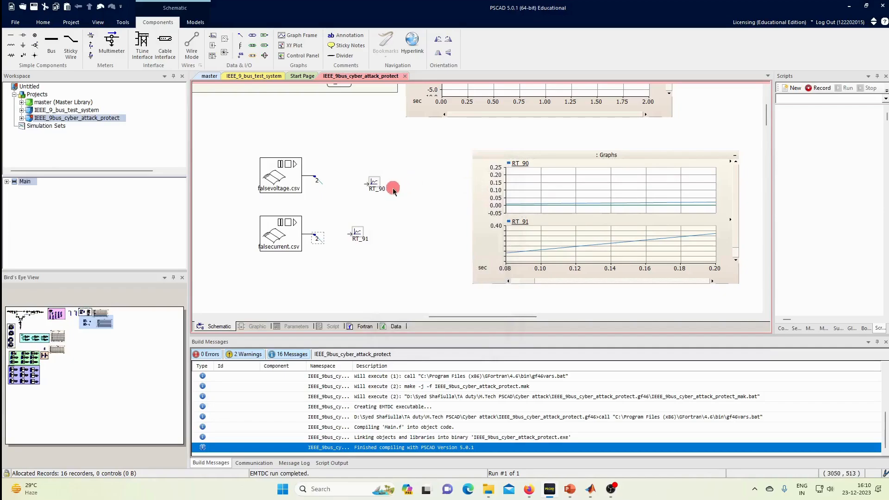
# Step: Connect both output channels to their array taps and rerun the simulation
pyautogui.moveTo(379, 189); pyautogui.dragTo(338, 183)
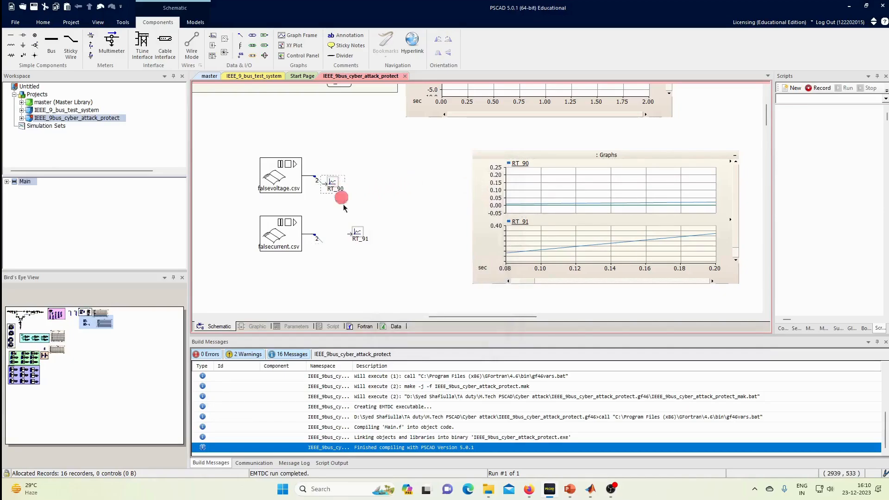
pyautogui.moveTo(358, 234); pyautogui.dragTo(334, 244)
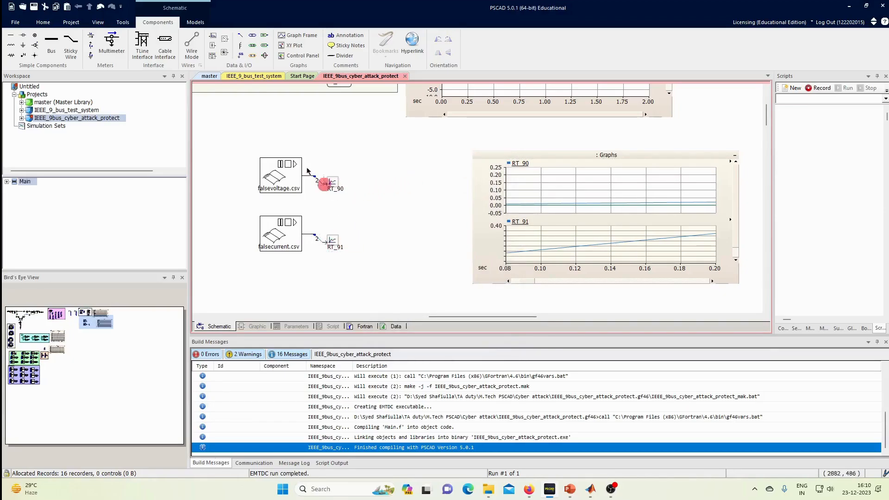
pyautogui.click(43, 22)
pyautogui.click(133, 40)
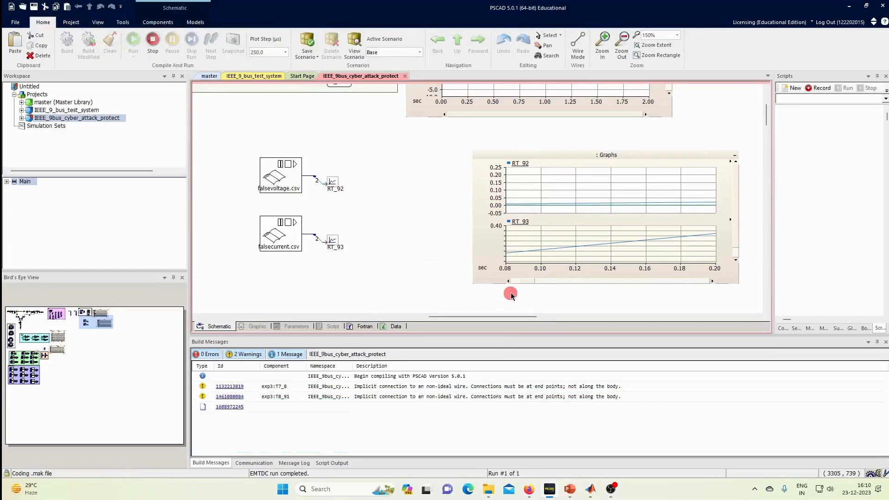
# Step: Fit both File Reader graphs to their full data range and enlarge their graph frame
pyautogui.click(555, 180)
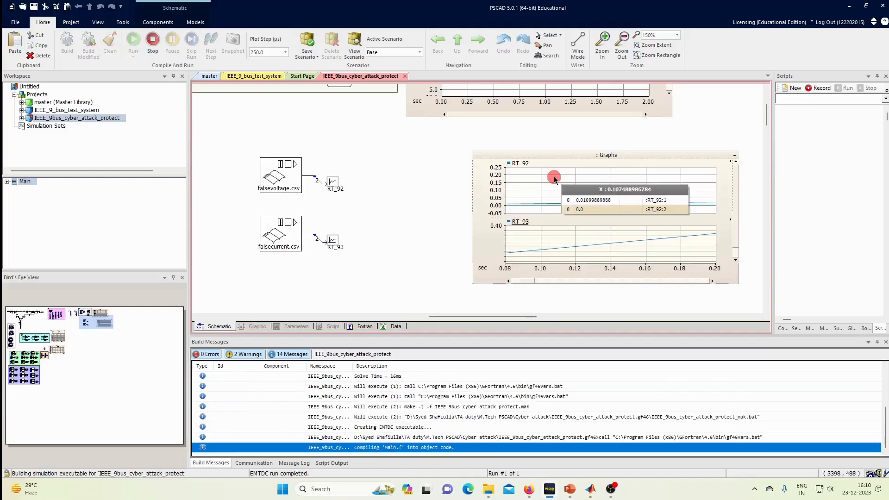
pyautogui.click(654, 213)
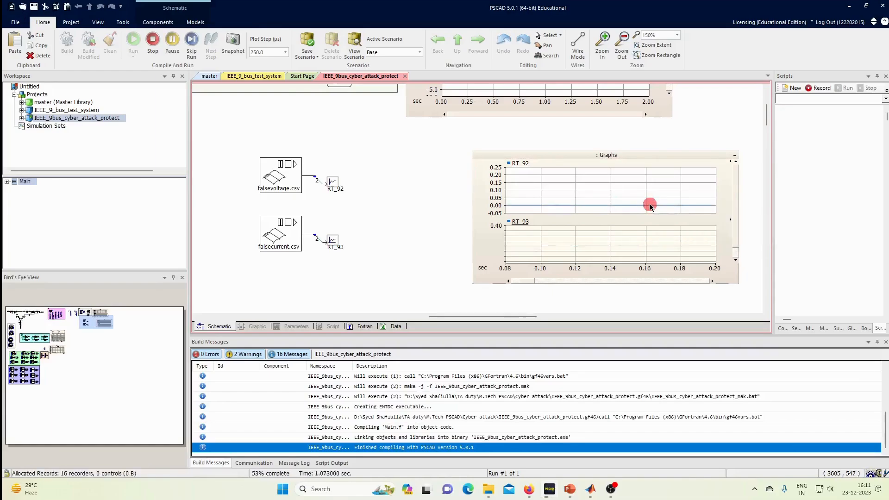
pyautogui.click(647, 202)
pyautogui.click(636, 244)
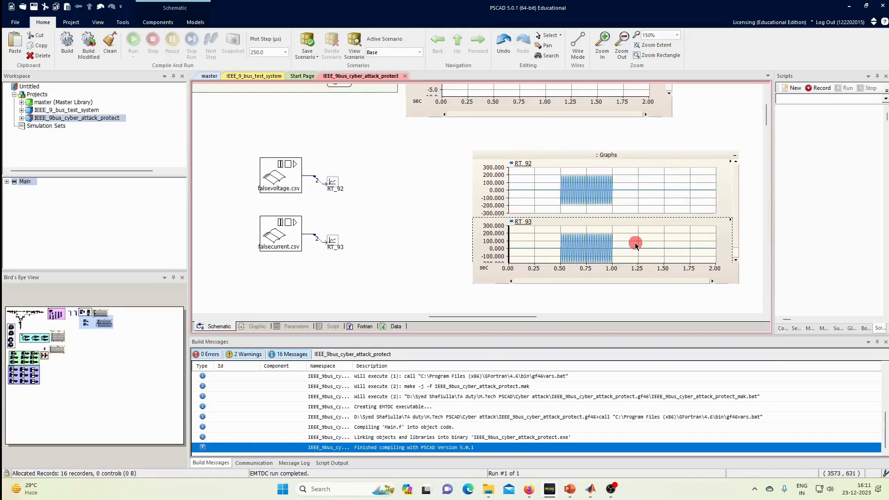
pyautogui.moveTo(735, 281); pyautogui.dragTo(747, 301)
pyautogui.click(615, 194)
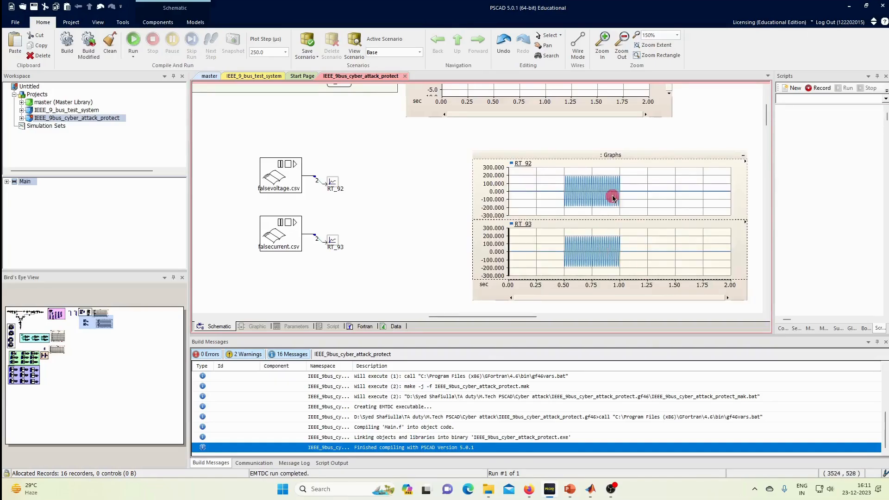
# Step: Open the CSMF page of the master library to find the summing junction blocks
pyautogui.moveTo(456, 318); pyautogui.dragTo(416, 318)
pyautogui.scroll(3, 485, 250)
pyautogui.scroll(-1, 528, 254)
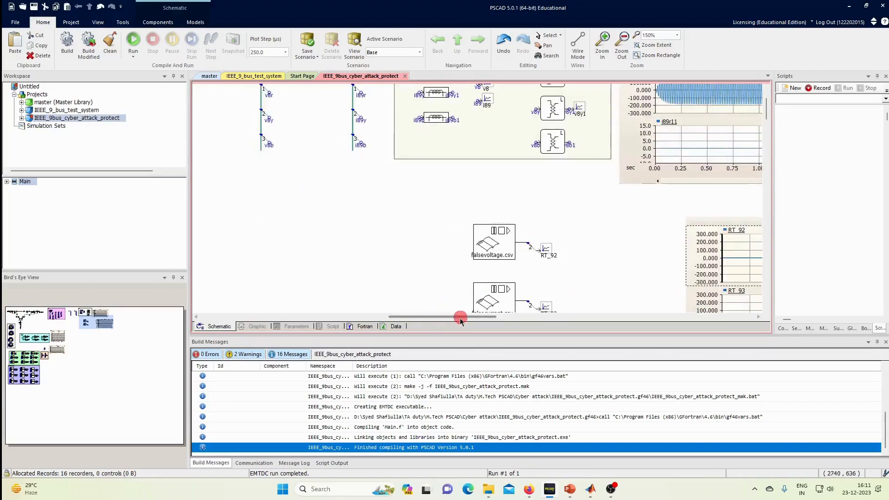
pyautogui.moveTo(456, 317); pyautogui.dragTo(433, 319)
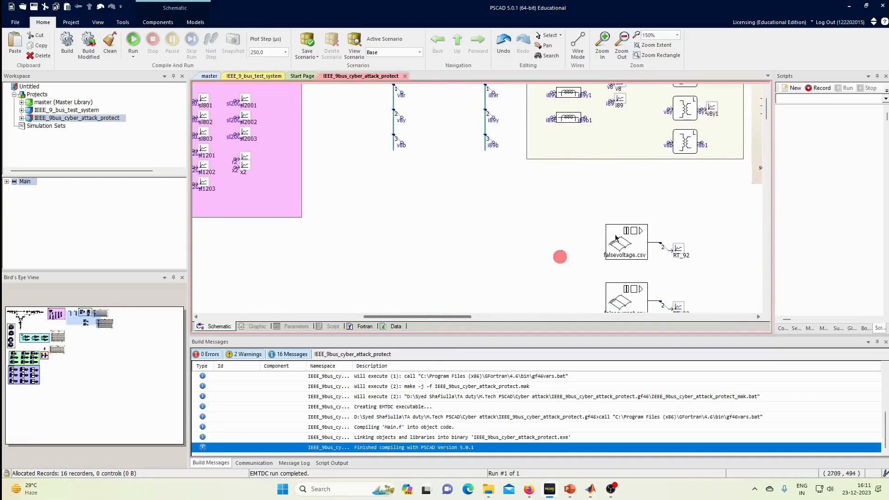
pyautogui.scroll(3, 628, 225)
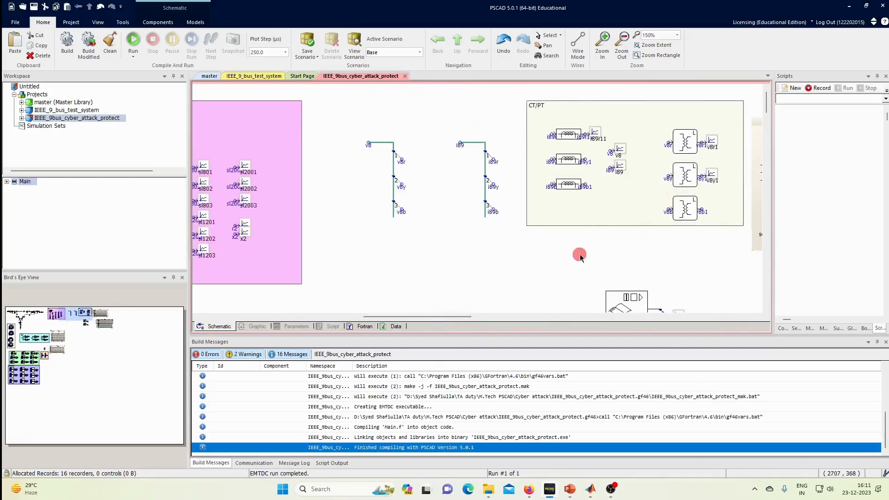
pyautogui.scroll(-3, 579, 254)
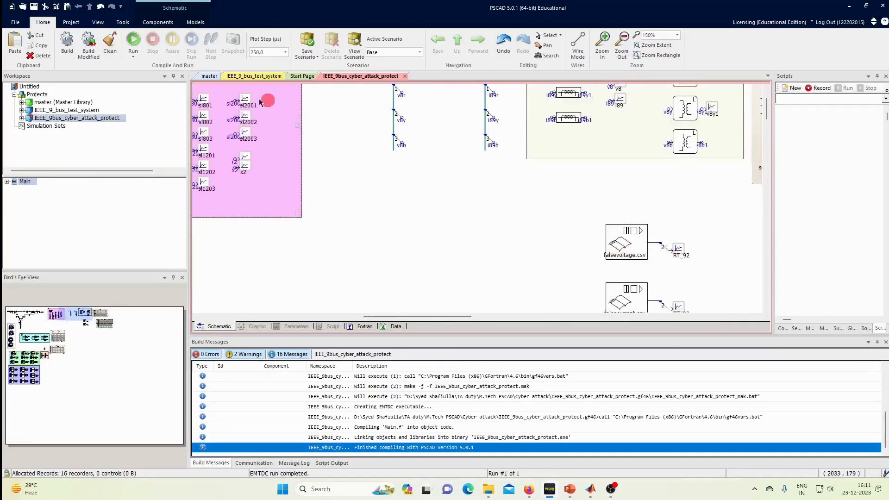
pyautogui.click(207, 77)
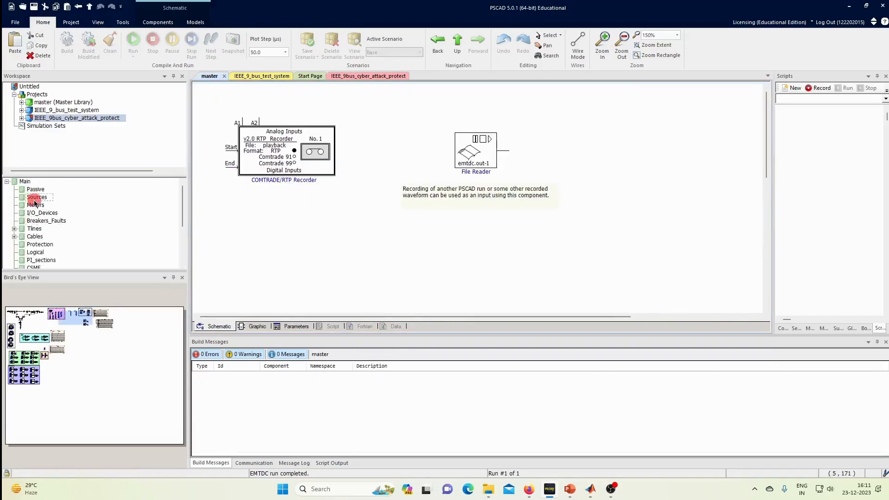
pyautogui.click(41, 245)
pyautogui.click(37, 260)
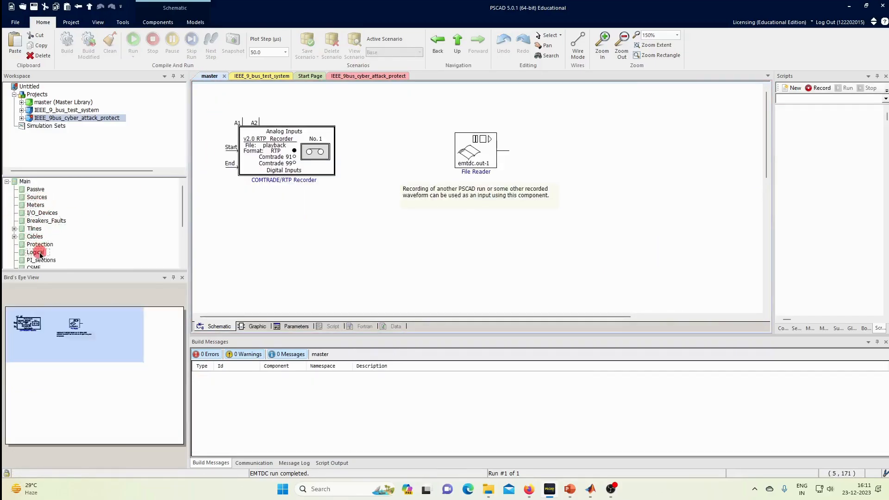
pyautogui.click(35, 264)
# Step: Copy the adding summing junction from the library and paste two of them below the v8 and i89 phase taps
pyautogui.click(228, 153)
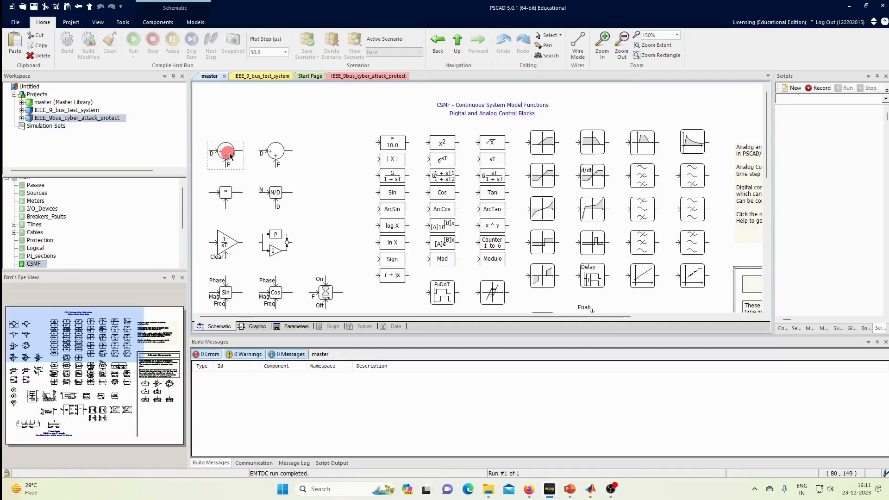
pyautogui.click(273, 154)
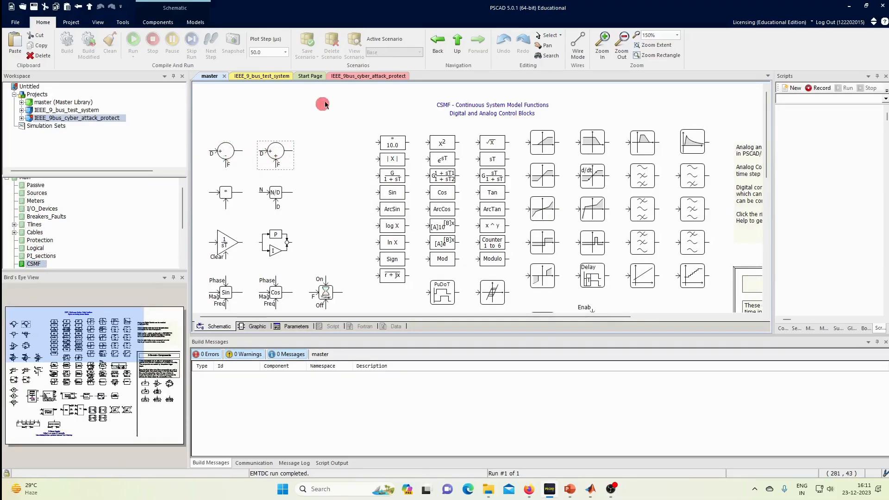
pyautogui.click(363, 76)
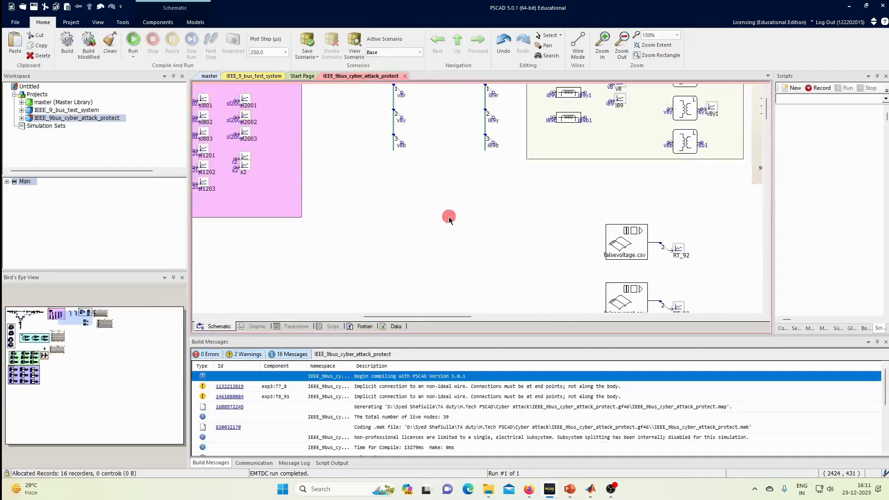
pyautogui.hotkey('ctrl', 'v')
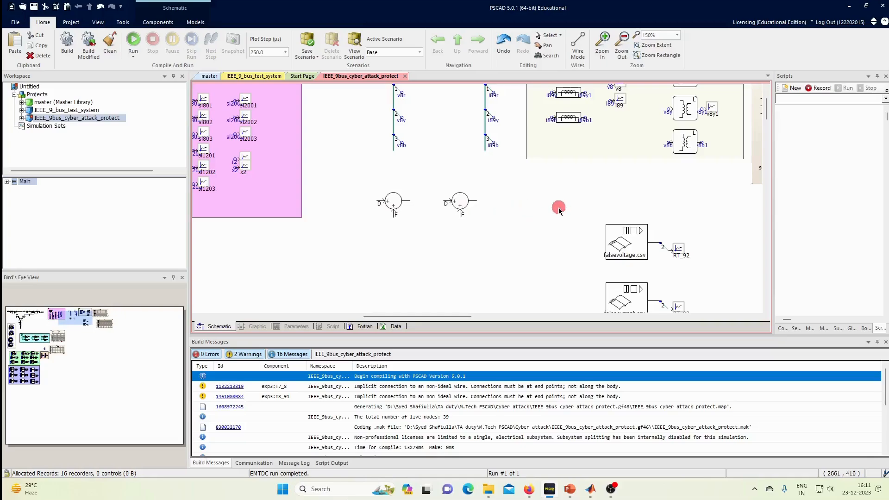
# Step: Move the falsevoltage.csv output channel aside and attach a named data signal label to that reader's tap
pyautogui.click(156, 24)
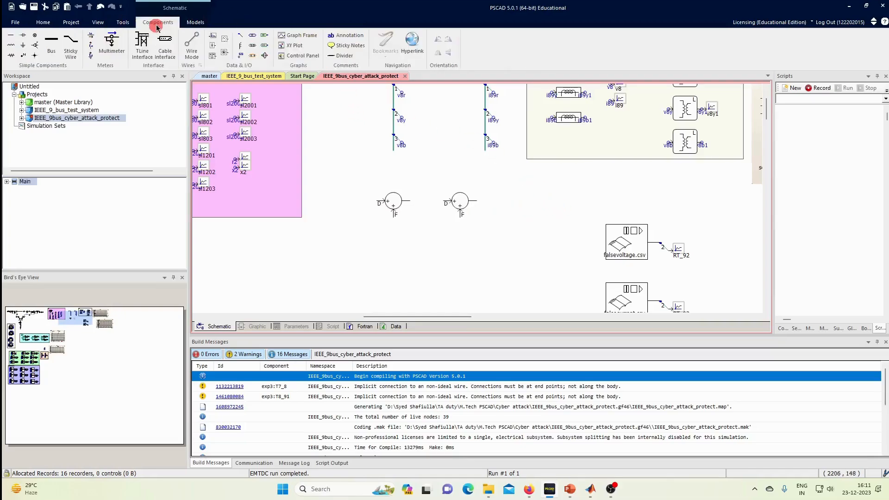
pyautogui.click(685, 254)
pyautogui.moveTo(685, 256); pyautogui.dragTo(709, 255)
pyautogui.moveTo(242, 59); pyautogui.dragTo(658, 264)
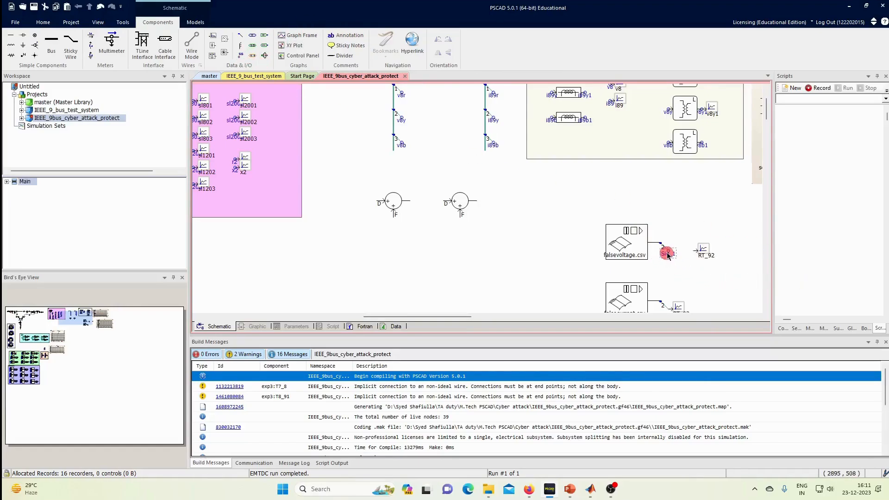
pyautogui.doubleClick(668, 254)
pyautogui.click(473, 183)
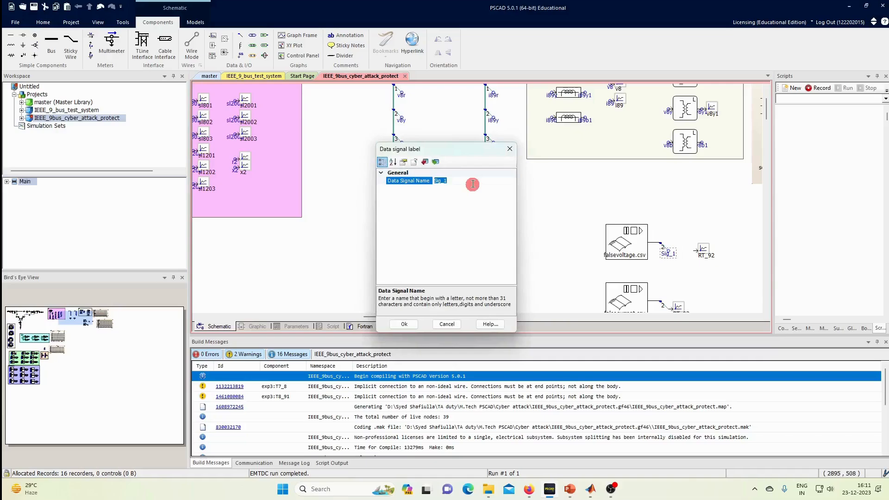
pyautogui.press('Return')
# Step: Return the falsevoltage.csv output channel to its label and replace the falsecurrent.csv channel at the tap with a data signal label
pyautogui.moveTo(705, 251)
pyautogui.mouseDown()
pyautogui.moveTo(685, 251)
pyautogui.moveTo(700, 235)
pyautogui.mouseUp()
pyautogui.scroll(-3, 685, 251)
pyautogui.click(683, 243)
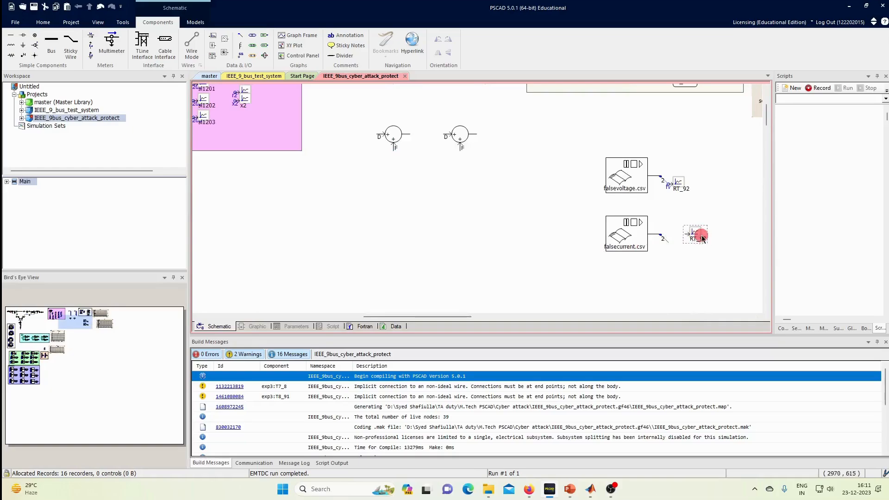
pyautogui.click(242, 55)
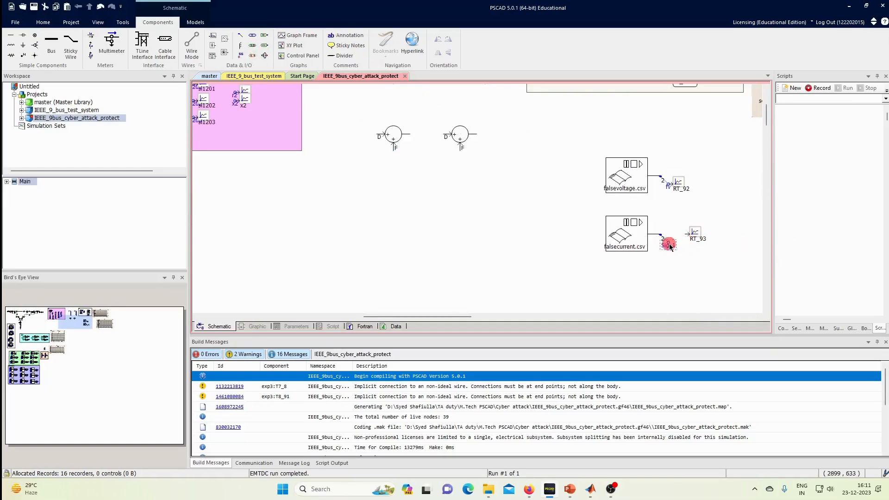
# Step: Name the falsecurrent.csv reader's data signal label fi and reattach the output channel to it
pyautogui.doubleClick(669, 246)
pyautogui.click(465, 184)
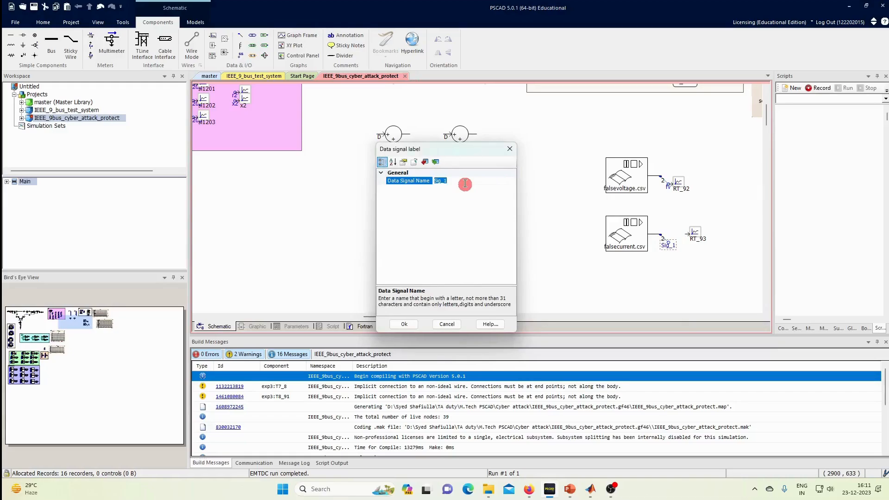
pyautogui.write('fi')
pyautogui.press('Return')
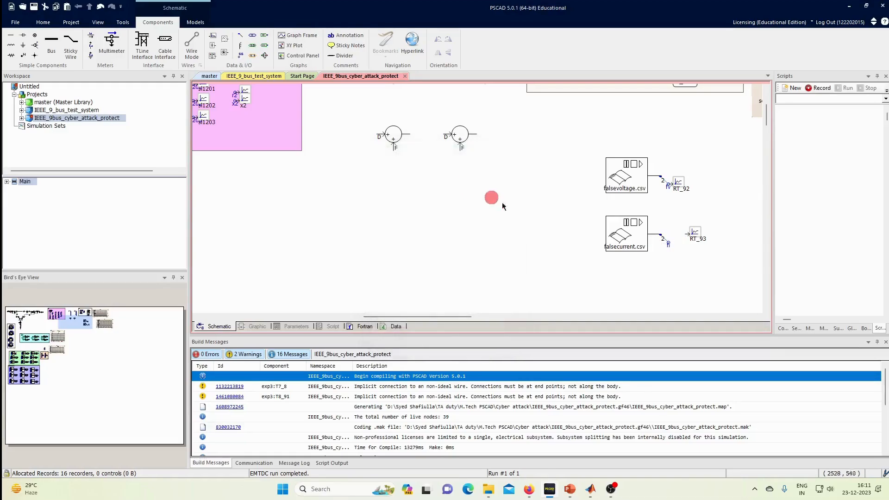
pyautogui.moveTo(700, 237); pyautogui.dragTo(683, 245)
pyautogui.click(632, 254)
pyautogui.scroll(3, 364, 184)
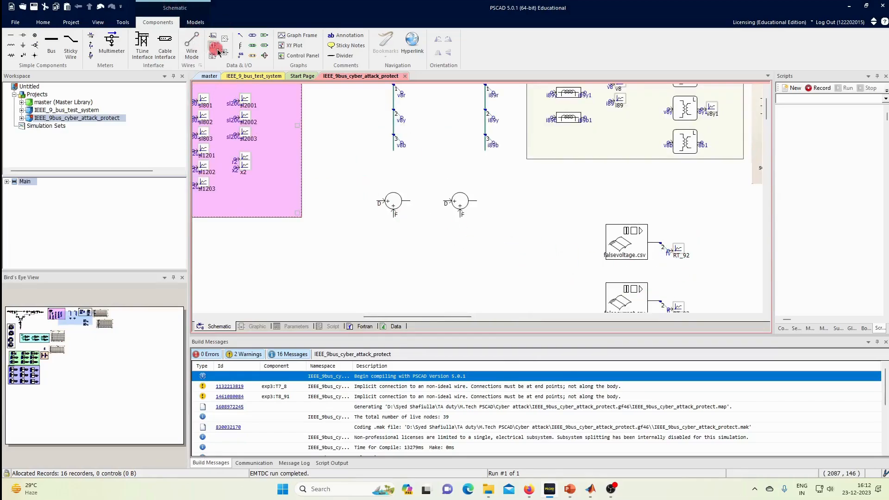
# Step: Attach a data signal label named fv to the F input of the first summing junction, below the v8 taps
pyautogui.click(239, 56)
pyautogui.click(394, 219)
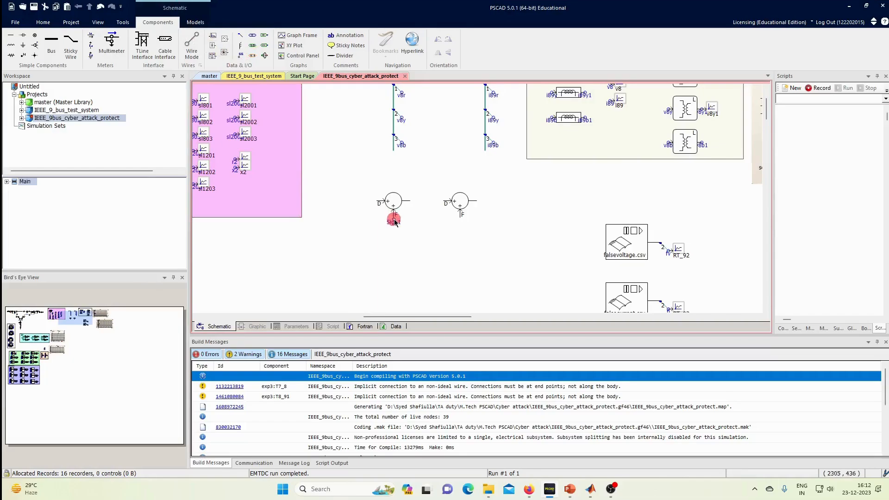
pyautogui.doubleClick(395, 222)
pyautogui.click(475, 182)
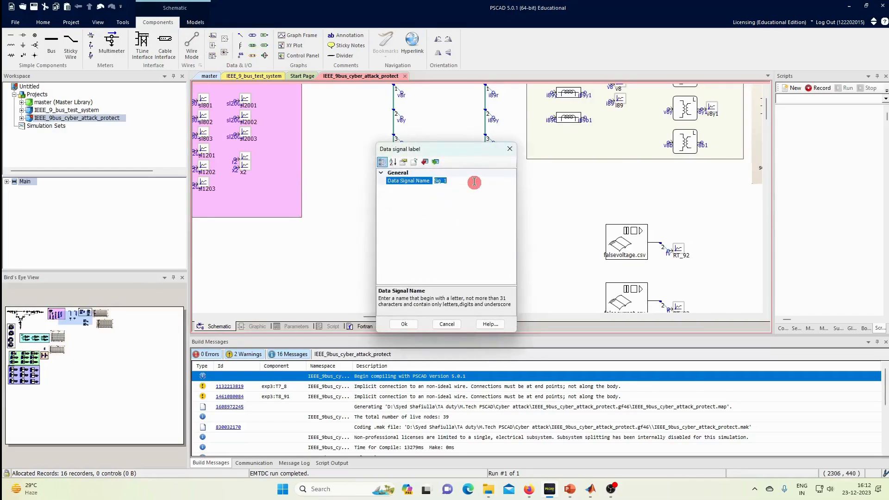
pyautogui.write('fv')
pyautogui.press('Return')
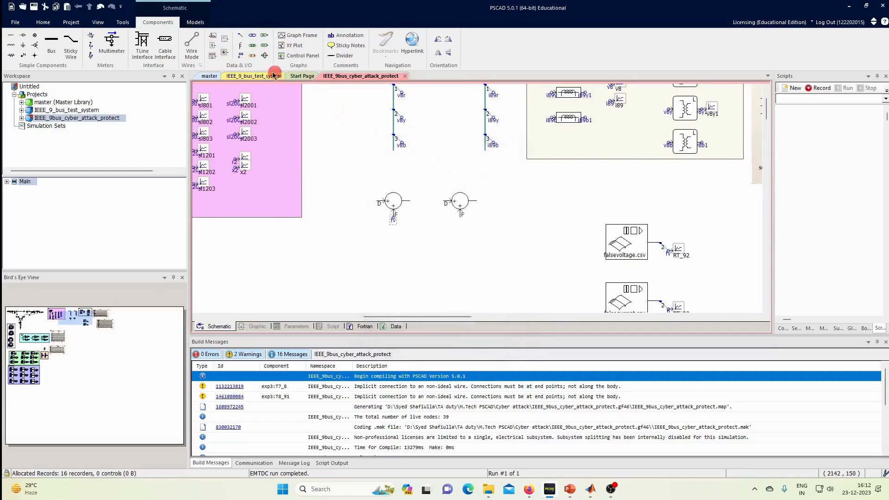
# Step: Attach a data signal label named fi to the F input of the second summing junction
pyautogui.click(242, 56)
pyautogui.click(463, 218)
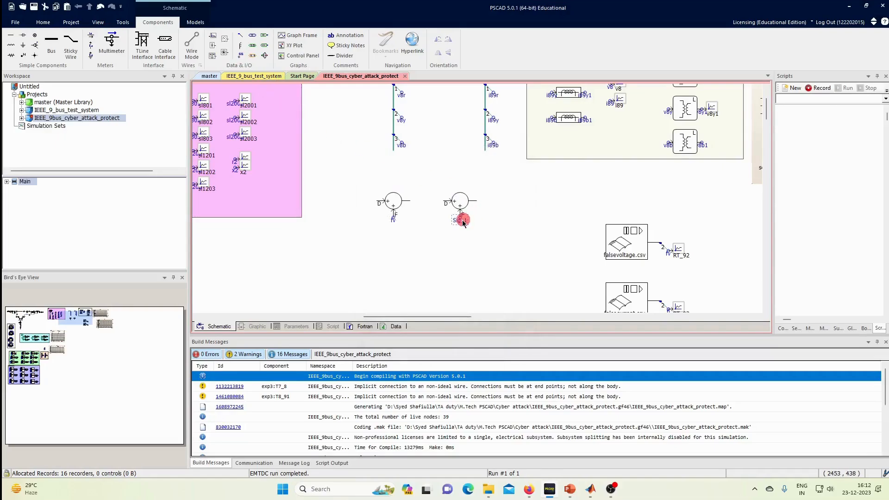
pyautogui.doubleClick(462, 223)
pyautogui.click(464, 181)
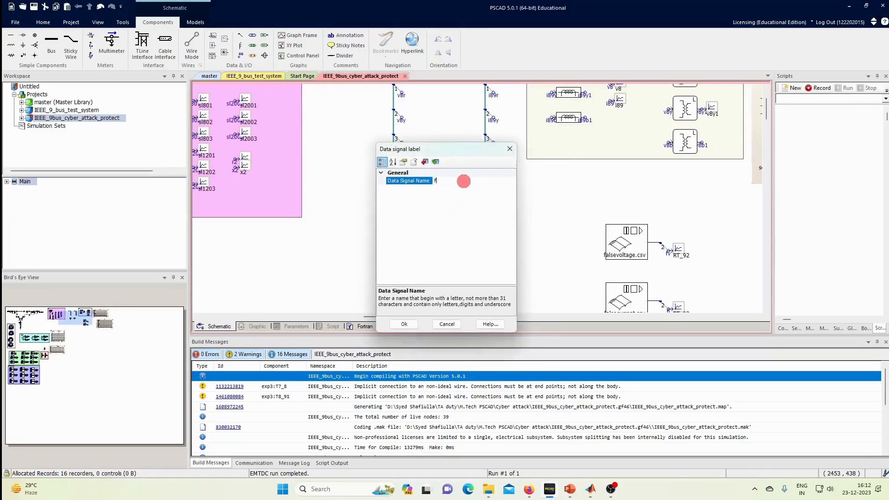
pyautogui.press('Return')
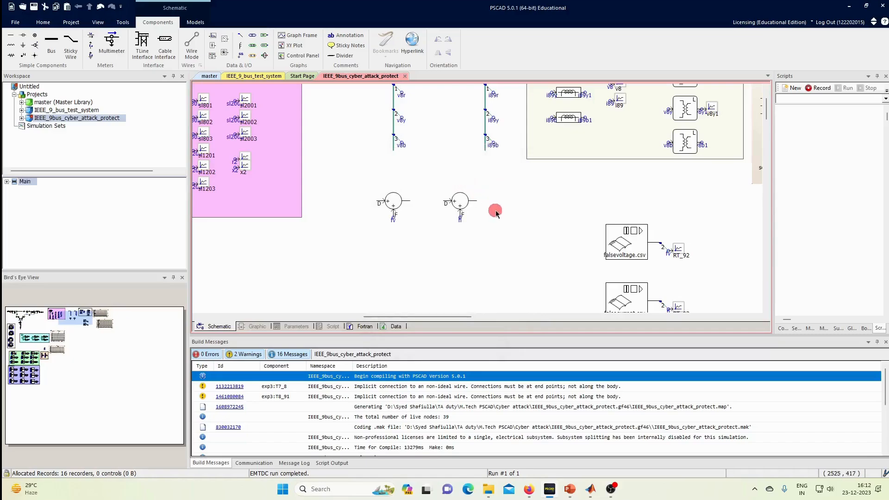
pyautogui.scroll(2, 509, 218)
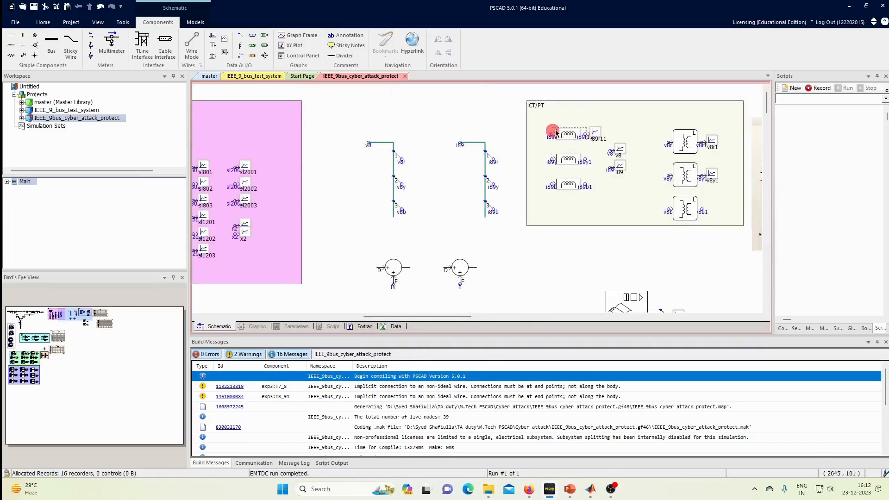
# Step: Move the i89r label from the top CT's input to the D input of the summing junction fed by fv
pyautogui.moveTo(549, 137); pyautogui.dragTo(373, 269)
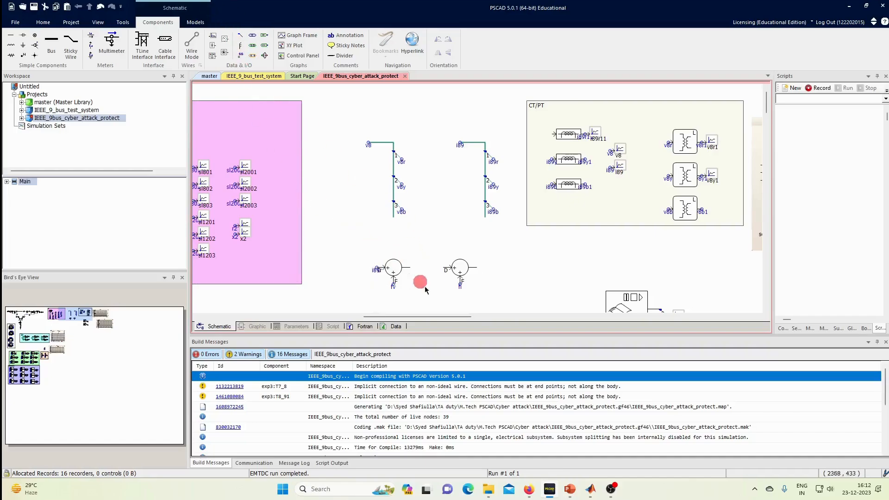
pyautogui.click(377, 272)
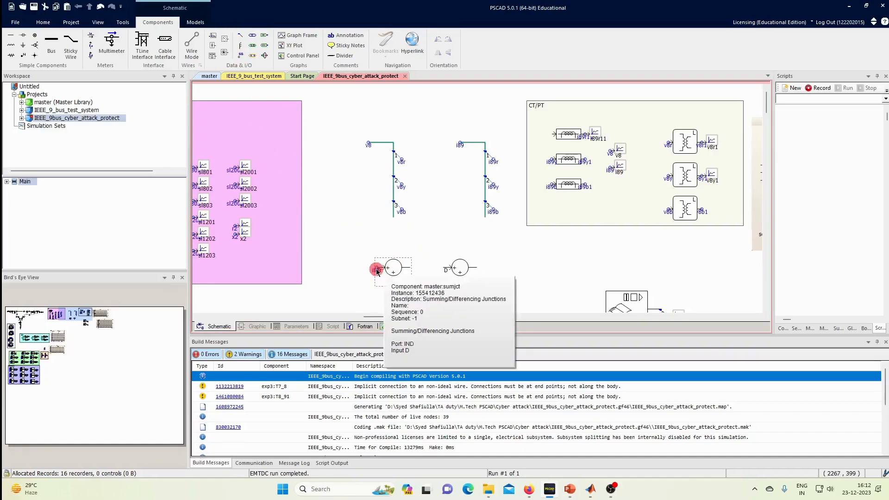
pyautogui.click(417, 238)
# Step: Label that summing junction's output i89r1 and put the same signal label on the top CT's input
pyautogui.click(241, 59)
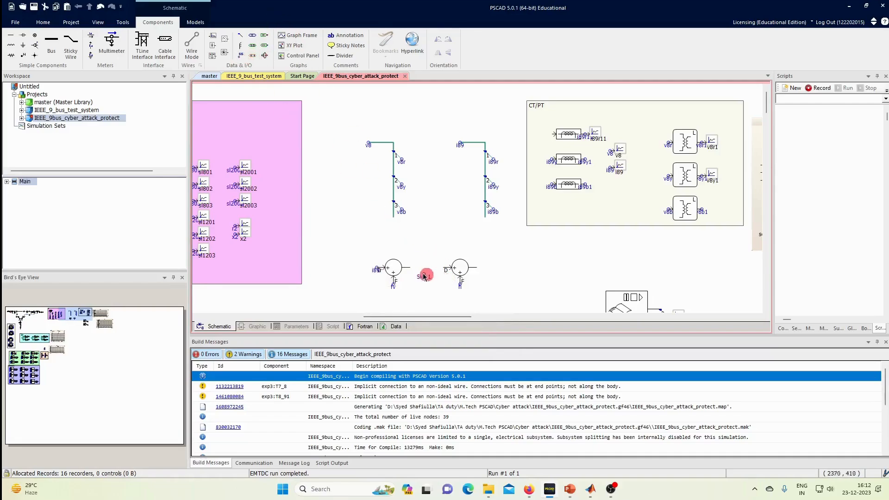
pyautogui.click(407, 272)
pyautogui.doubleClick(413, 272)
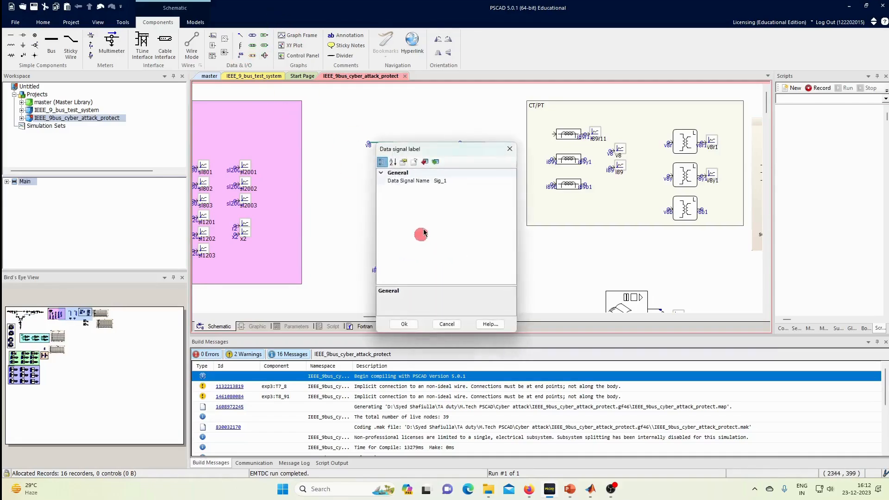
pyautogui.click(461, 184)
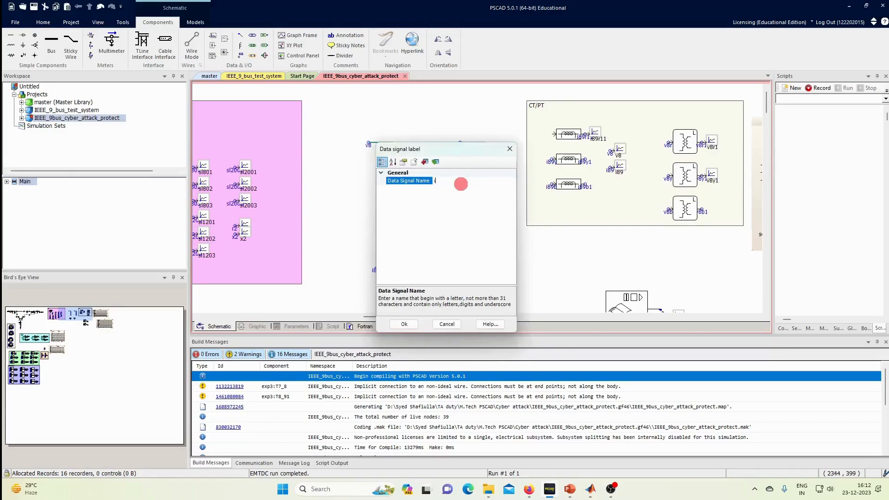
pyautogui.press('Return')
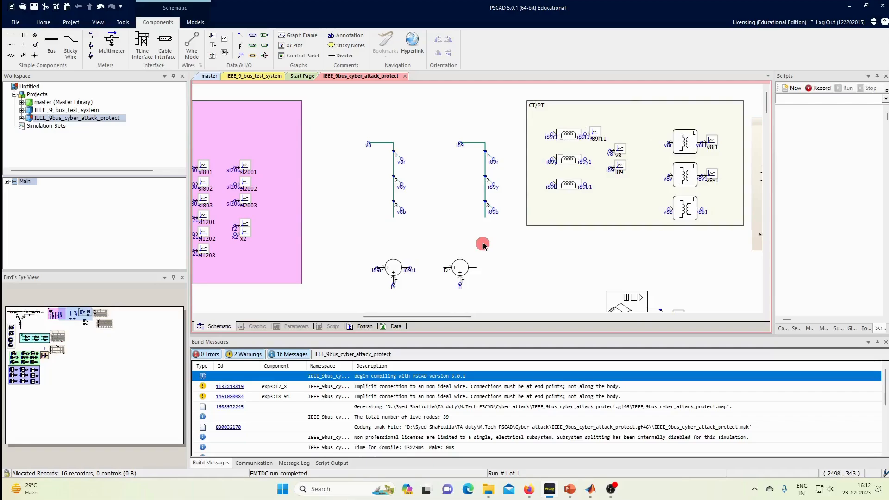
# Step: Move the i89r and i89r1 labels to the input and output of the fi summing junction, restoring the fv junction to its place
pyautogui.click(553, 138)
pyautogui.click(487, 284)
pyautogui.moveTo(374, 277); pyautogui.dragTo(485, 272)
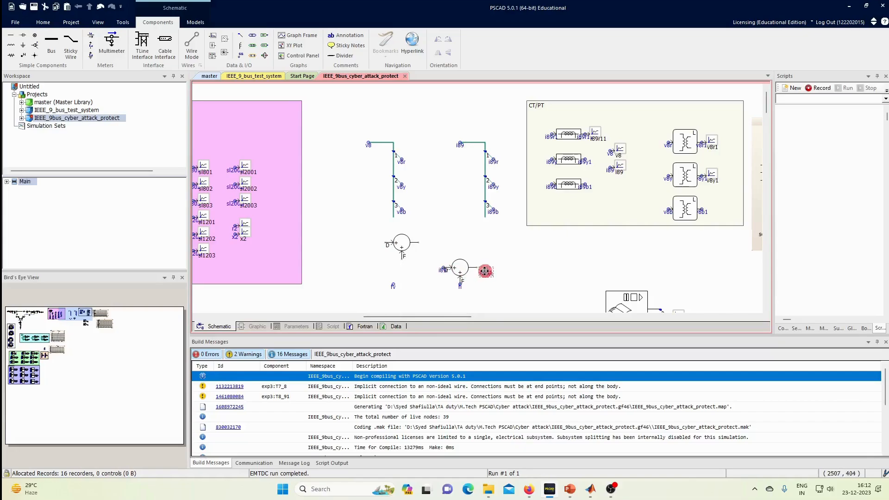
pyautogui.moveTo(404, 240); pyautogui.dragTo(395, 264)
pyautogui.click(415, 253)
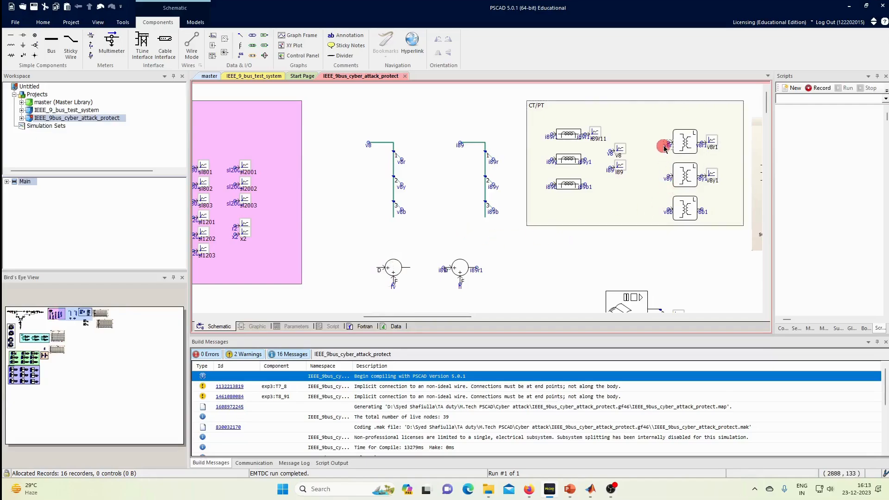
# Step: Move the v8r label from the top PT's input to the fv junction's D input and label that junction's output v8r11
pyautogui.click(384, 269)
pyautogui.click(427, 241)
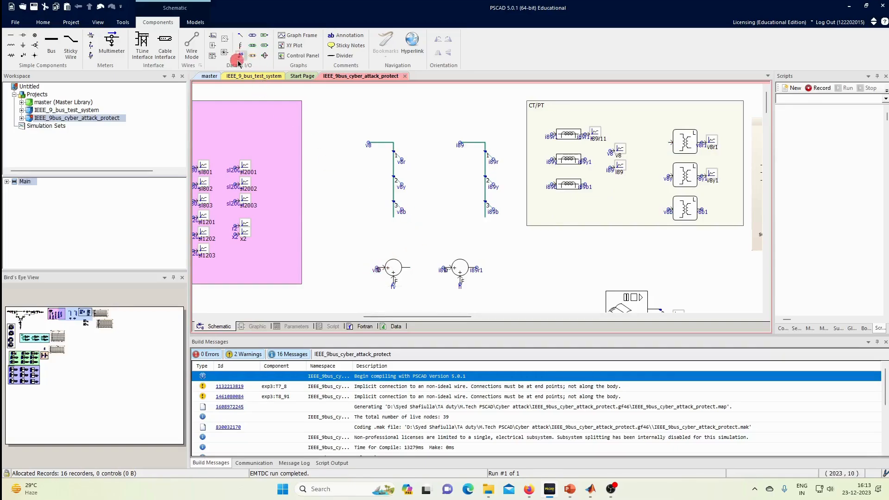
pyautogui.click(410, 286)
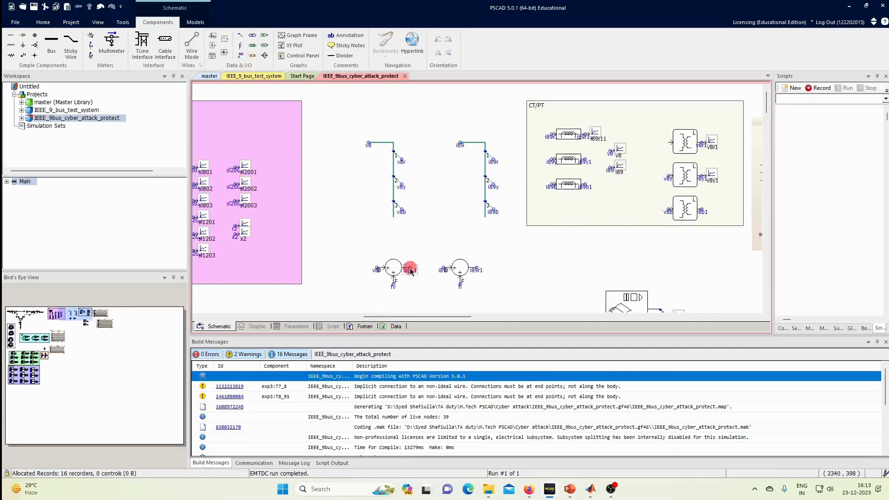
pyautogui.doubleClick(410, 271)
pyautogui.click(465, 182)
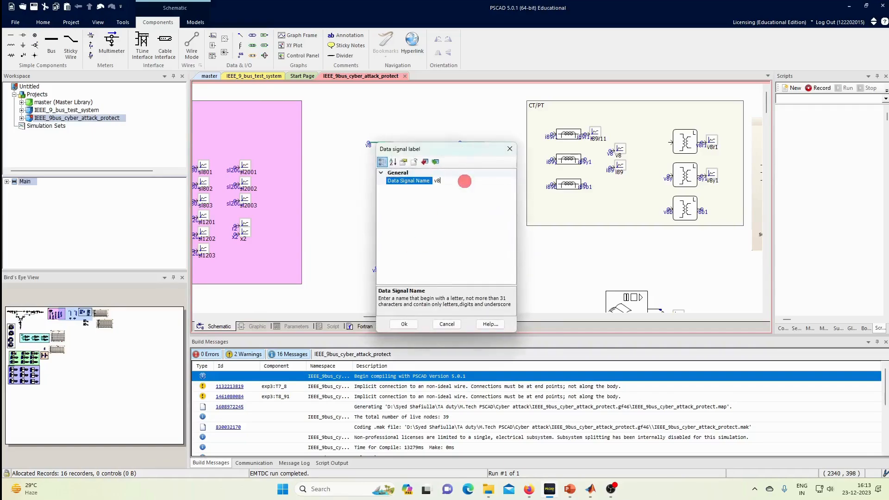
pyautogui.press('Return')
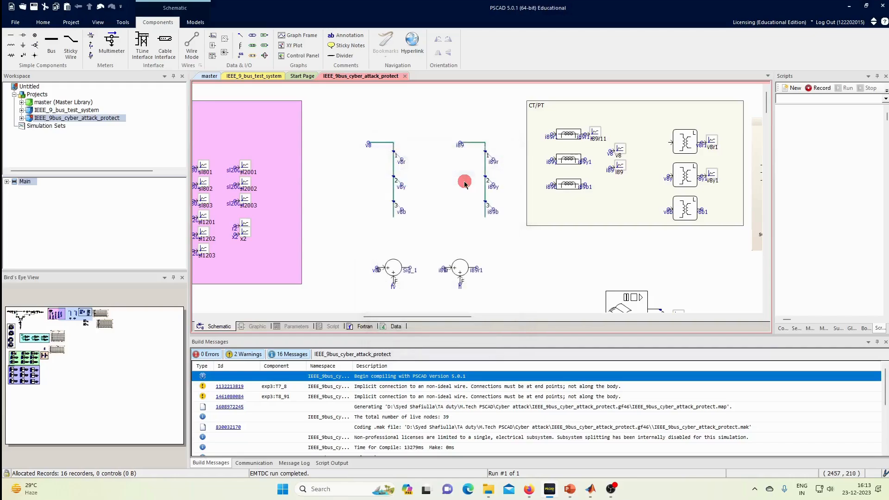
# Step: Copy the v8r11 label from the fv junction's output and attach it to the top PT's input
pyautogui.moveTo(717, 144)
pyautogui.mouseDown()
pyautogui.moveTo(719, 214)
pyautogui.moveTo(700, 145)
pyautogui.moveTo(718, 235)
pyautogui.moveTo(709, 145)
pyautogui.mouseUp()
pyautogui.click(416, 278)
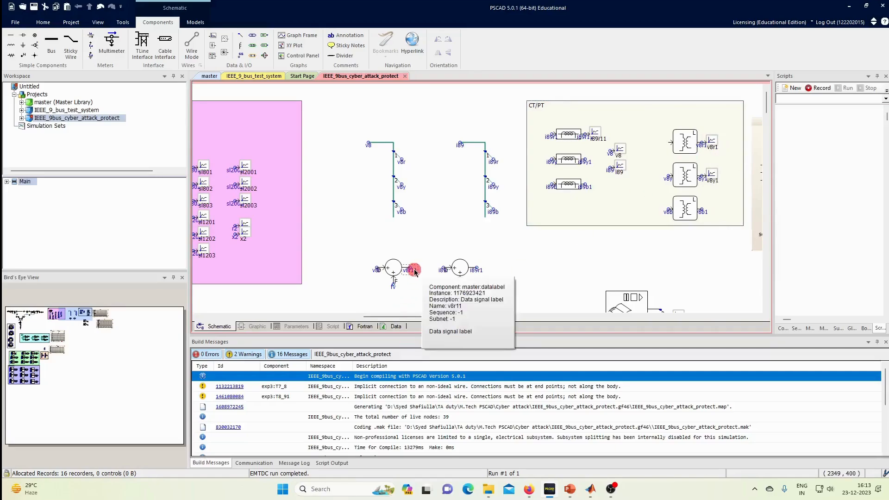
pyautogui.click(667, 144)
pyautogui.click(602, 246)
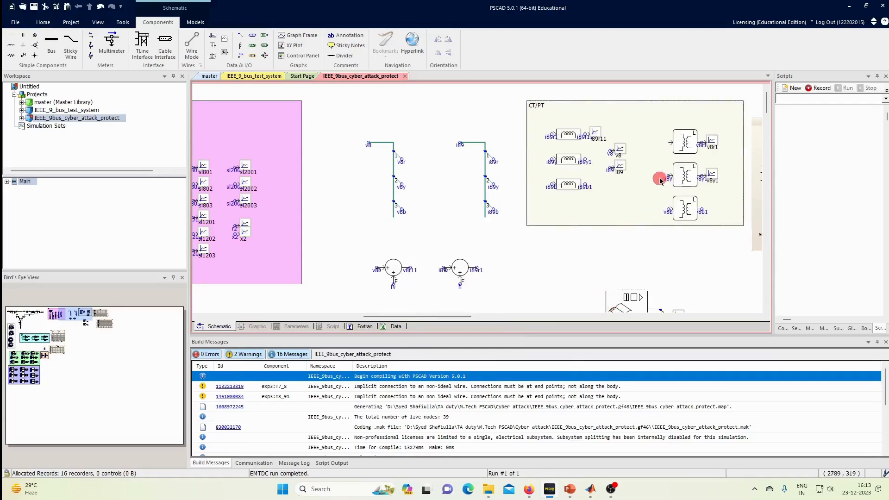
pyautogui.click(668, 142)
pyautogui.click(668, 145)
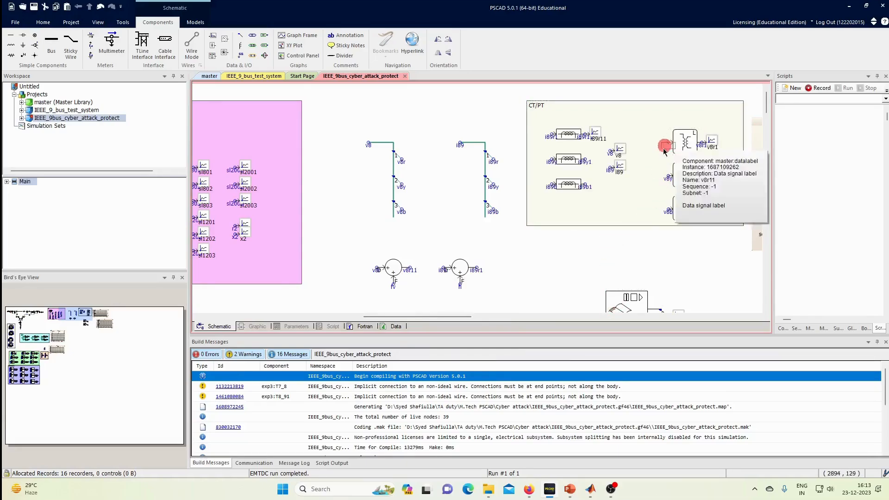
# Step: Review the signal labels on the File Readers, both summing junctions, the phase taps and the CT/PT inputs
pyautogui.scroll(-3, 393, 238)
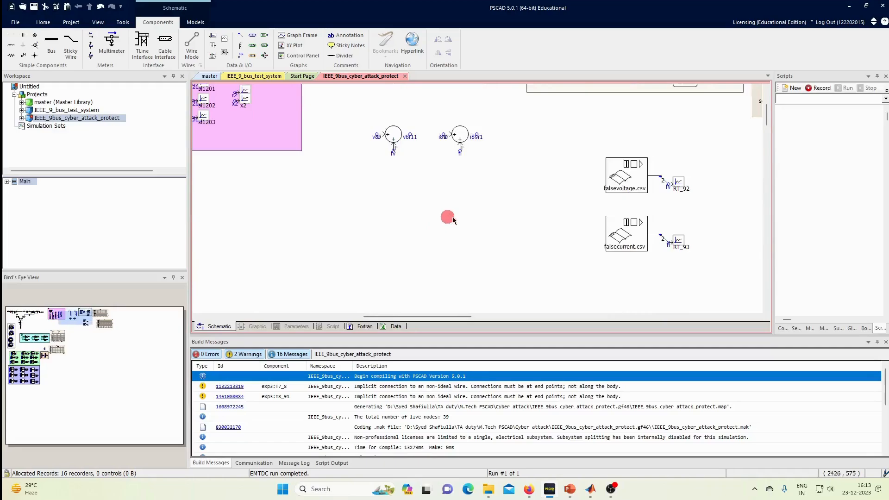
pyautogui.scroll(3, 514, 226)
pyautogui.scroll(-3, 516, 230)
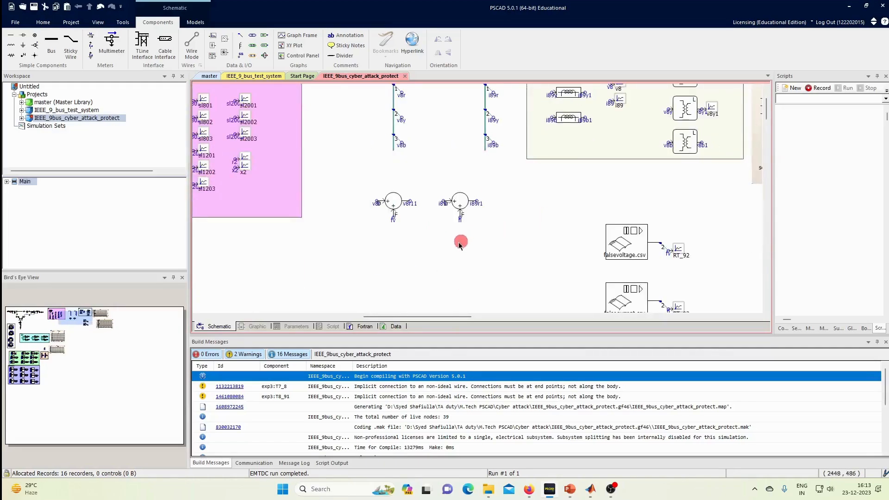
pyautogui.scroll(3, 494, 248)
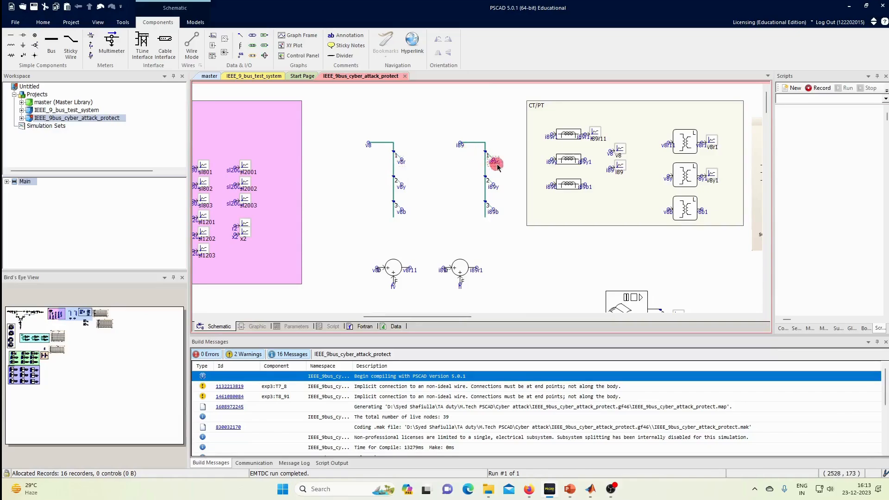
pyautogui.scroll(-2, 556, 271)
pyautogui.scroll(-2, 583, 262)
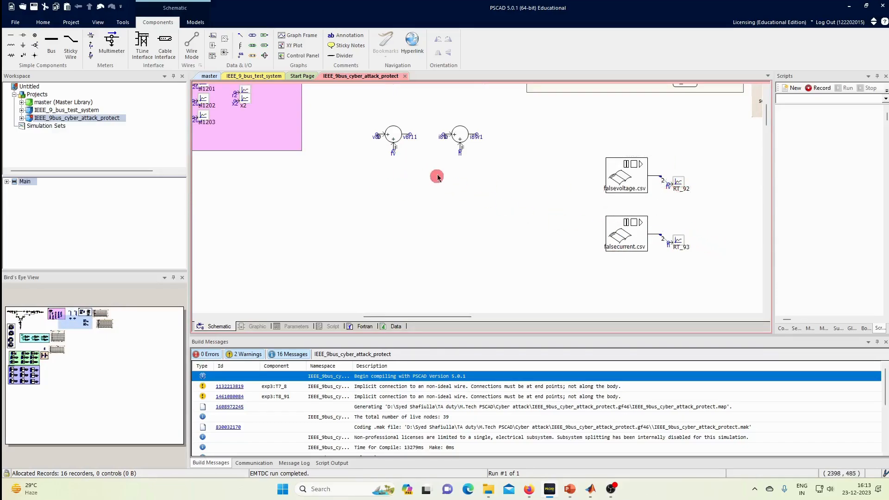
pyautogui.scroll(4, 405, 149)
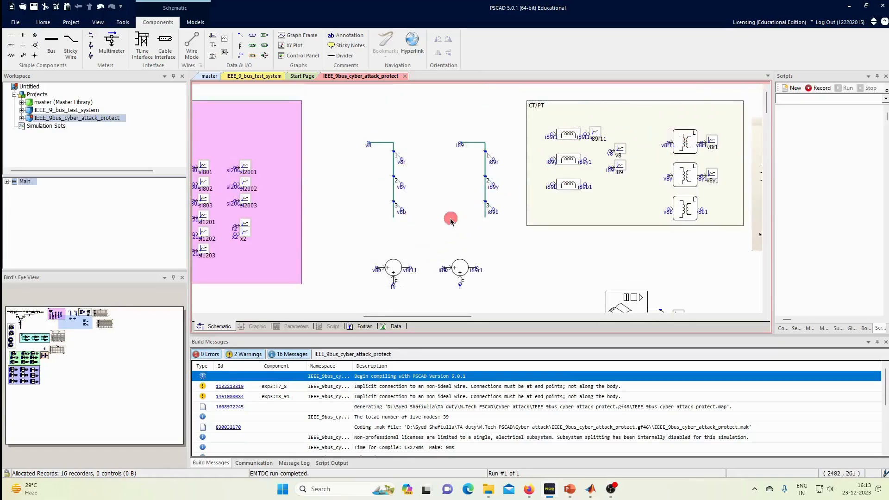
pyautogui.scroll(-2, 450, 221)
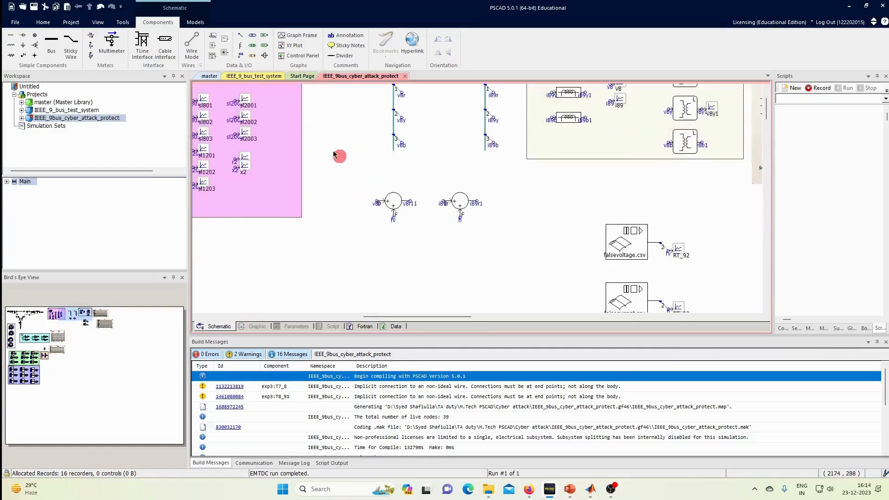
# Step: Run the IEEE_9bus_cyber_attack_protect simulation with the false voltage and current signals connected
pyautogui.click(43, 22)
pyautogui.click(133, 41)
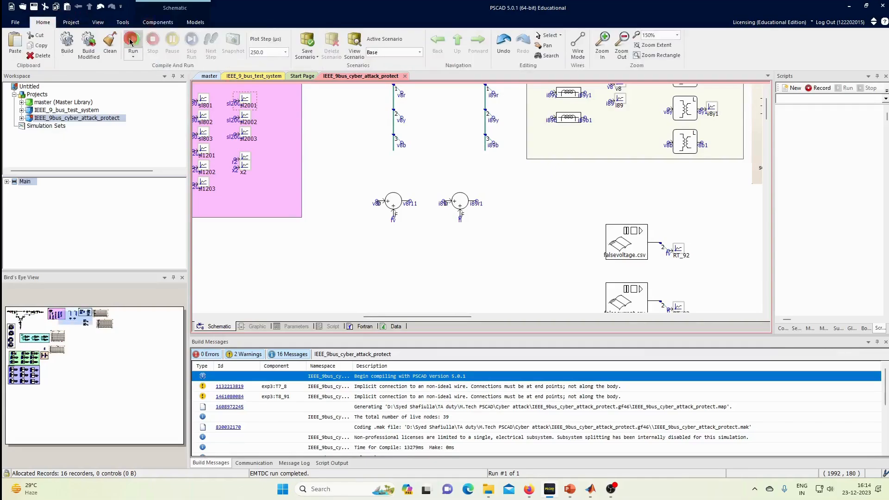
pyautogui.scroll(-8, 481, 190)
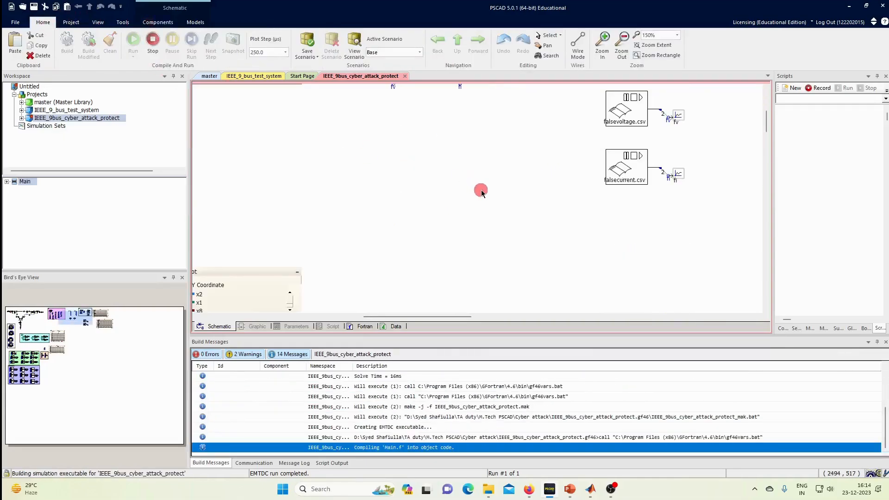
# Step: Examine the XY impedance plot, the Gout and LLout graph, and the v8r1 and i89r11 waveforms from the run
pyautogui.moveTo(413, 316); pyautogui.dragTo(382, 319)
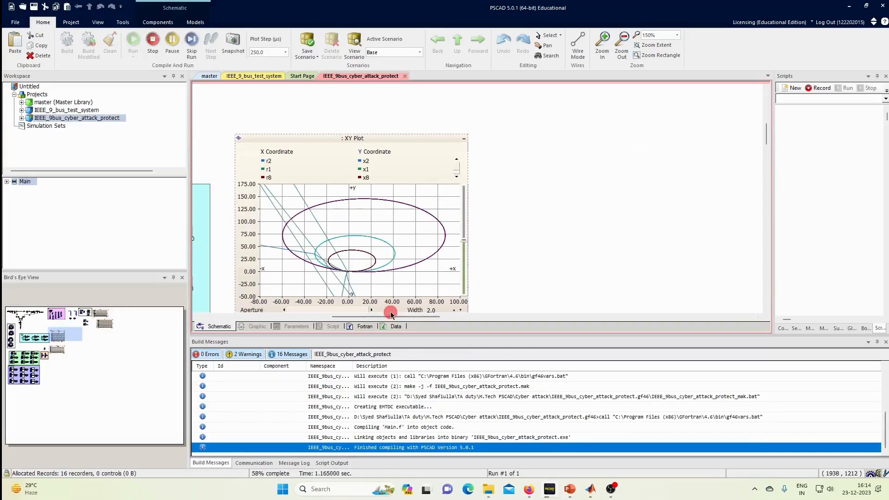
pyautogui.scroll(-5, 531, 247)
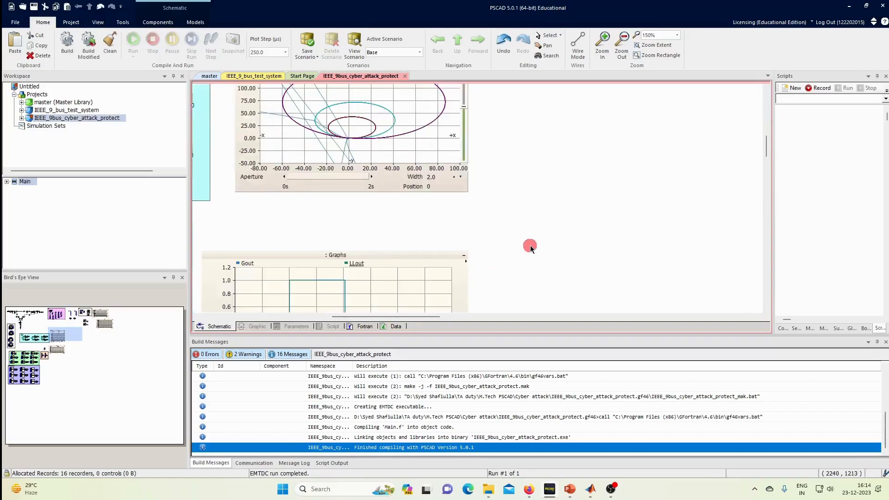
pyautogui.scroll(5, 420, 259)
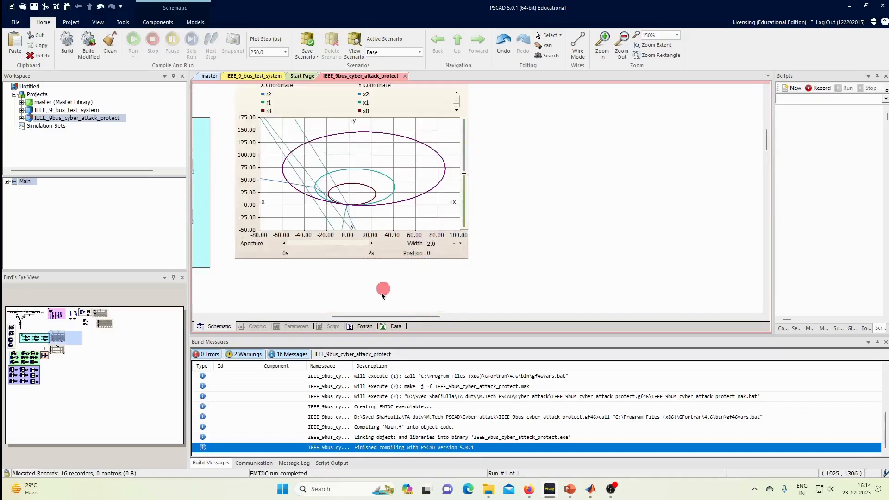
pyautogui.scroll(3, 389, 250)
pyautogui.moveTo(362, 317); pyautogui.dragTo(520, 328)
pyautogui.scroll(1, 603, 259)
pyautogui.scroll(3, 576, 225)
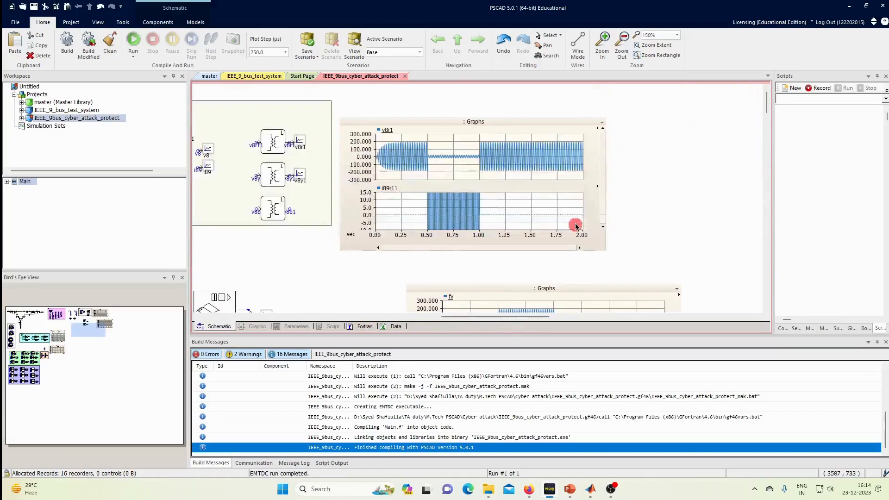
pyautogui.scroll(-1, 546, 238)
pyautogui.scroll(1, 517, 204)
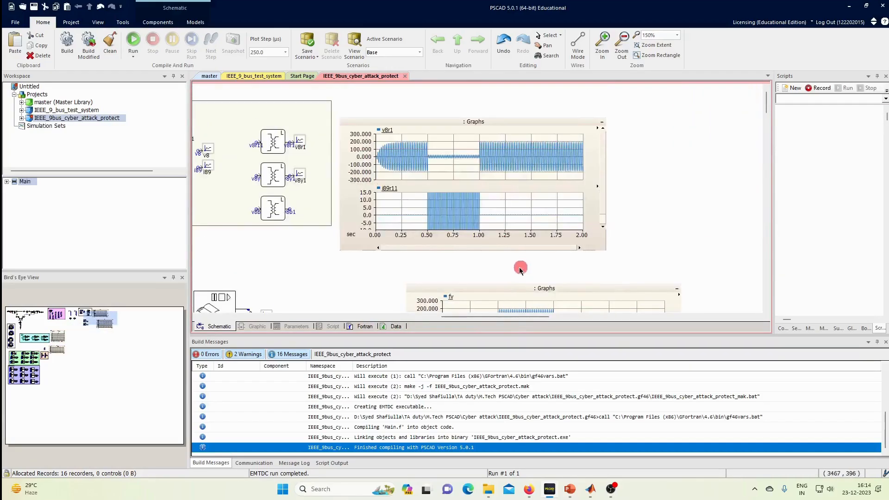
# Step: Fit the i89r11 graph's vertical axis to its full curve and minimize the v8r1/i89r11 graph frame
pyautogui.moveTo(460, 316); pyautogui.dragTo(444, 318)
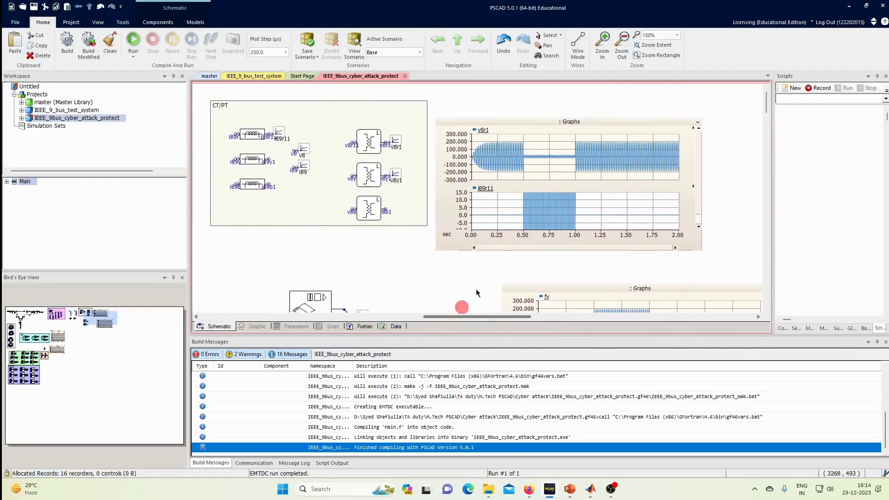
pyautogui.click(561, 158)
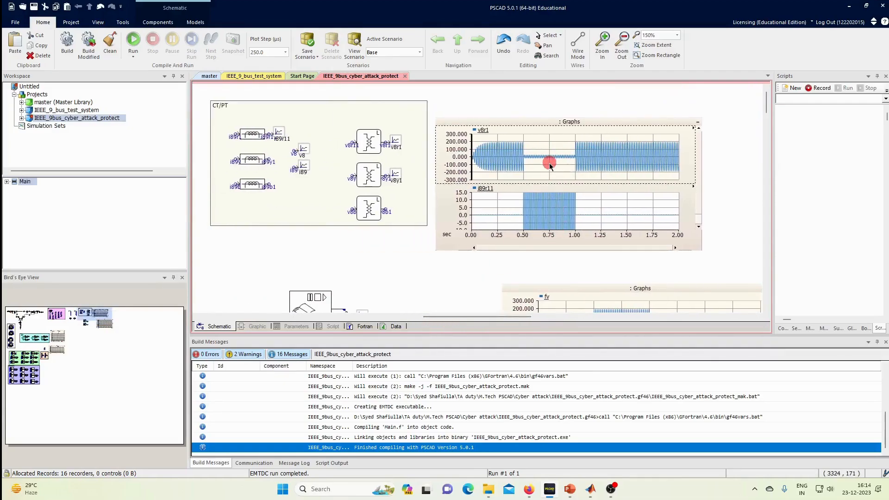
pyautogui.click(551, 166)
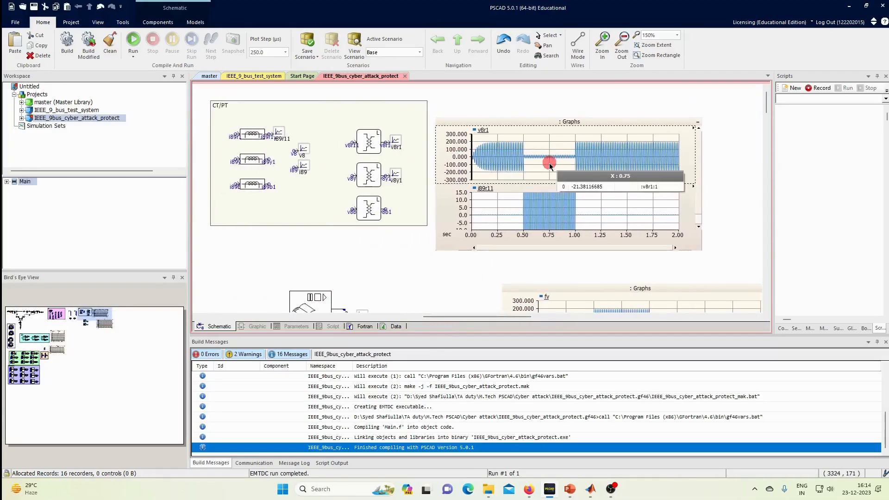
pyautogui.click(549, 208)
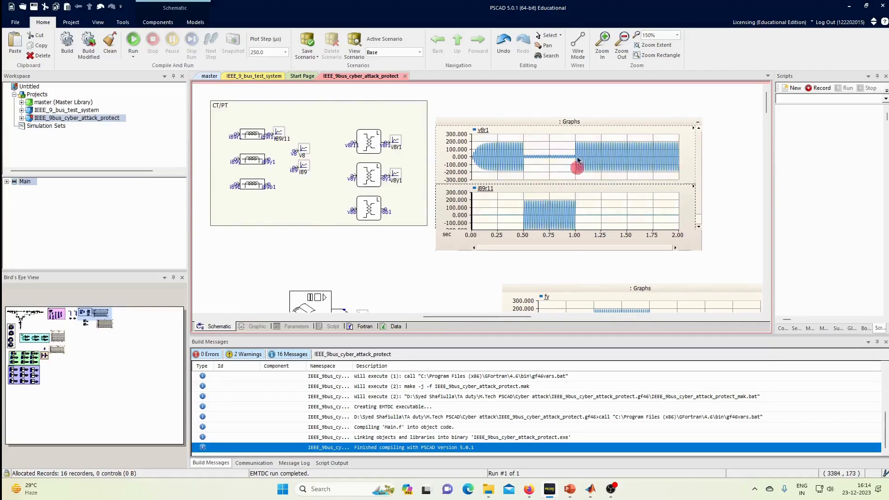
pyautogui.click(701, 125)
# Step: Add an output channel and attach it to the v8 label at the start of the voltage phase tap
pyautogui.moveTo(476, 318); pyautogui.dragTo(429, 320)
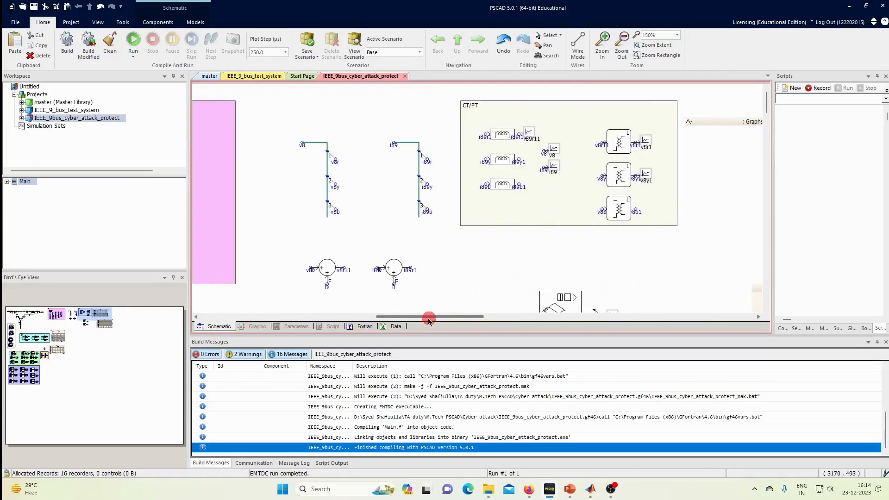
pyautogui.click(123, 22)
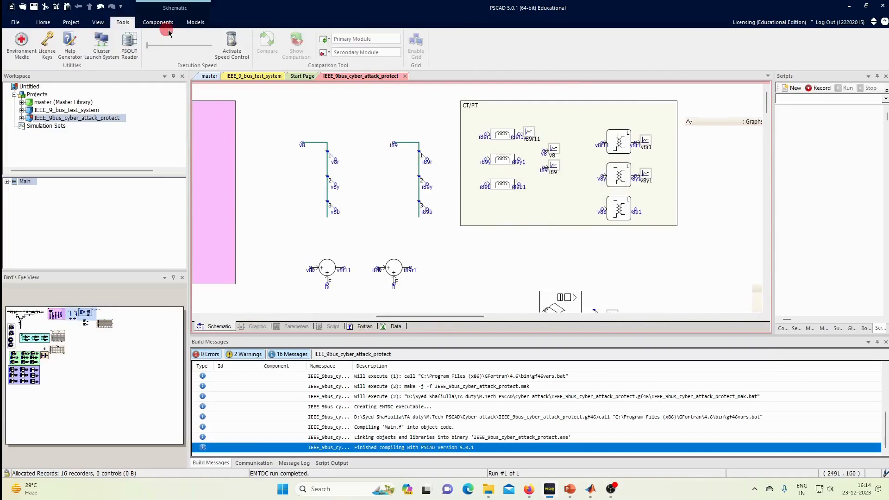
pyautogui.click(155, 24)
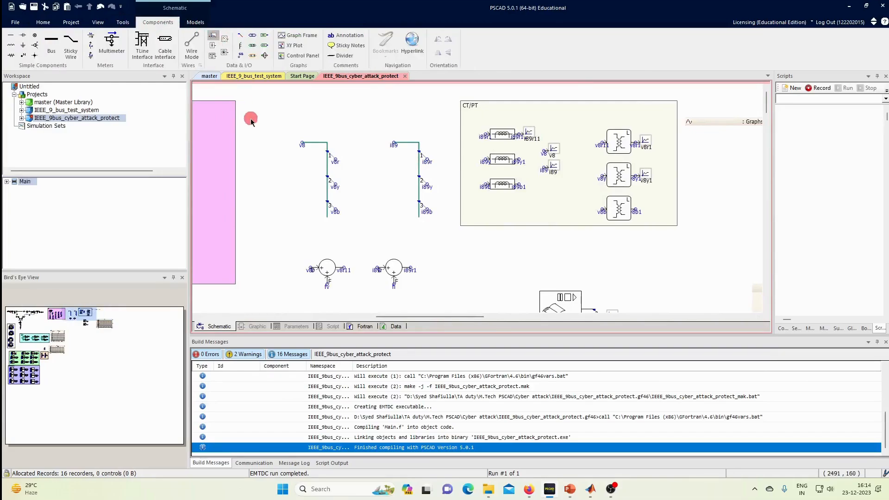
pyautogui.click(268, 144)
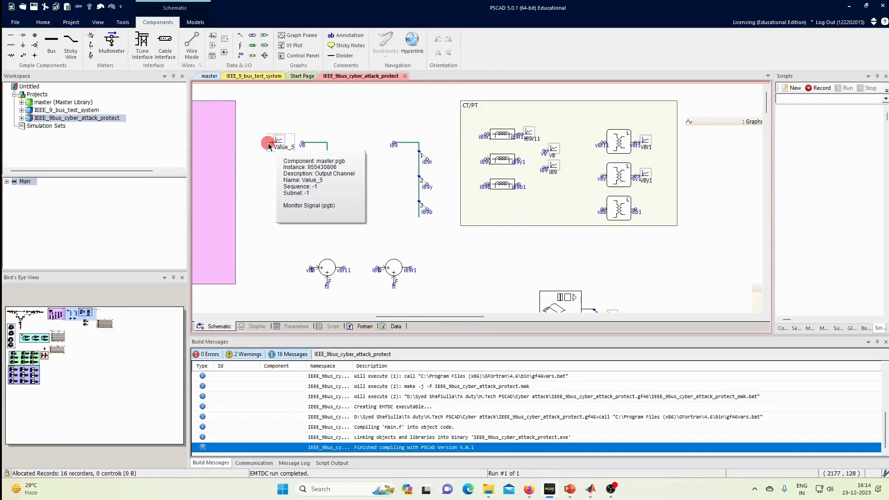
pyautogui.moveTo(270, 146)
pyautogui.mouseDown()
pyautogui.moveTo(255, 140)
pyautogui.moveTo(284, 138)
pyautogui.mouseUp()
# Step: Add a second output channel, mirrored, and attach it to the i89 label of the current phase tap
pyautogui.click(212, 36)
pyautogui.click(369, 132)
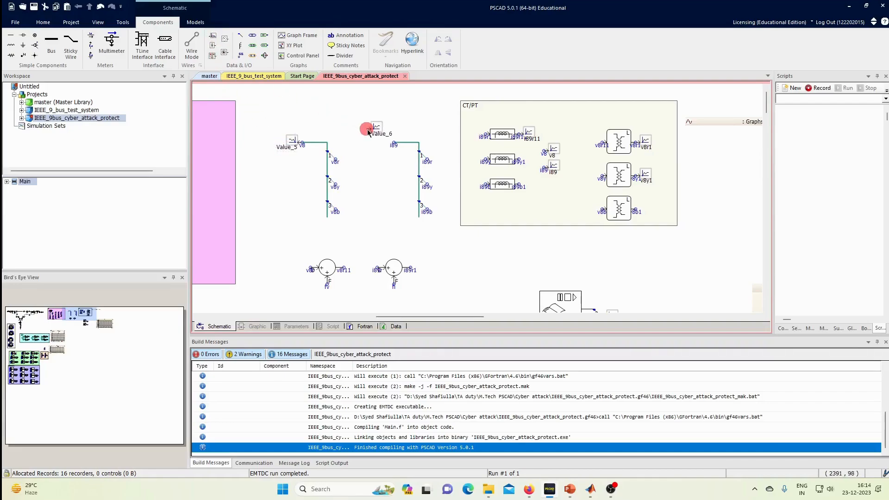
pyautogui.moveTo(369, 132)
pyautogui.mouseDown()
pyautogui.moveTo(360, 145)
pyautogui.moveTo(380, 140)
pyautogui.mouseUp()
pyautogui.press('m')
pyautogui.click(361, 144)
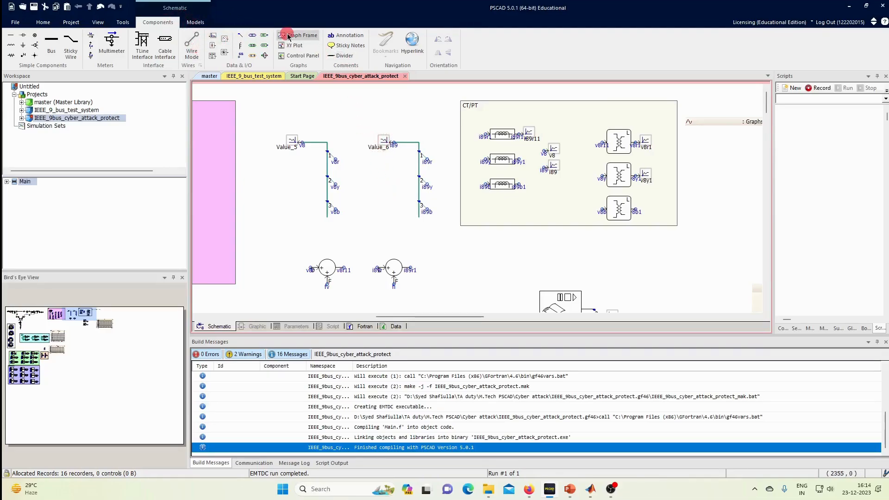
# Step: Place a new graph frame just below the CT/PT block
pyautogui.scroll(-3, 548, 275)
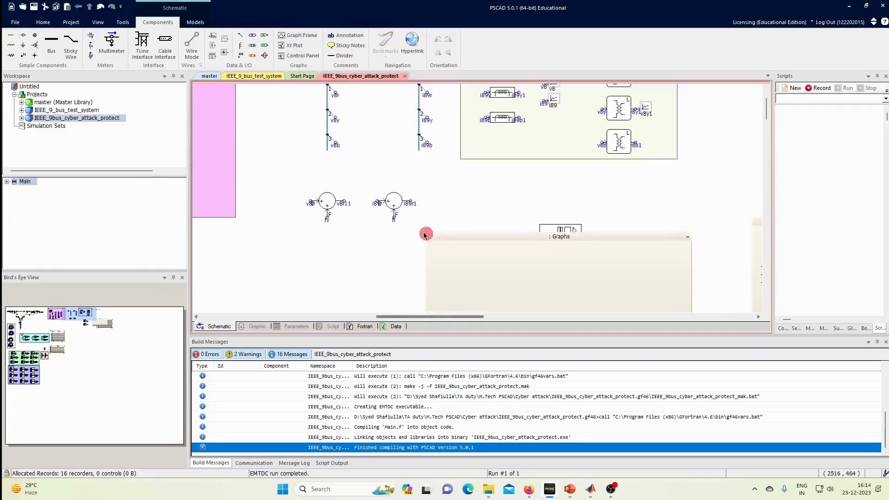
pyautogui.click(466, 179)
pyautogui.scroll(3, 348, 188)
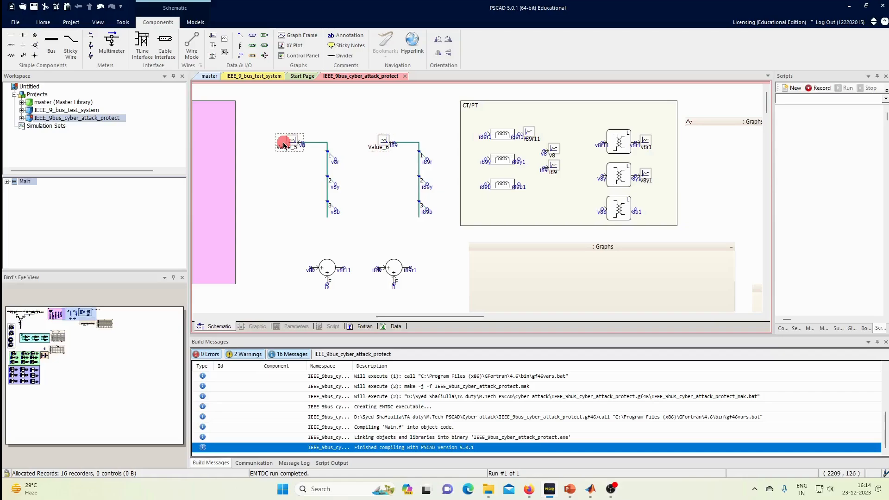
# Step: Add the v8 and i89 output channels to the new frame as two stacked graphs
pyautogui.click(522, 264)
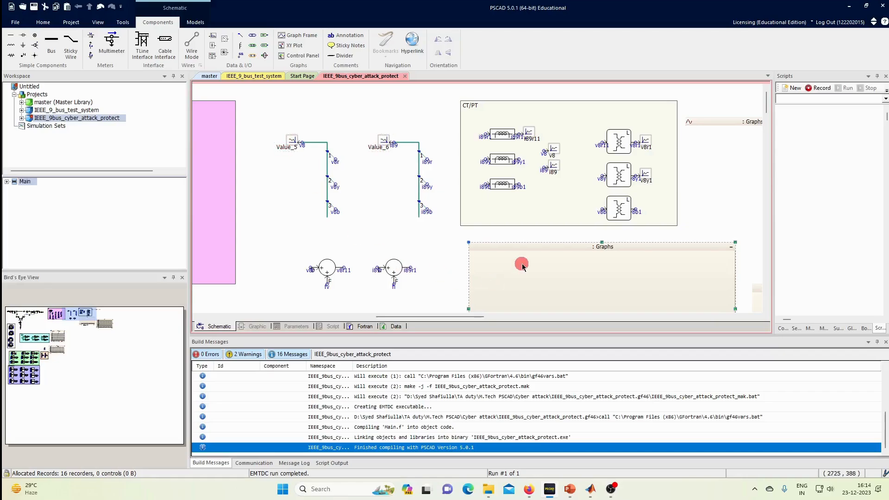
pyautogui.hotkey('ctrl', 'v')
pyautogui.click(373, 147)
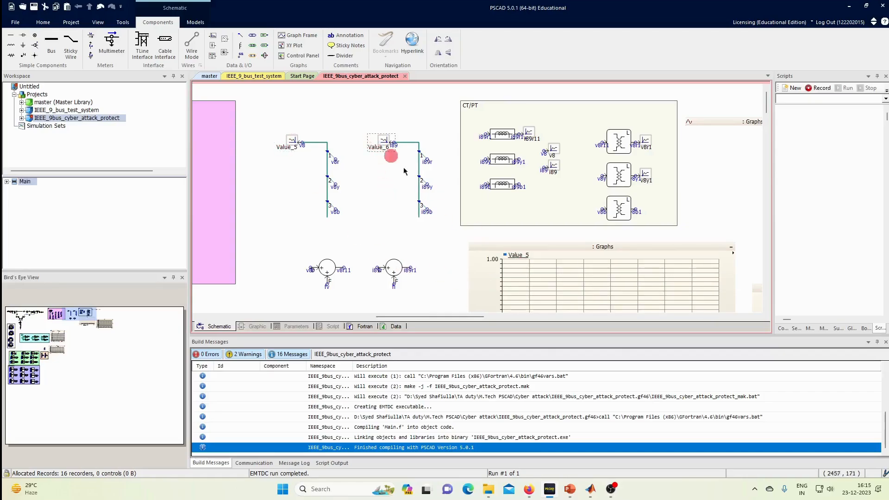
pyautogui.click(495, 247)
pyautogui.hotkey('ctrl', 'v')
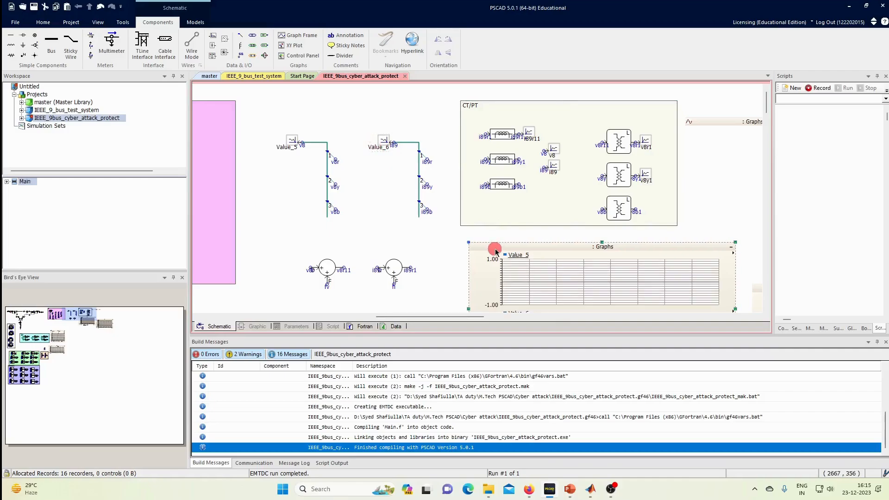
# Step: Move the new graph frame beside the CT/PT block, under the minimized graph frame
pyautogui.click(399, 320)
pyautogui.moveTo(399, 320); pyautogui.dragTo(457, 318)
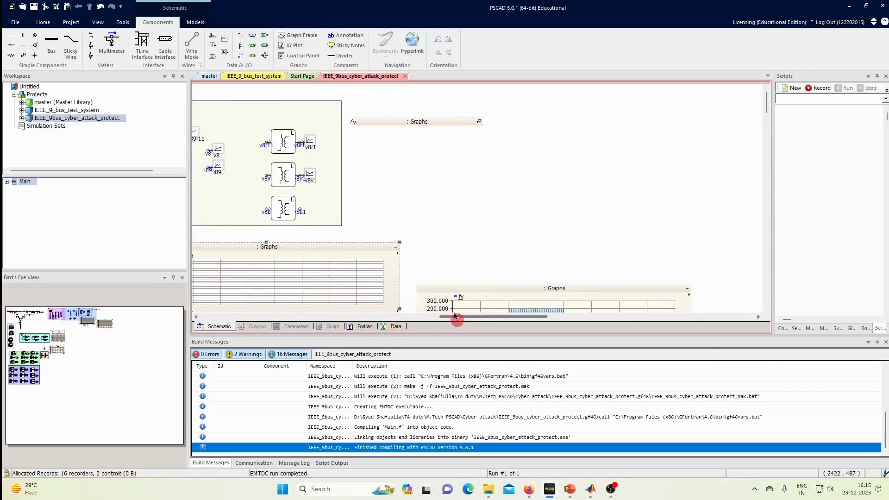
pyautogui.click(343, 243)
pyautogui.moveTo(342, 245); pyautogui.dragTo(573, 136)
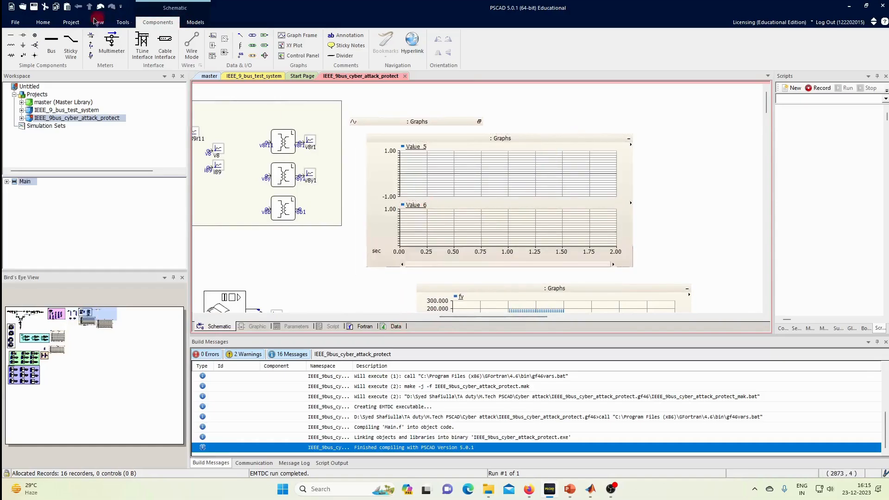
# Step: Run the IEEE_9bus_cyber_attack_protect simulation to plot the v8 and i89 signals
pyautogui.click(43, 22)
pyautogui.click(101, 40)
pyautogui.click(133, 38)
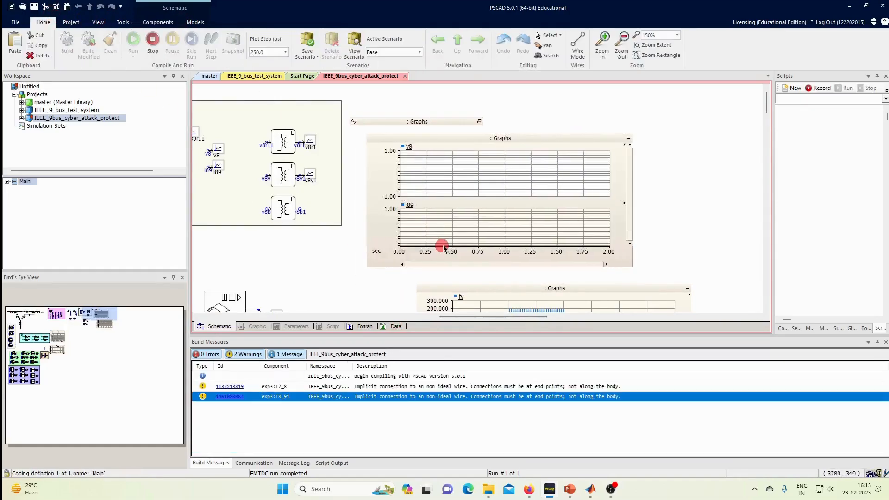
pyautogui.scroll(-3, 447, 238)
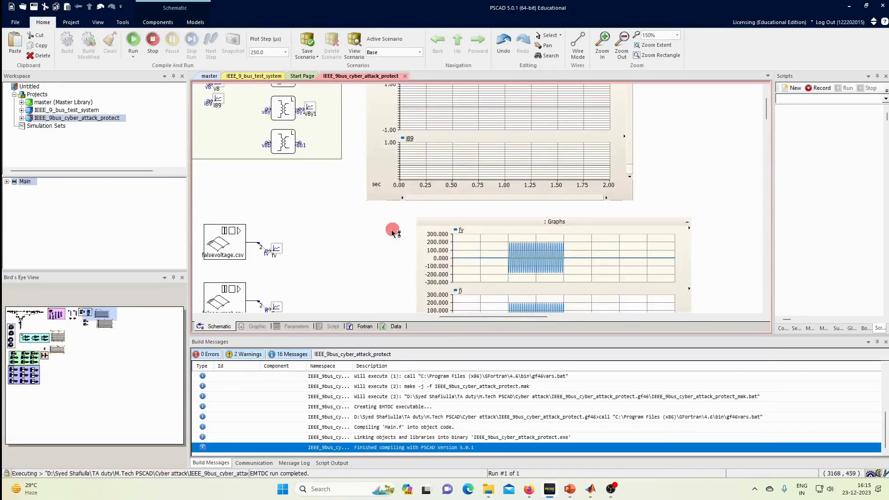
pyautogui.scroll(3, 481, 229)
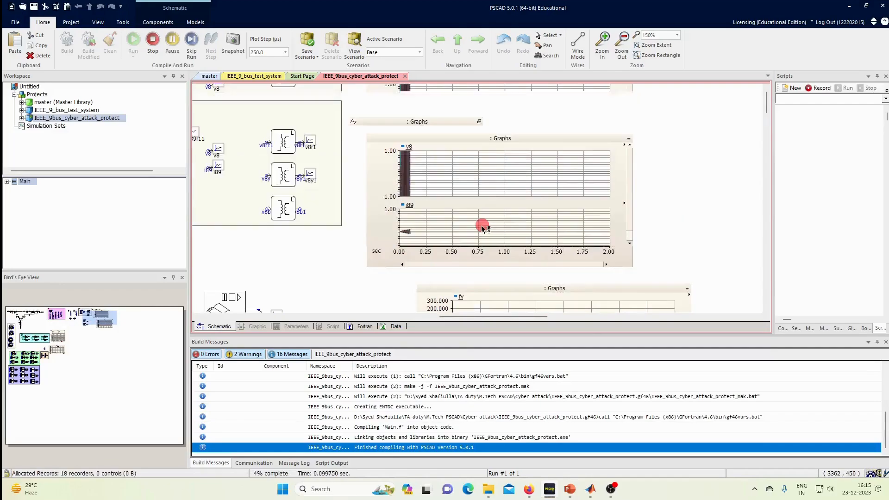
# Step: Fit the horizontal and vertical axes of the v8 and i89 graphs to their curves
pyautogui.click(482, 180)
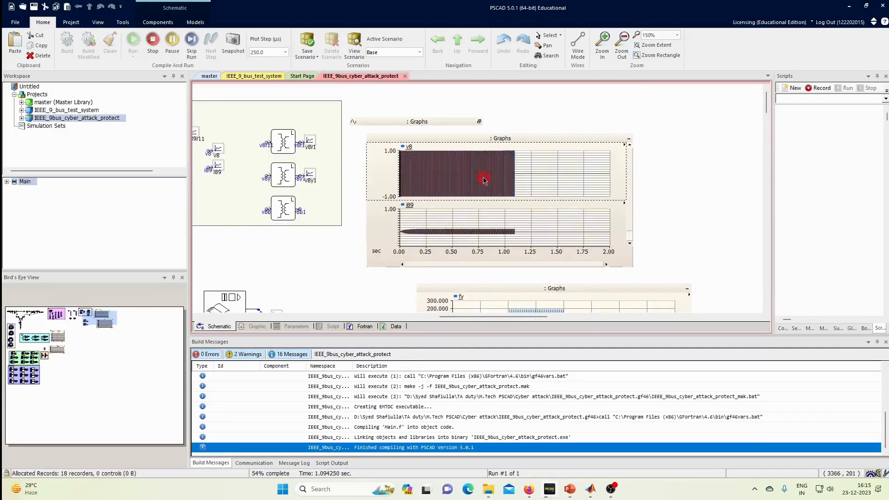
pyautogui.press('x')
pyautogui.press('y')
pyautogui.click(460, 236)
pyautogui.press('x')
pyautogui.press('y')
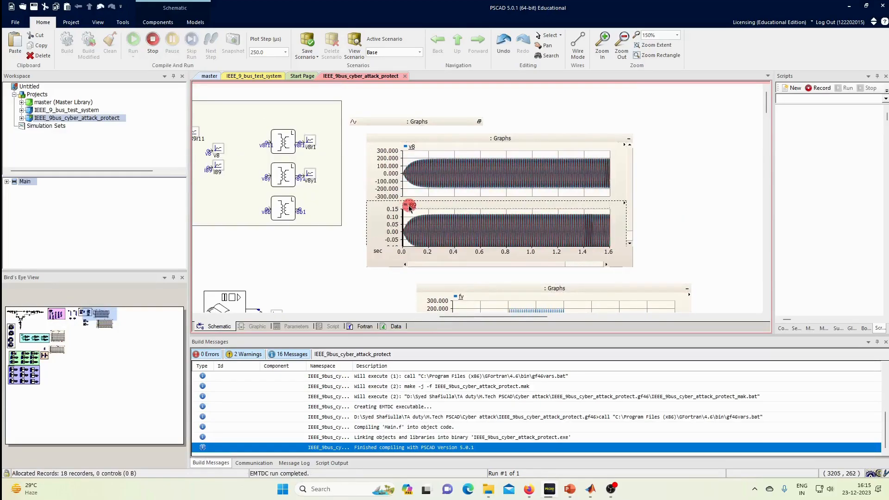
# Step: Hide traces 2 and 3 of the i89 and v8 curves, leaving only trace 1 shown
pyautogui.click(408, 207)
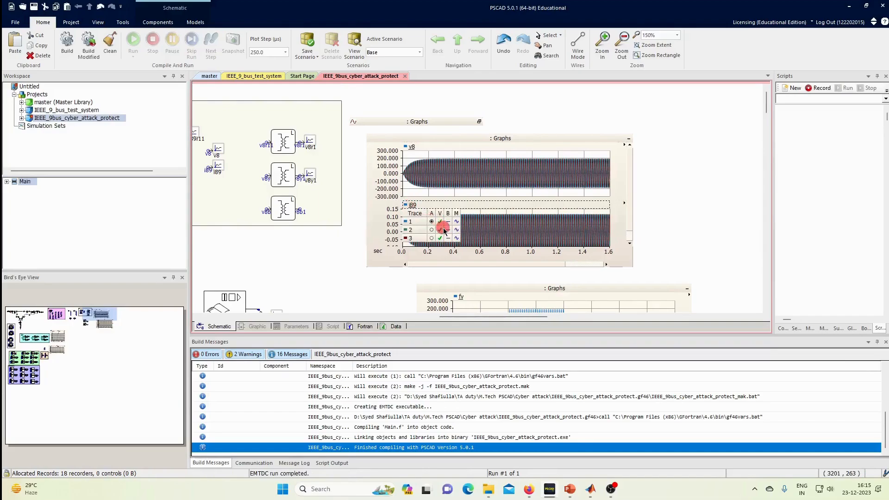
pyautogui.click(440, 230)
pyautogui.click(440, 238)
pyautogui.click(407, 148)
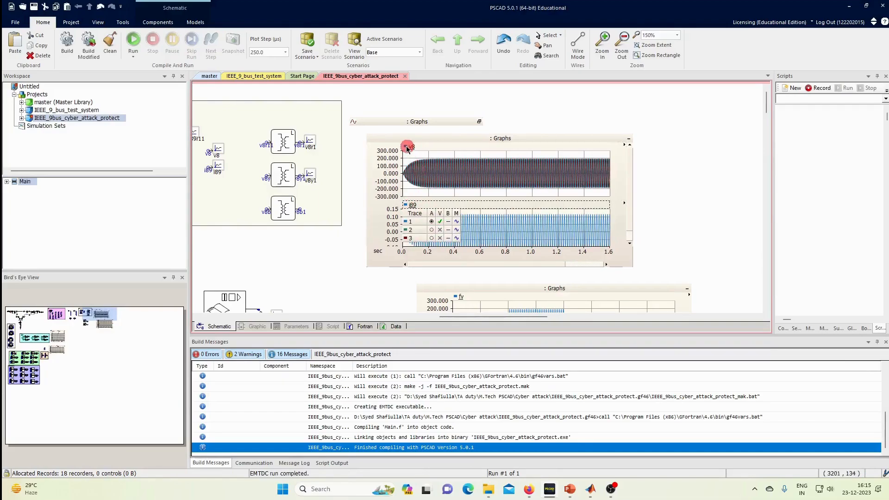
pyautogui.click(409, 153)
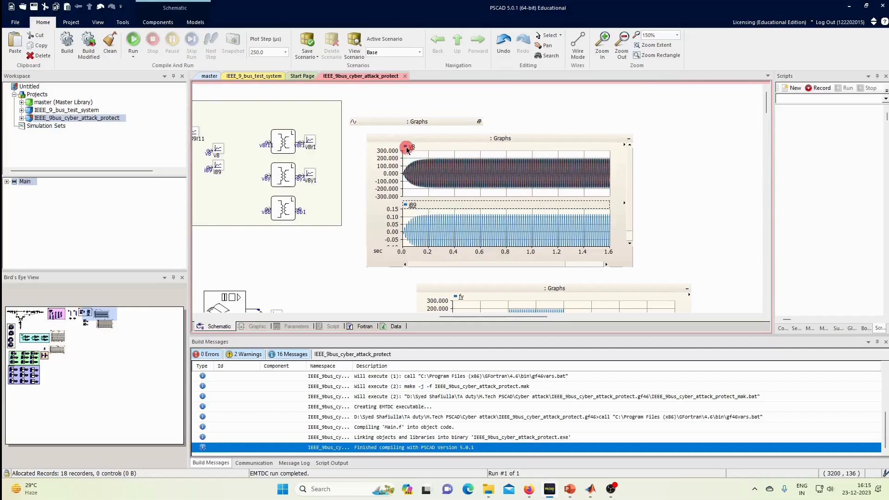
pyautogui.click(407, 148)
pyautogui.click(440, 172)
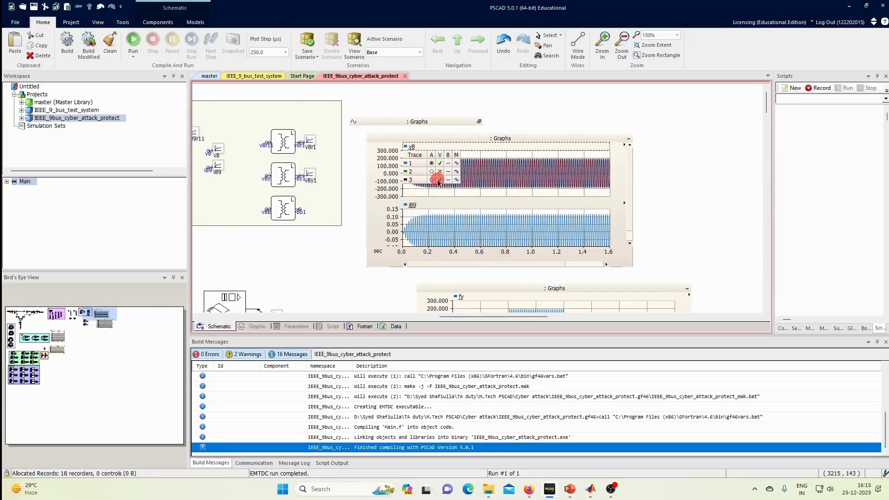
pyautogui.click(439, 181)
# Step: Refit the time axis of the v8 and i89 graphs and compare the waveforms with the fv and fi graphs
pyautogui.click(502, 179)
pyautogui.press('x')
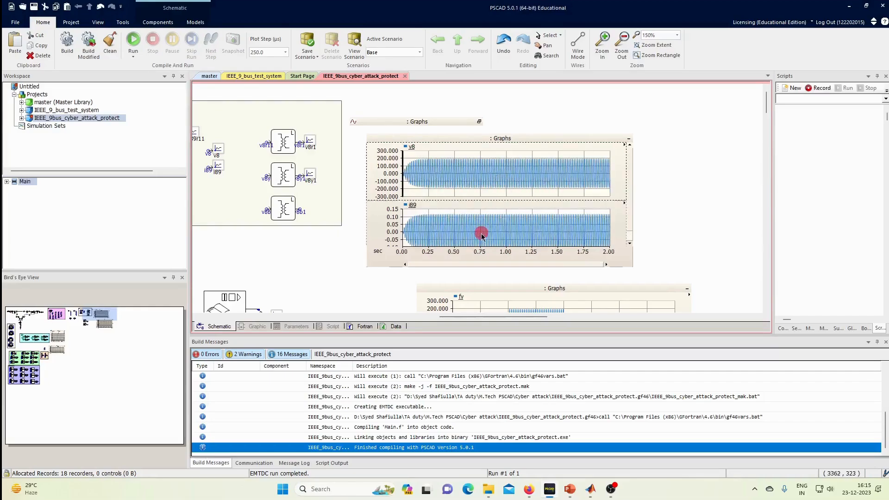
pyautogui.click(482, 235)
pyautogui.click(499, 181)
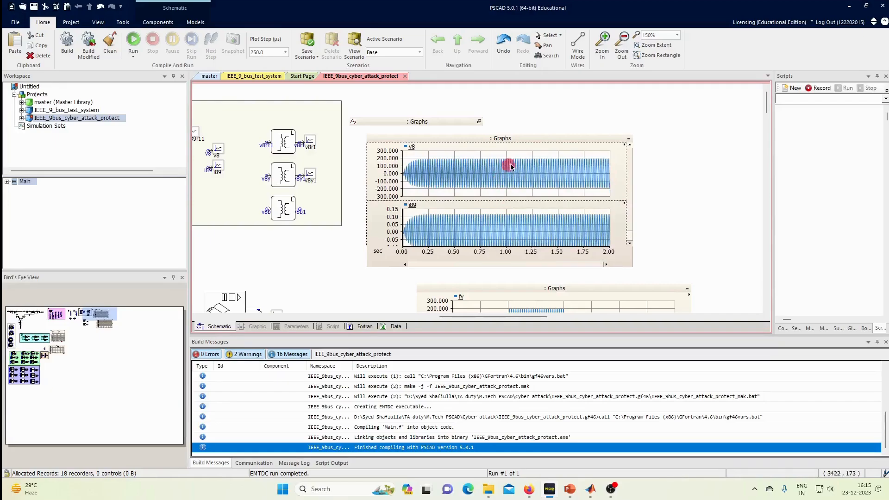
pyautogui.scroll(-2, 503, 188)
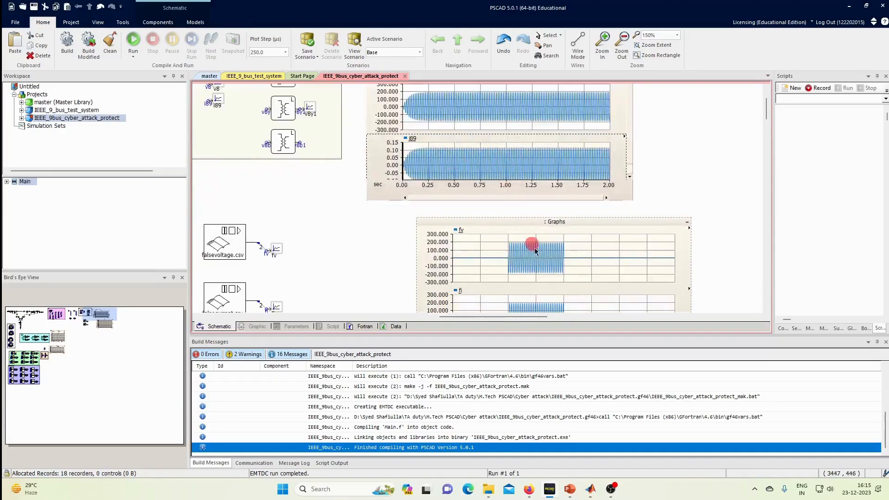
pyautogui.scroll(-2, 542, 258)
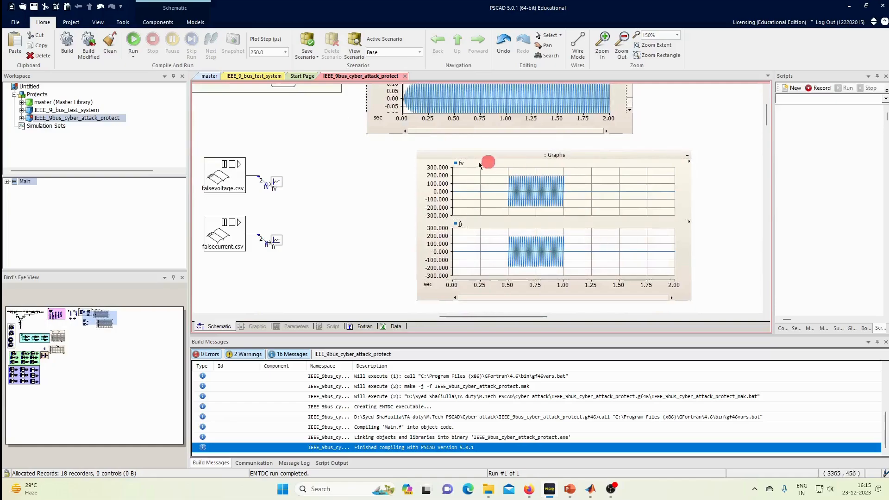
# Step: Collapse the v8 and i89 graph frame and restore the v8r1 and i89r11 graph frame to view the attacked signals
pyautogui.scroll(2, 563, 253)
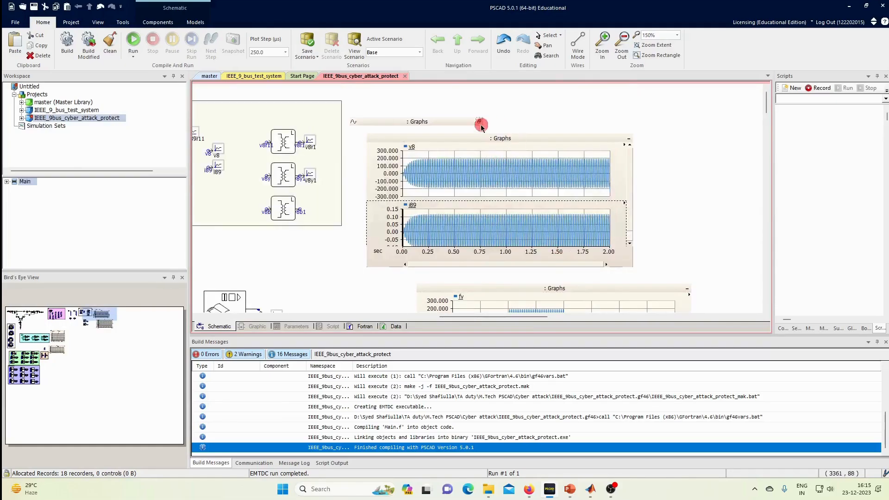
pyautogui.click(630, 141)
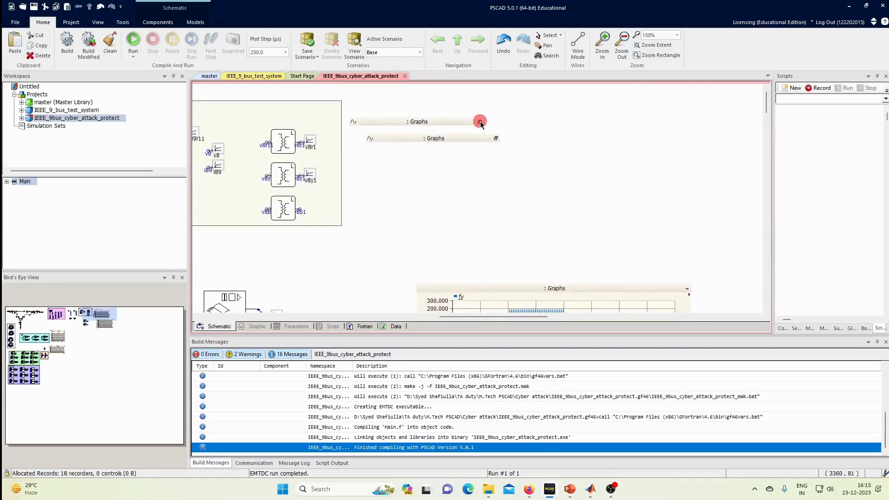
pyautogui.click(480, 122)
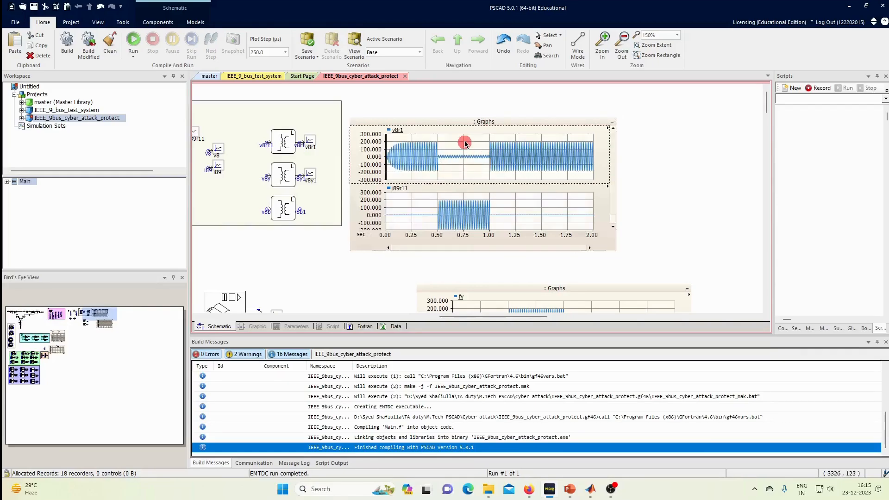
pyautogui.click(444, 214)
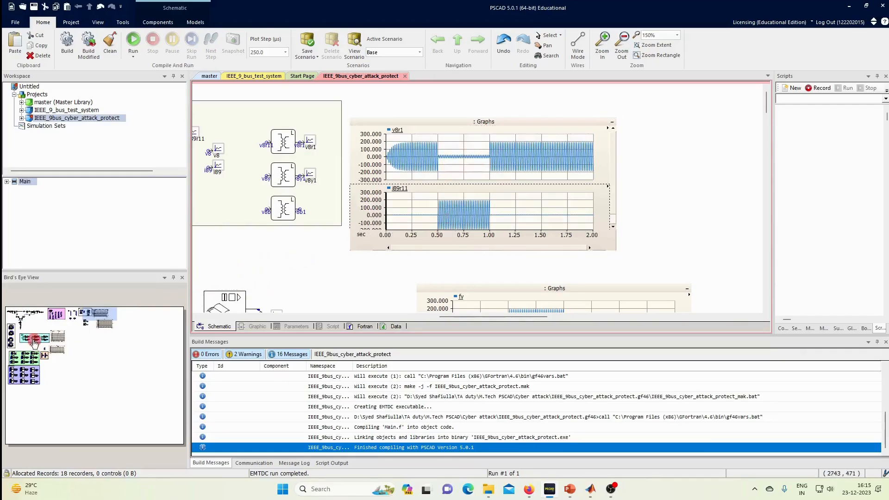
# Step: Examine the impedance XY plot and the Gout and LLout relay output graph
pyautogui.click(55, 343)
pyautogui.scroll(-2, 528, 208)
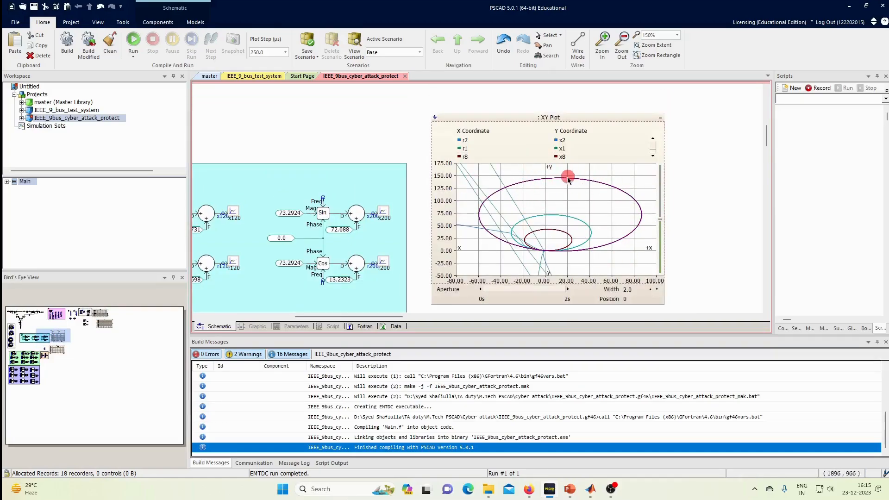
pyautogui.scroll(-5, 568, 180)
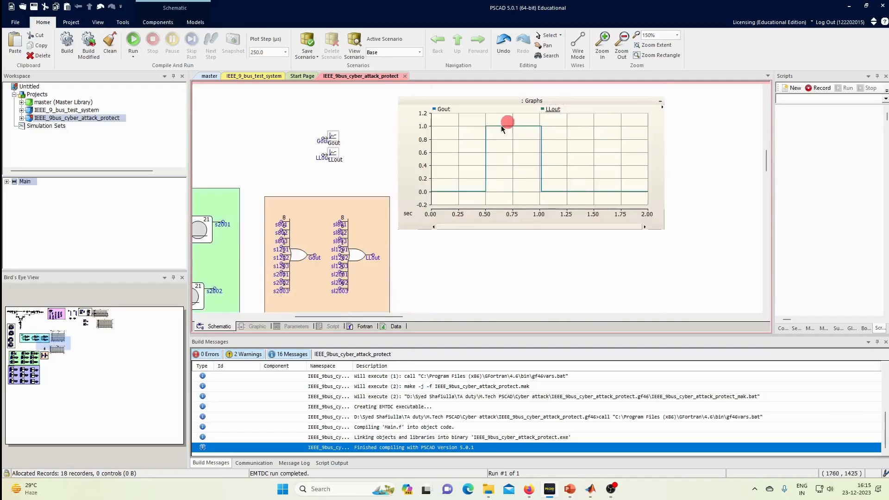
pyautogui.click(560, 179)
# Step: Return to the falsevoltage.csv and falsecurrent.csv file readers and review how they feed the fv and fi signals
pyautogui.scroll(10, 523, 252)
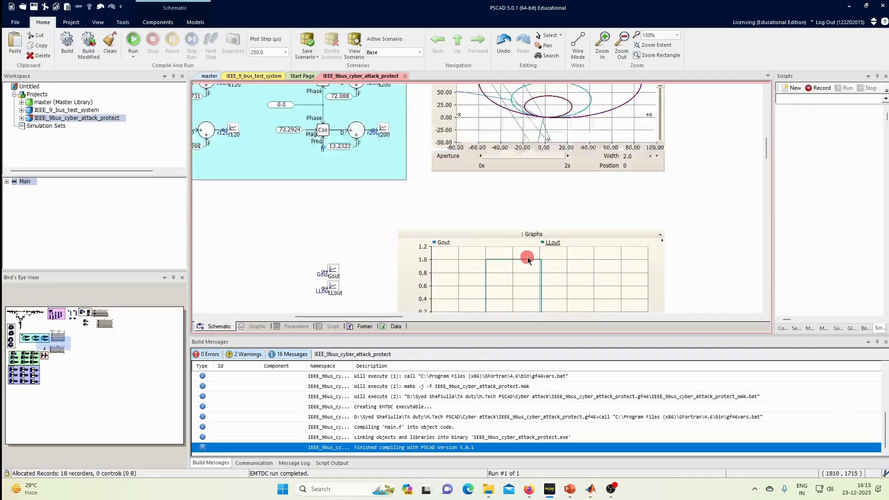
pyautogui.scroll(2, 527, 257)
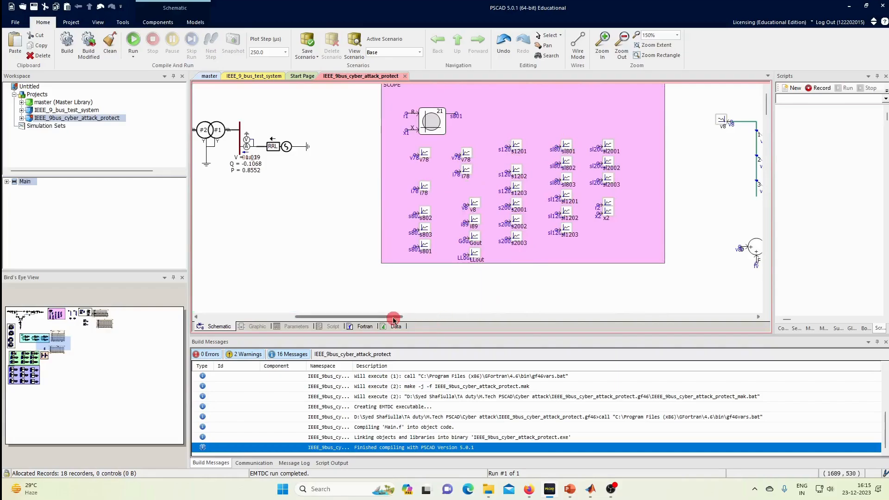
pyautogui.moveTo(395, 317); pyautogui.dragTo(495, 319)
pyautogui.scroll(-2, 497, 242)
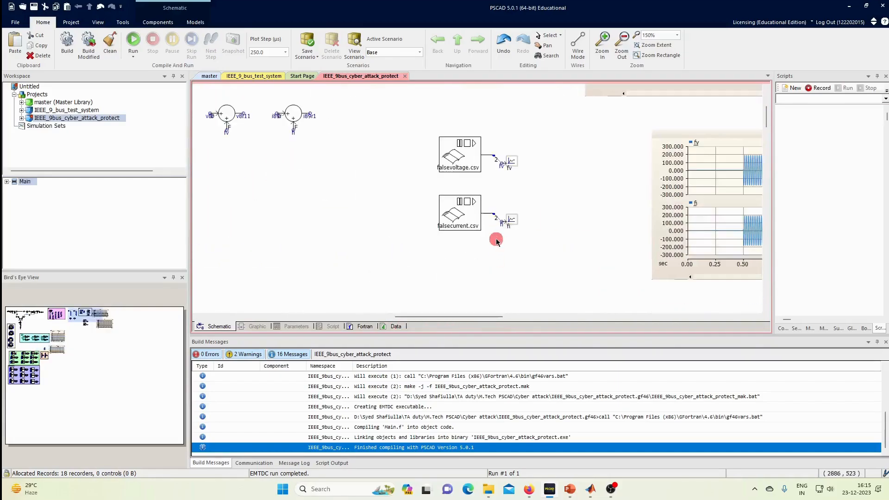
pyautogui.click(439, 158)
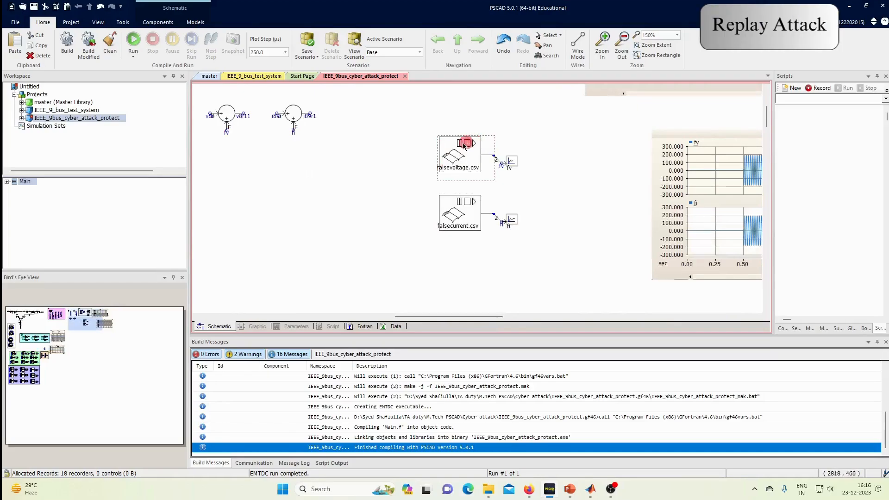
pyautogui.click(384, 145)
# Step: Open the IEEE_9_bus_test_system schematic and review the three-phase fault's type and resistances and the timed fault logic settings
pyautogui.click(254, 79)
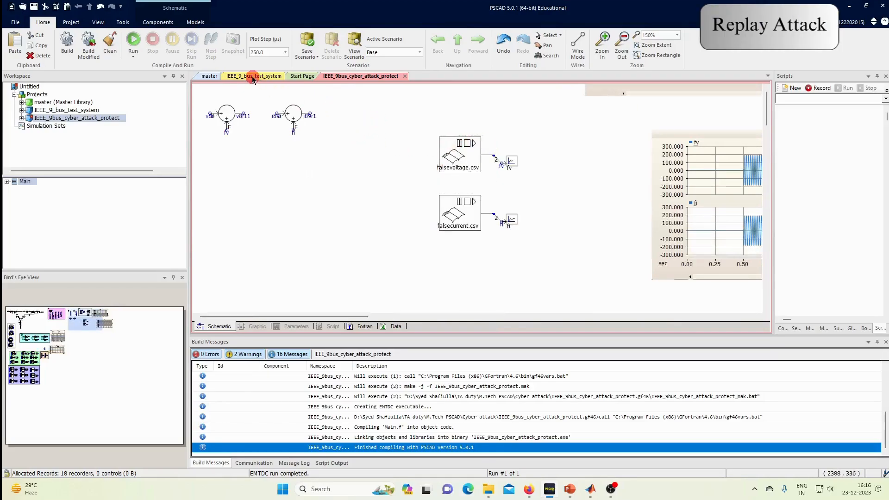
pyautogui.click(565, 204)
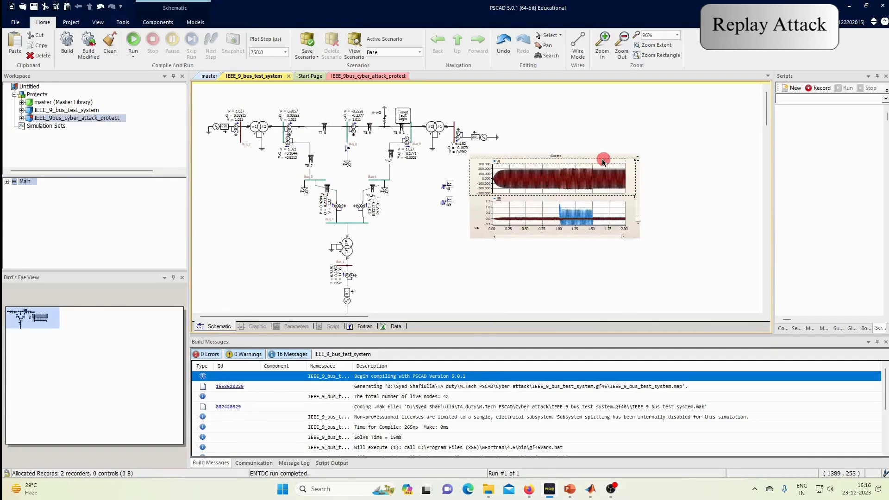
pyautogui.doubleClick(383, 119)
pyautogui.click(367, 175)
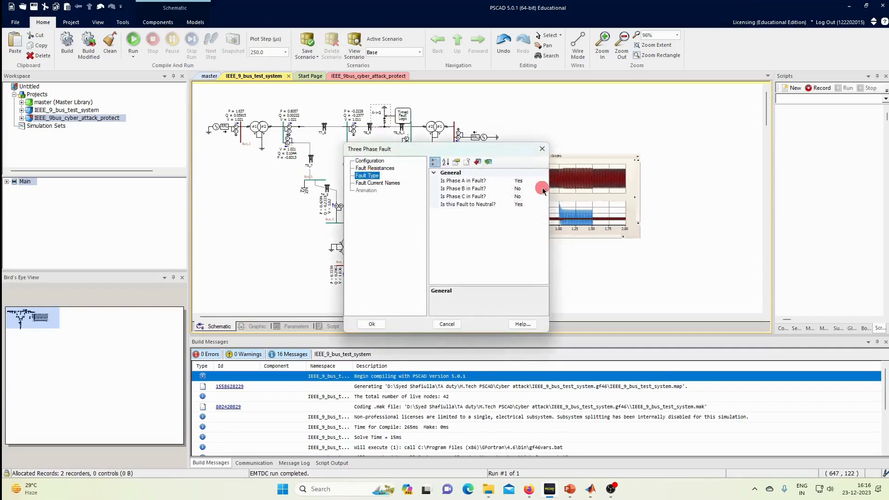
pyautogui.click(375, 168)
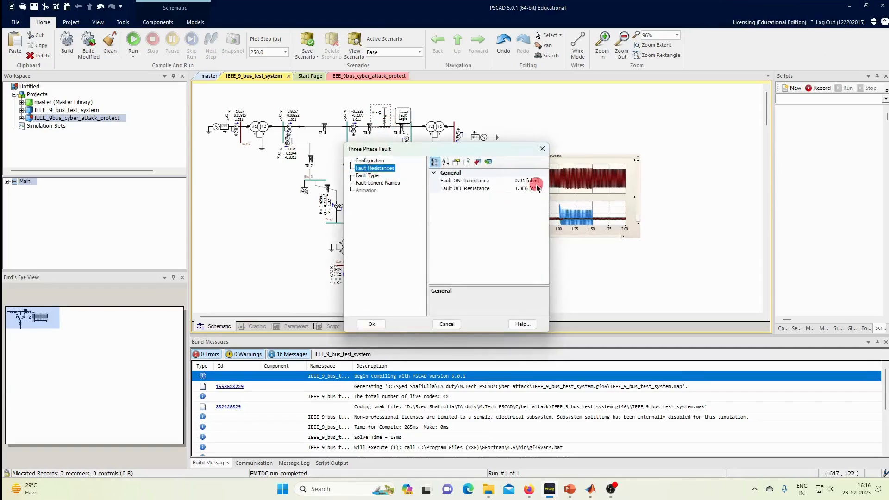
pyautogui.click(543, 149)
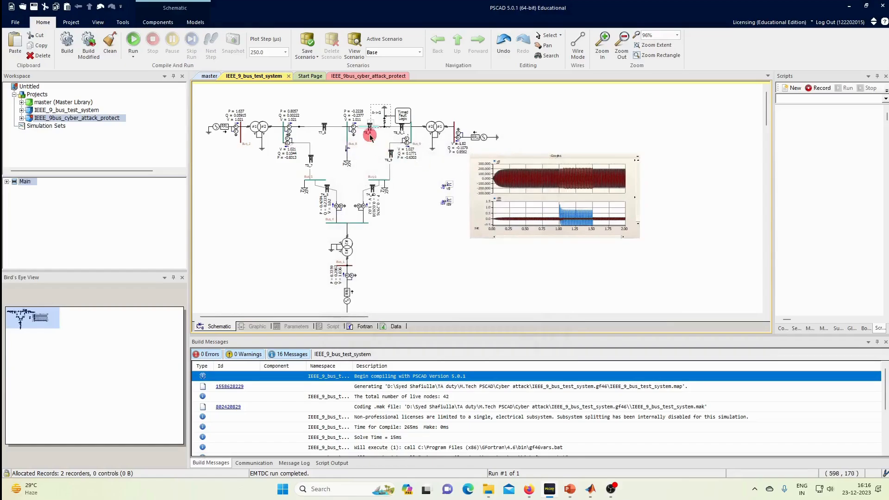
pyautogui.doubleClick(408, 119)
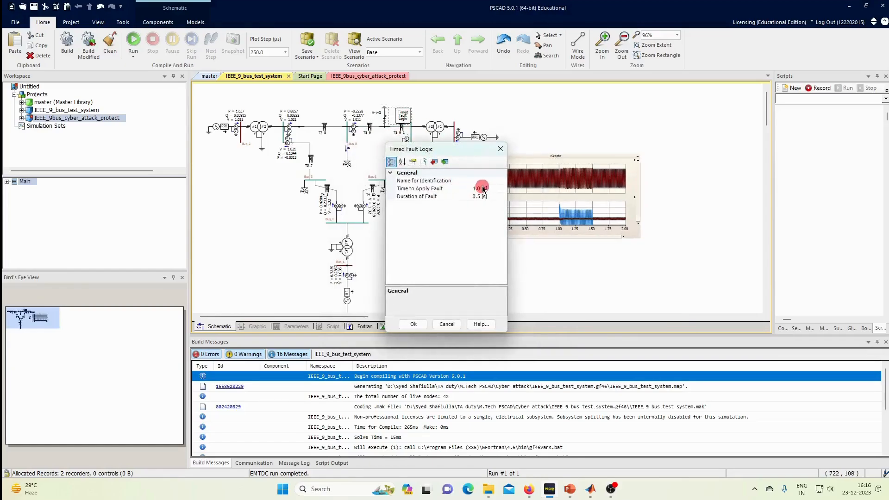
pyautogui.click(501, 149)
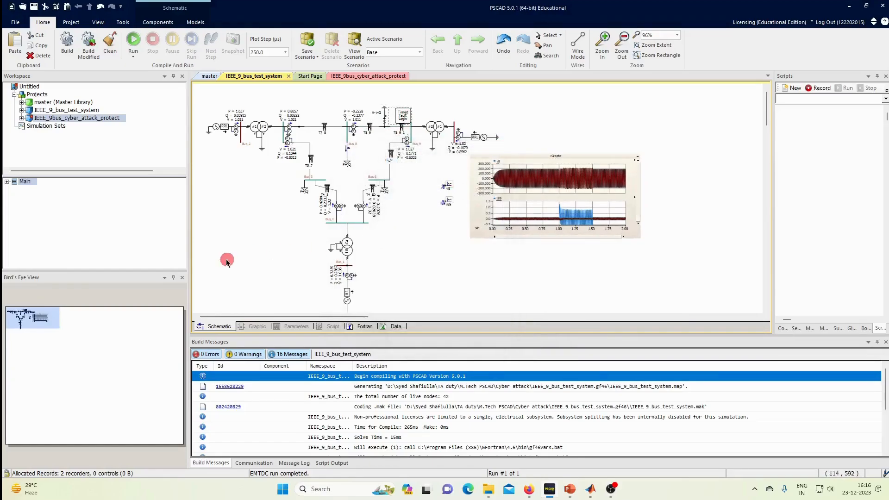
# Step: Set the IEEE_9_bus_test_system project to save channels to disk as Legacy (*.out) and run the simulation
pyautogui.rightClick(258, 216)
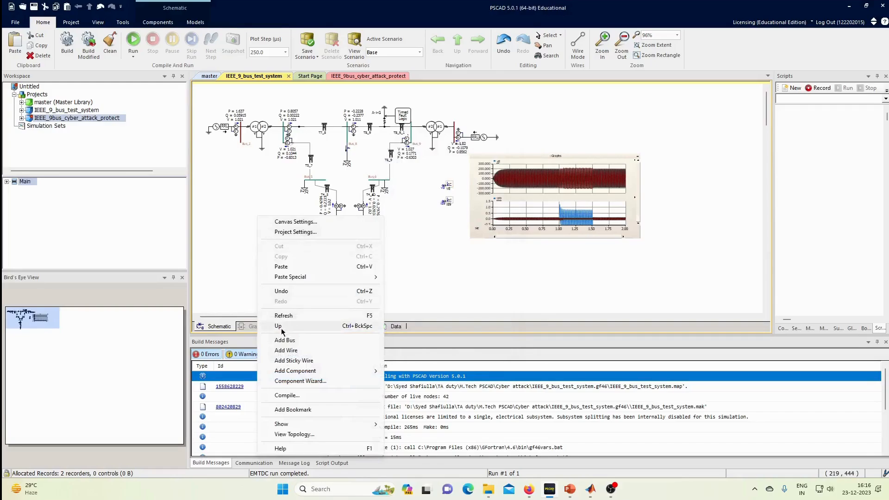
pyautogui.click(281, 232)
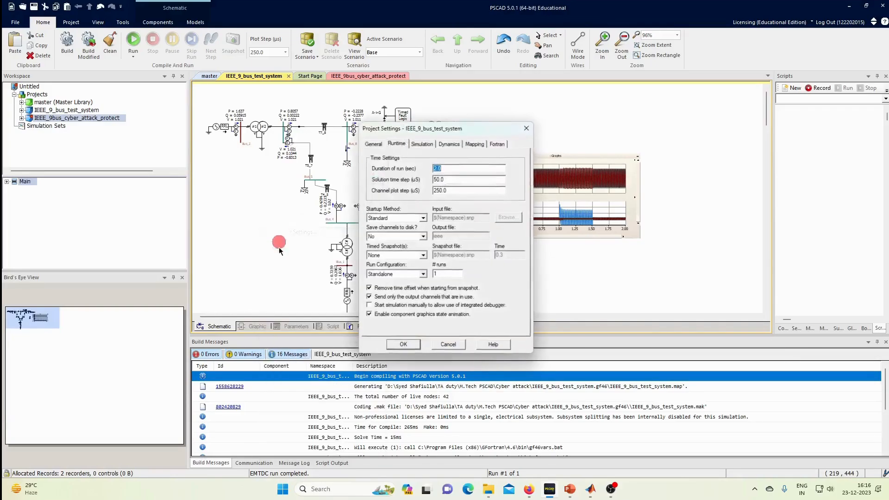
pyautogui.click(415, 237)
pyautogui.click(405, 252)
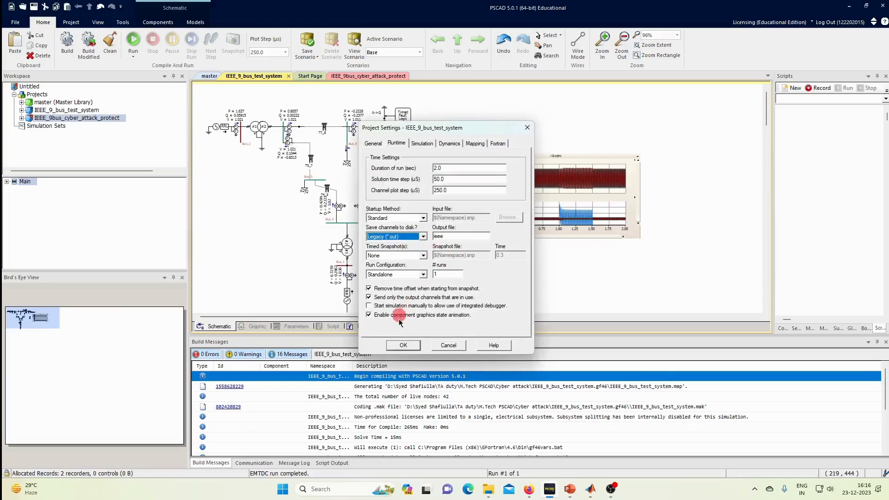
pyautogui.click(404, 346)
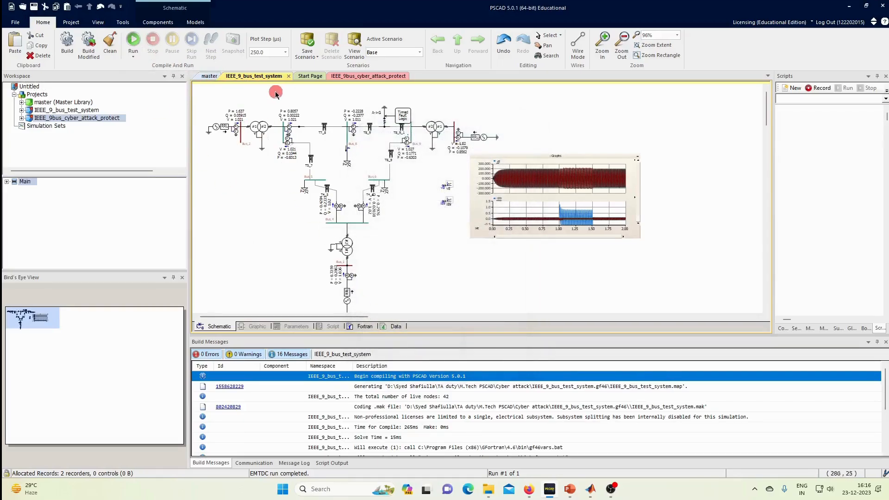
pyautogui.click(133, 39)
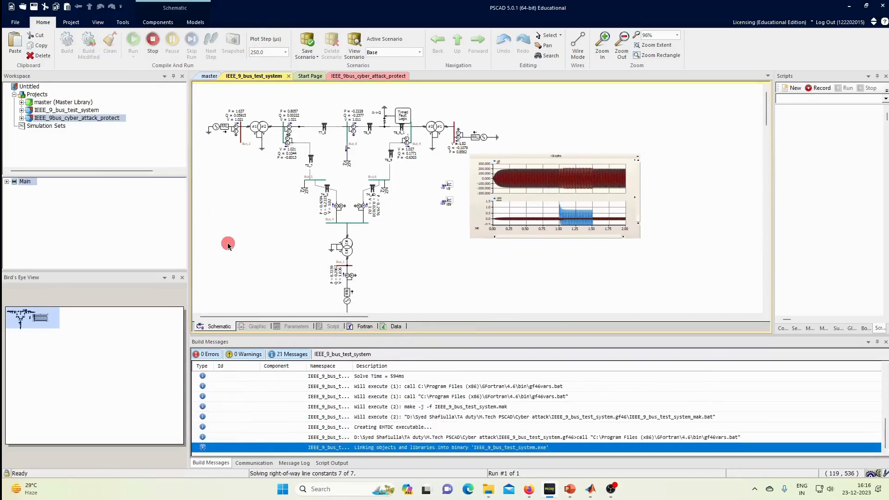
pyautogui.click(481, 273)
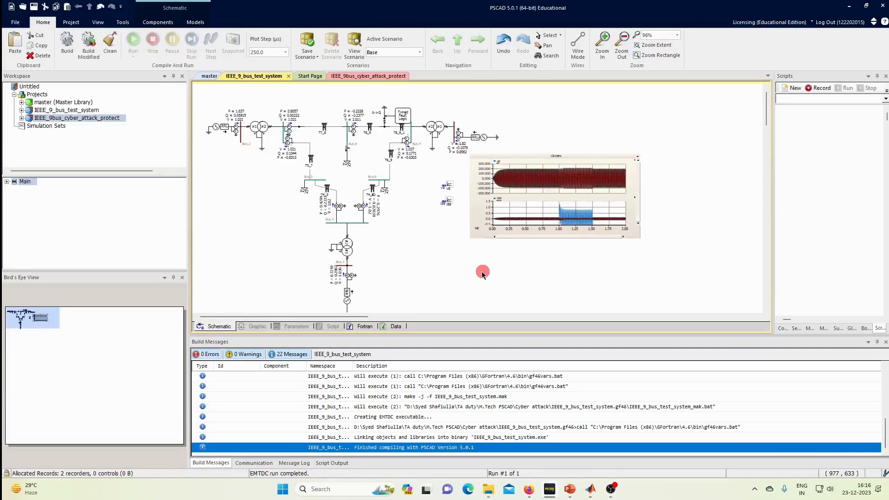
# Step: Switch to File Explorer, open the ieee setup information file in the IEEE_9_bus_test_system.gf46 folder, read its channel list and close it
pyautogui.moveTo(490, 491)
pyautogui.click(485, 434)
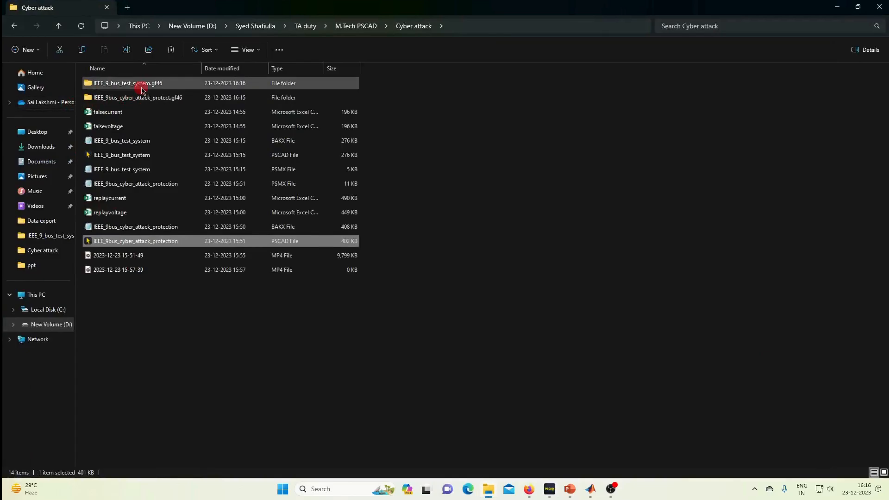
pyautogui.doubleClick(141, 86)
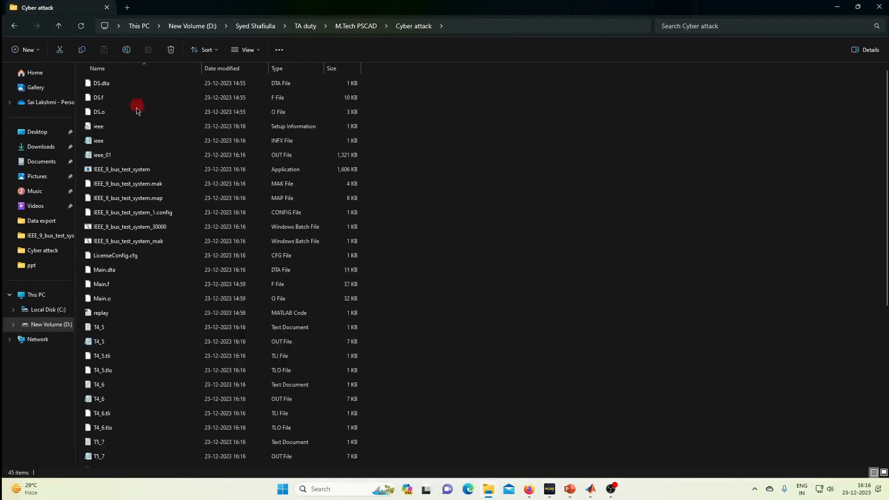
pyautogui.doubleClick(132, 132)
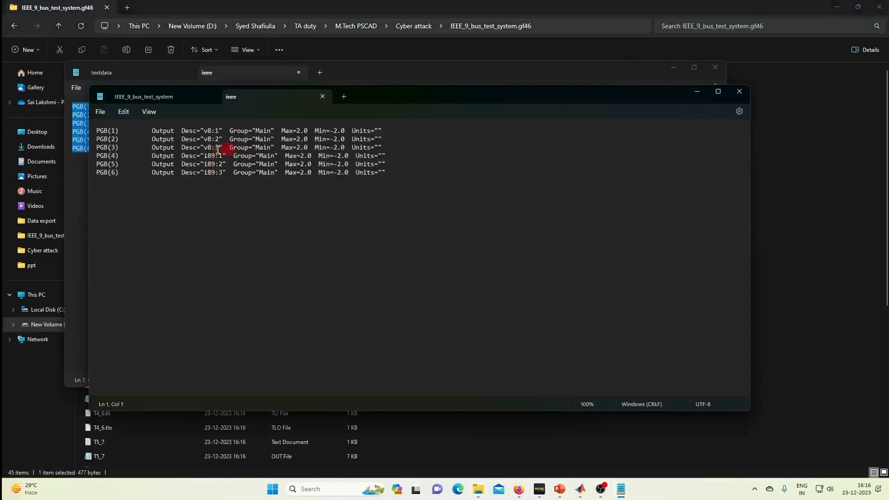
pyautogui.click(740, 91)
pyautogui.click(715, 67)
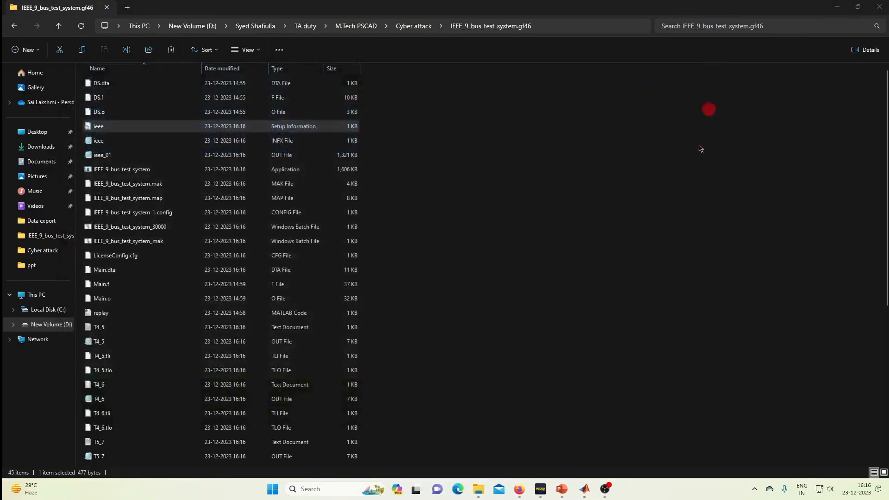
# Step: Switch to MATLAB, make IEEE_9_bus_test_system.gf46 the current folder and run the replay.m script
pyautogui.click(587, 461)
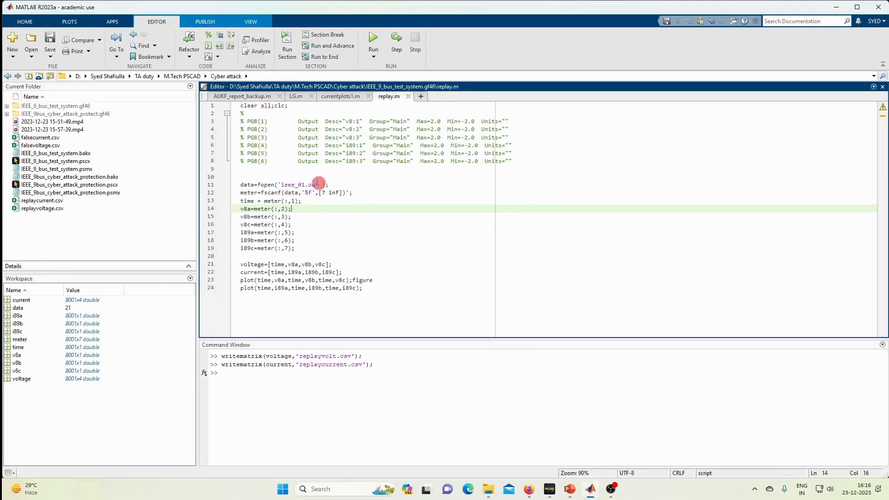
pyautogui.click(398, 203)
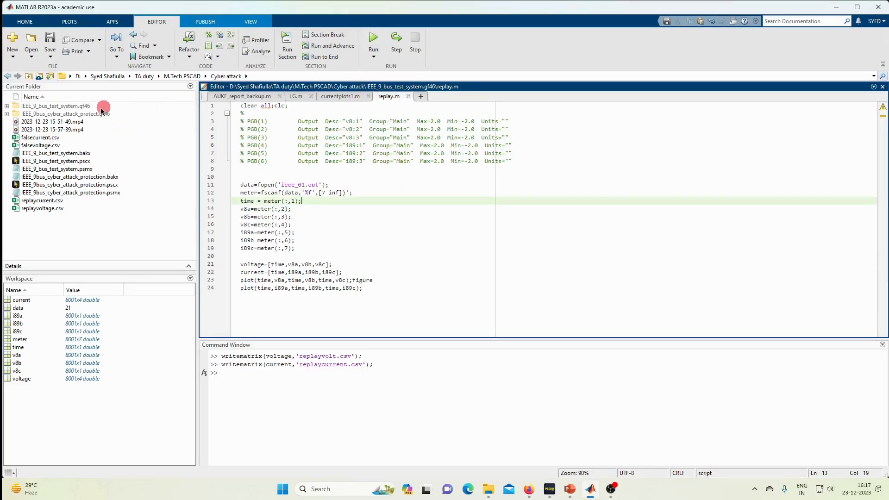
pyautogui.doubleClick(54, 108)
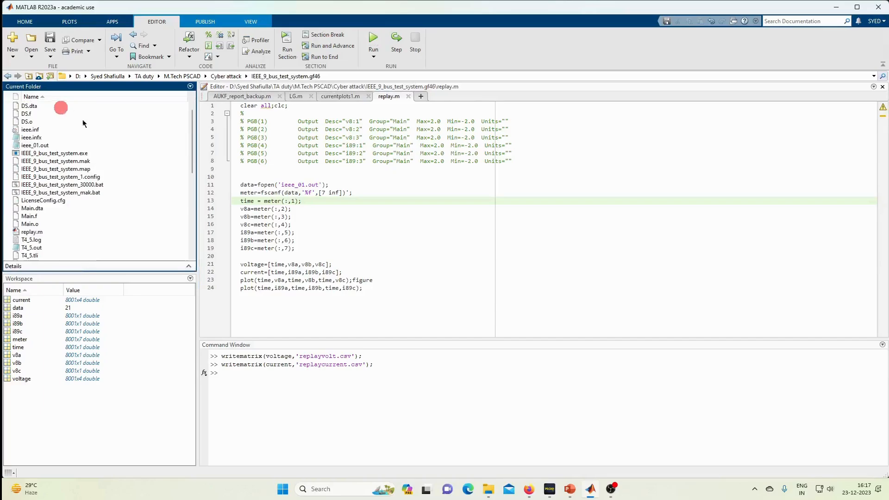
pyautogui.click(374, 40)
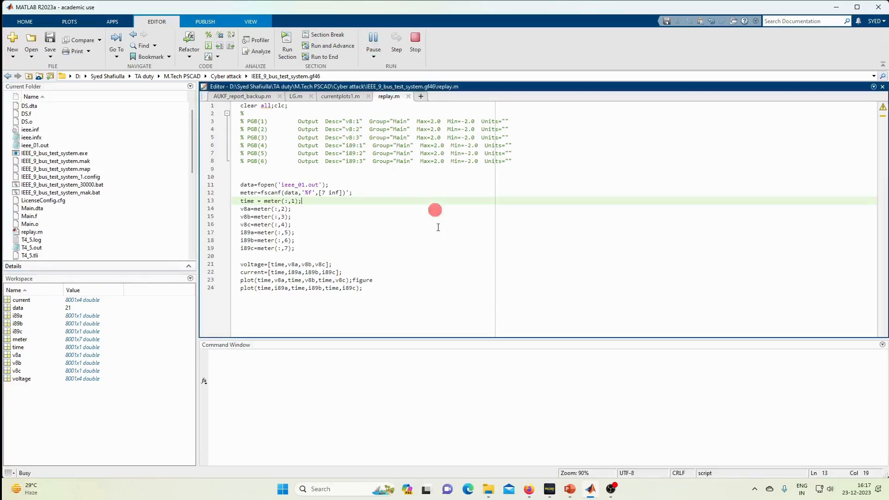
# Step: Zoom into the fault onset around 1 s in the i89 current plot of Figure 2 and restore the full view
pyautogui.moveTo(526, 149)
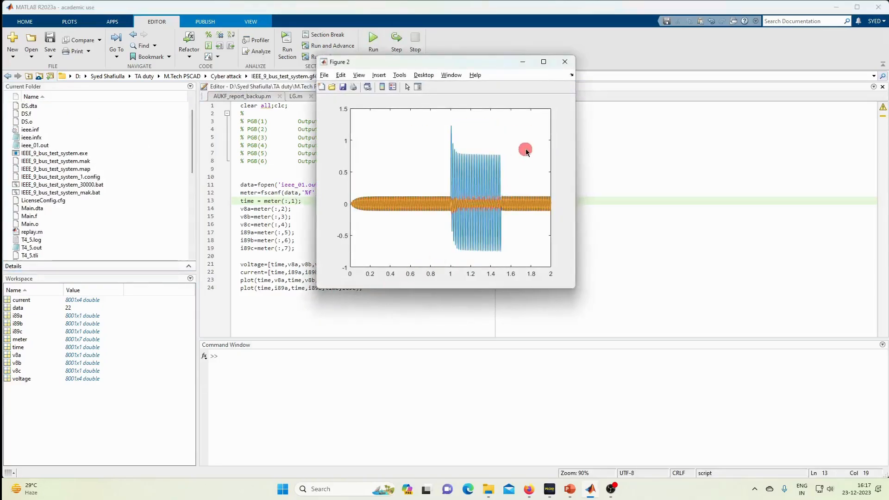
pyautogui.click(528, 103)
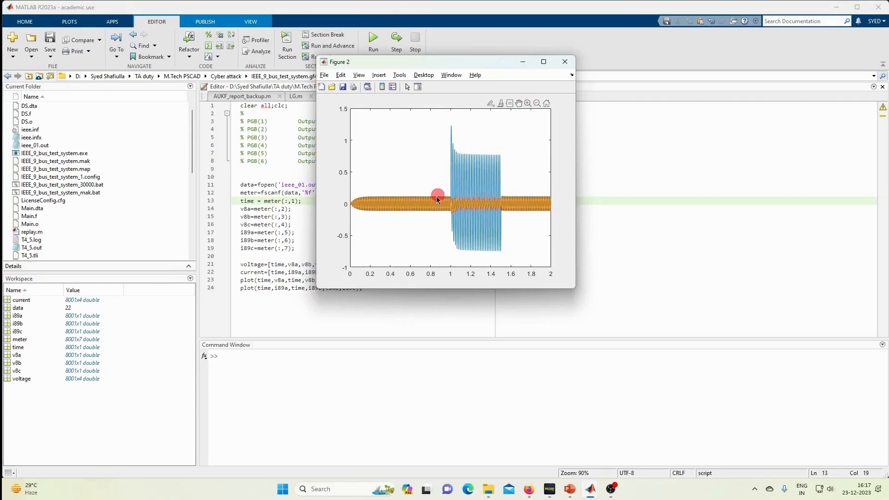
pyautogui.moveTo(439, 198); pyautogui.dragTo(465, 200)
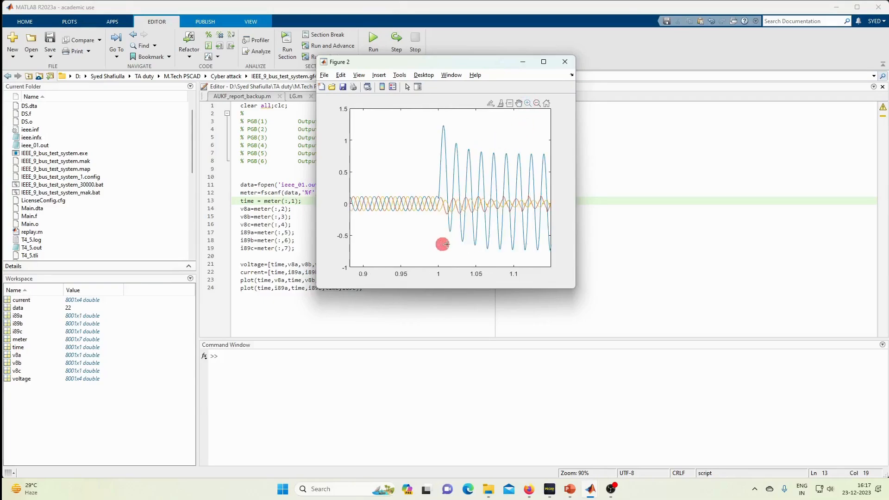
pyautogui.click(546, 102)
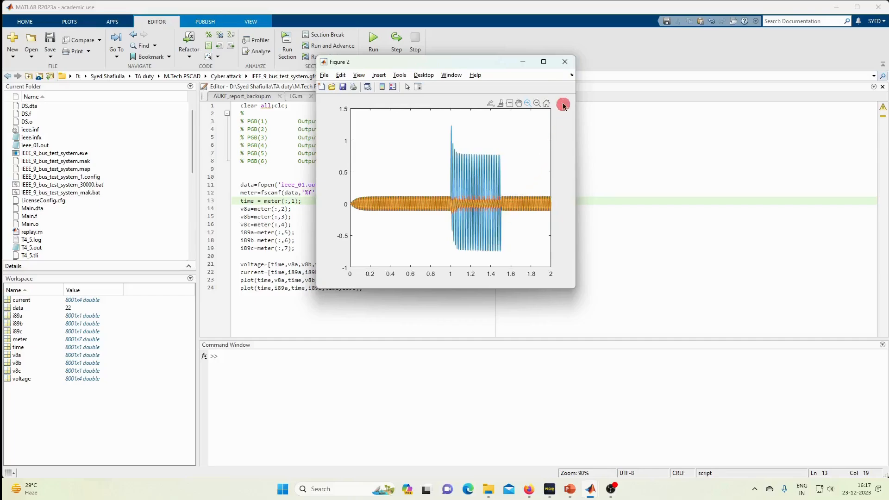
# Step: Close both figure windows and make the Cyber attack folder MATLAB's current folder
pyautogui.click(566, 63)
pyautogui.click(566, 63)
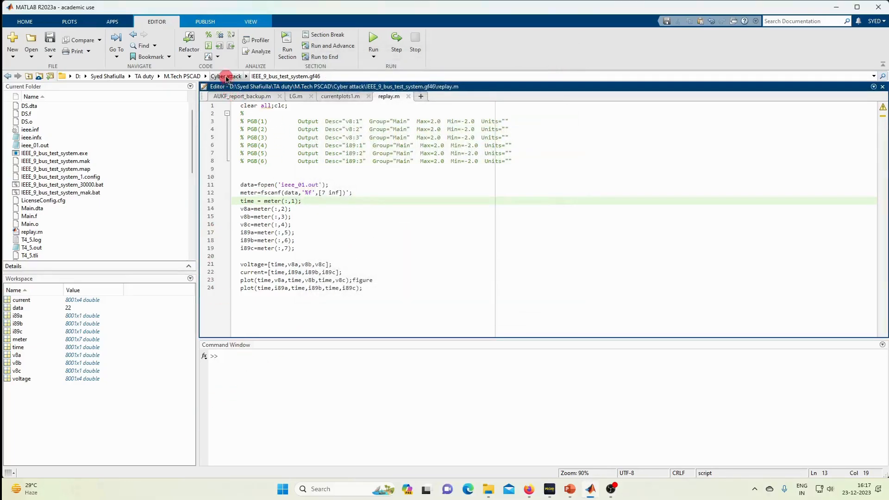
pyautogui.click(230, 76)
# Step: Export the voltage matrix to replayvoltage.csv and the current matrix to replaycurrent.csv with writematrix
pyautogui.click(243, 362)
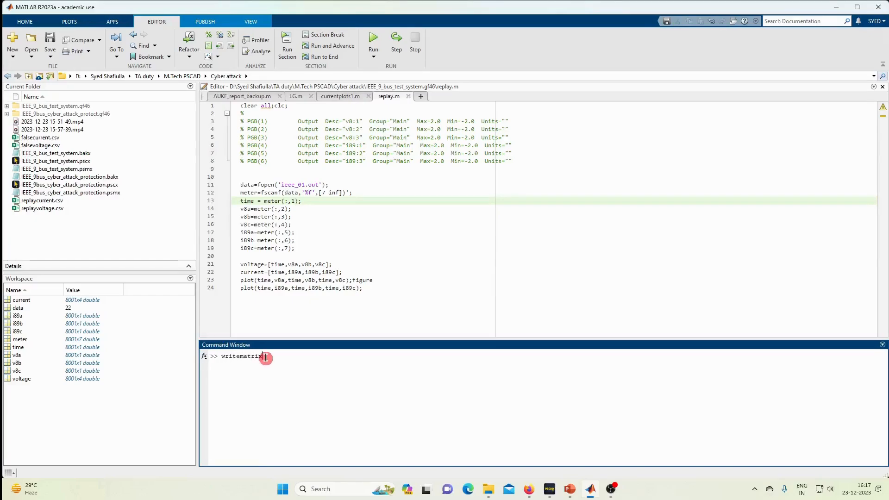
pyautogui.write('()')
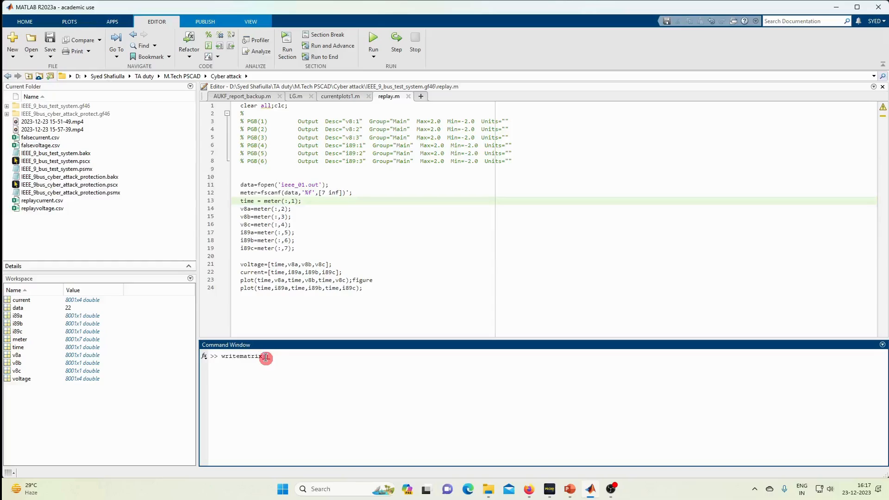
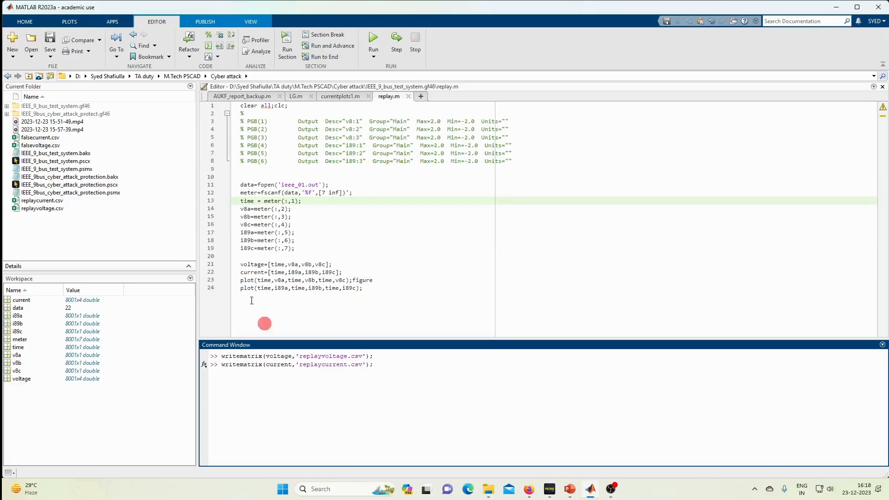
pyautogui.click(375, 47)
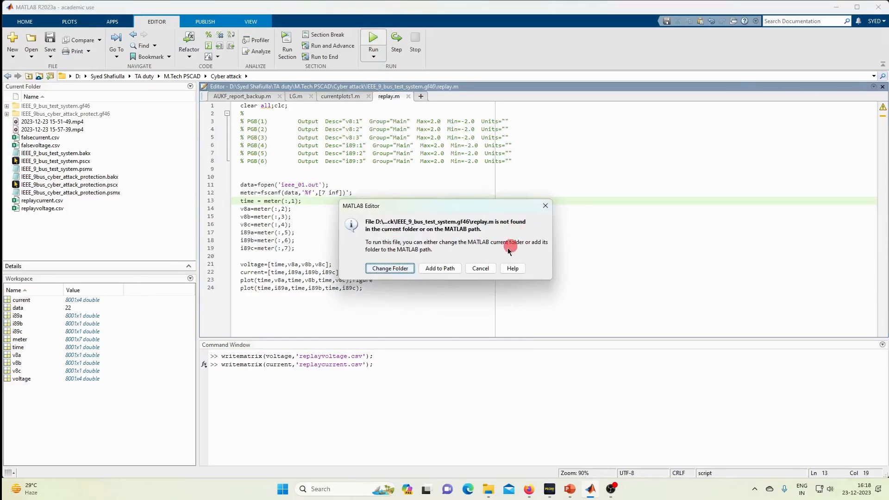
pyautogui.click(481, 268)
pyautogui.click(384, 365)
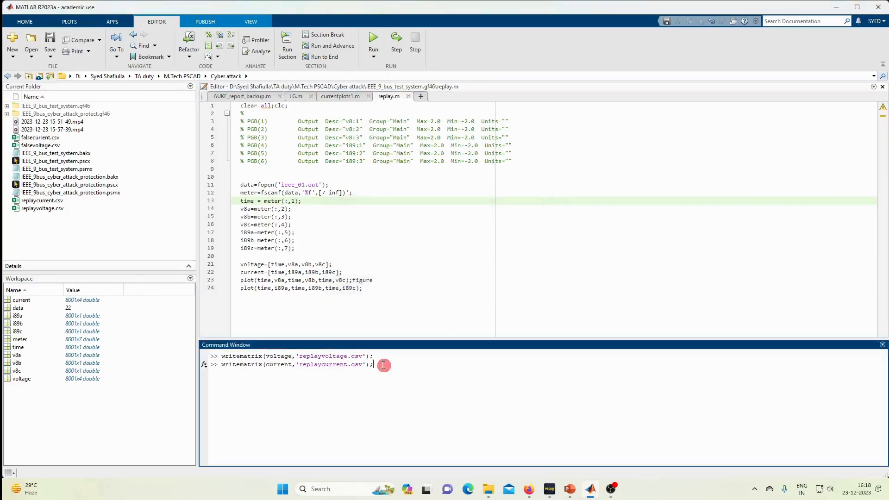
# Step: Switch to File Explorer and open replayvoltage and replaycurrent from the Cyber attack folder to examine their exported columns
pyautogui.moveTo(488, 490)
pyautogui.click(492, 454)
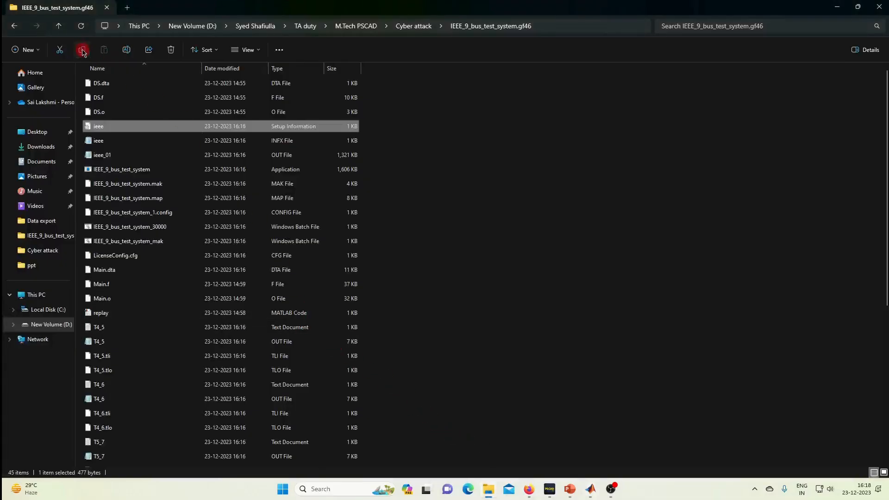
pyautogui.click(60, 27)
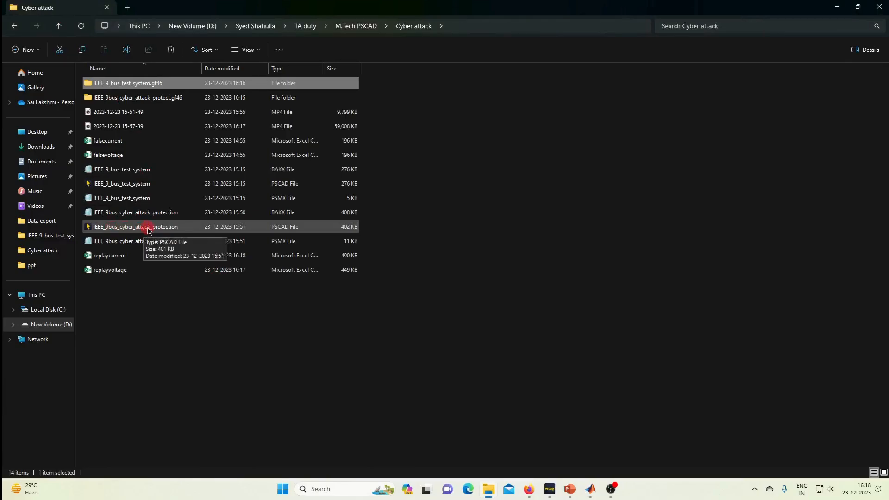
pyautogui.doubleClick(124, 270)
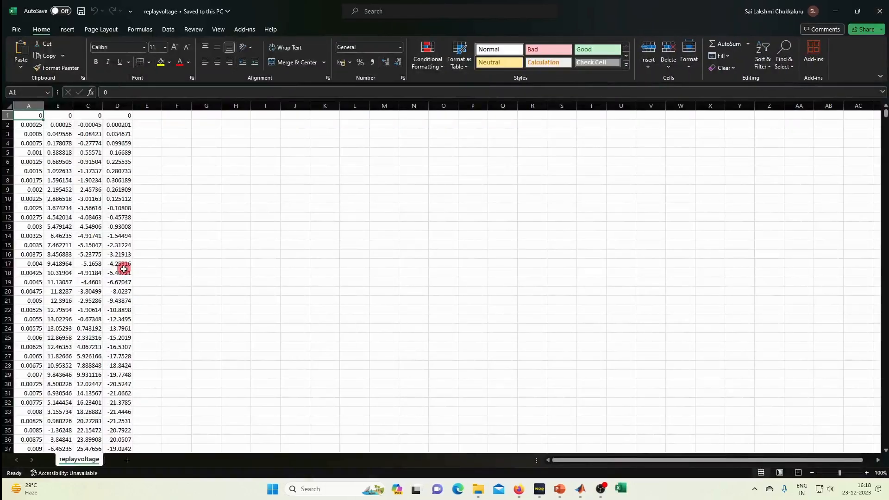
pyautogui.click(840, 10)
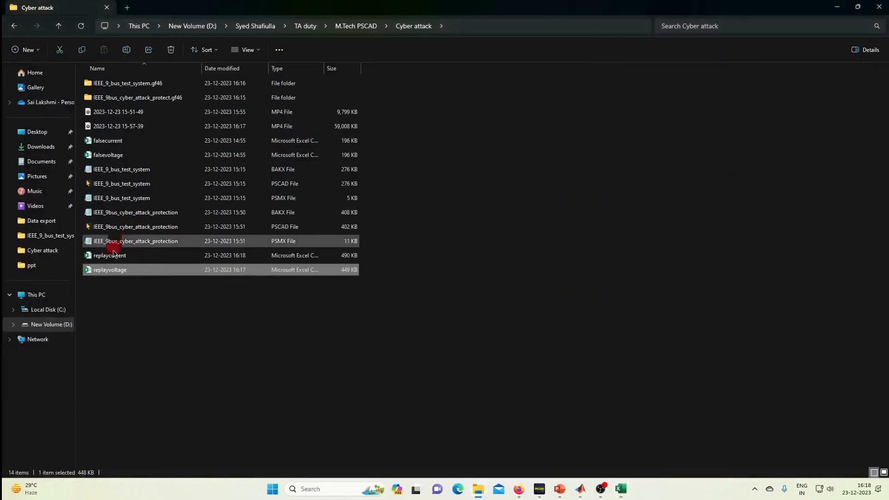
pyautogui.click(113, 256)
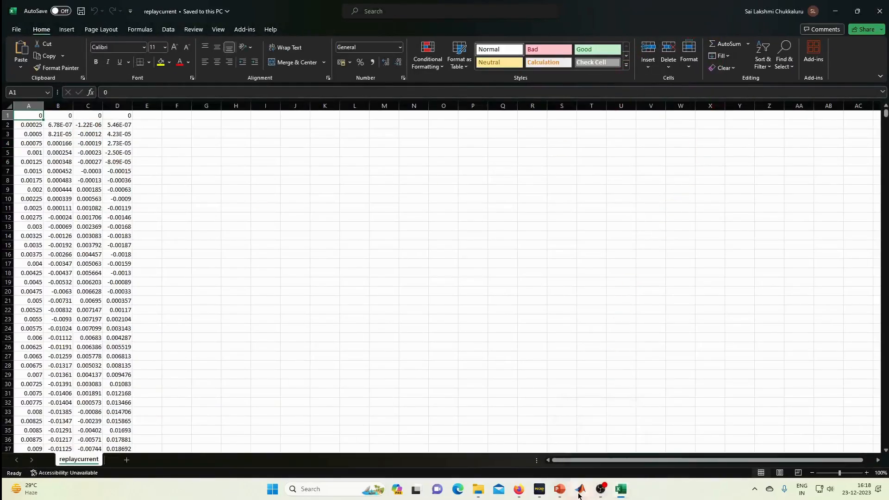
# Step: Switch to PSCAD and set the voltage File Read component's file name to replayvoltage.csv in IEEE_9bus_cyber_attack_protect
pyautogui.moveTo(544, 495)
pyautogui.click(531, 460)
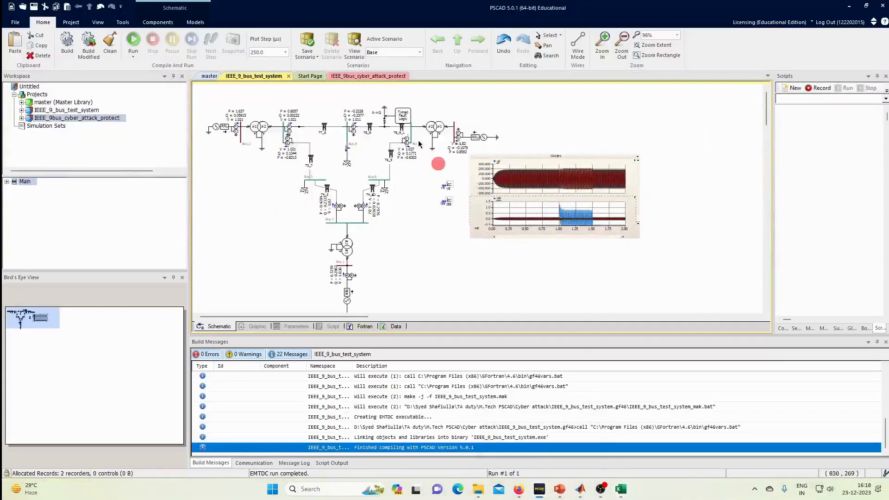
pyautogui.click(384, 75)
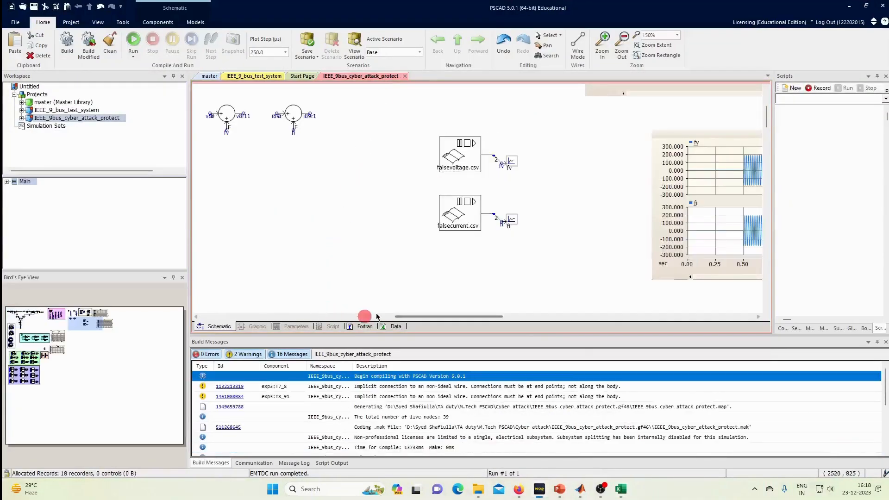
pyautogui.doubleClick(462, 159)
pyautogui.click(484, 188)
pyautogui.click(484, 189)
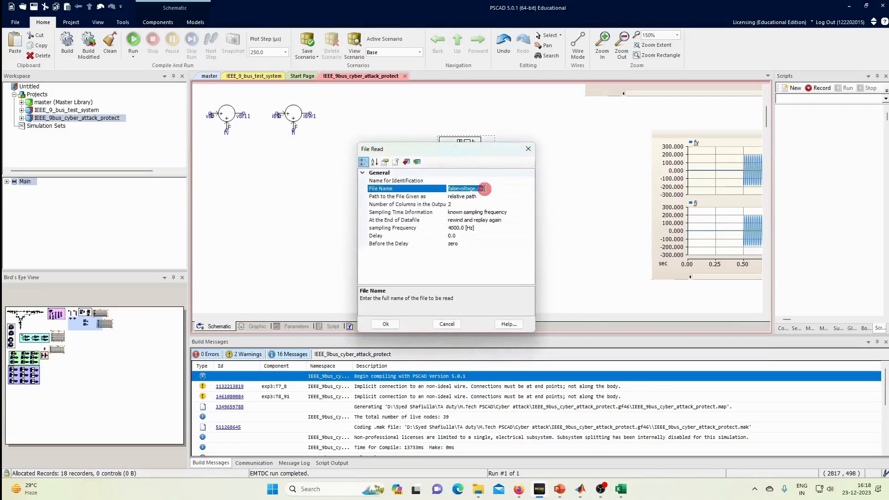
pyautogui.write('ren')
pyautogui.press('Return')
# Step: Set the file name of the current File Read component to replaycurrent.csv
pyautogui.doubleClick(464, 223)
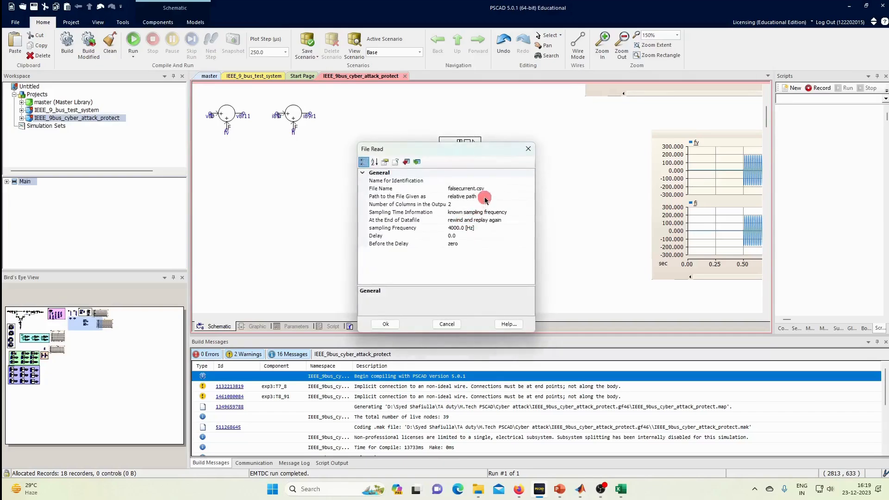
pyautogui.click(496, 188)
pyautogui.click(497, 188)
pyautogui.write('replay')
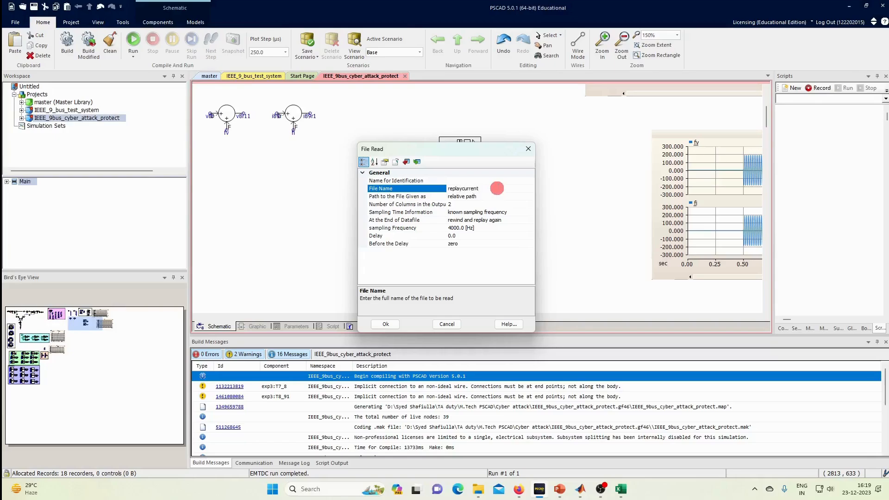
pyautogui.press('Return')
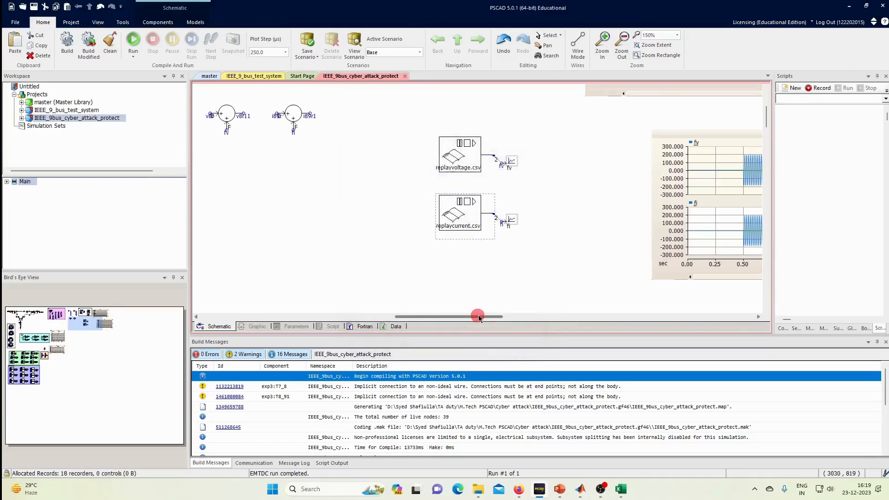
# Step: Detach the v8r and i89r signal labels from the D inputs of the two summing junctions and park them beside the voltage junction
pyautogui.scroll(2, 501, 282)
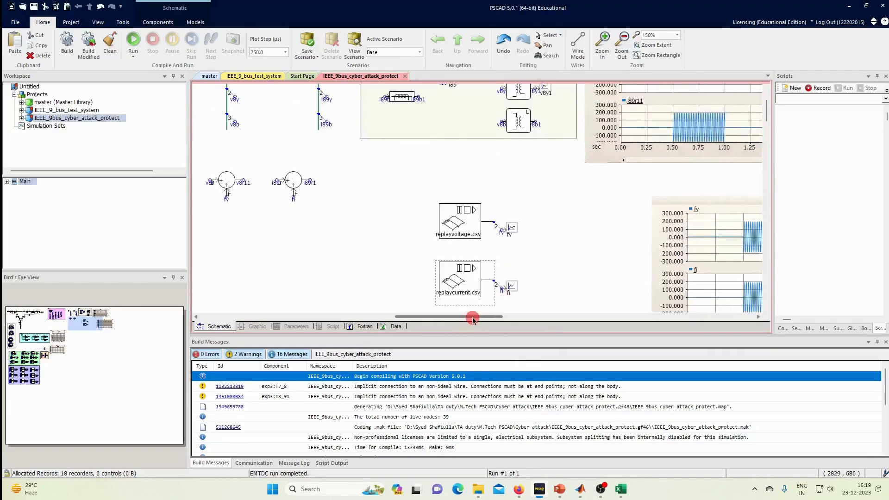
pyautogui.moveTo(472, 317); pyautogui.dragTo(452, 317)
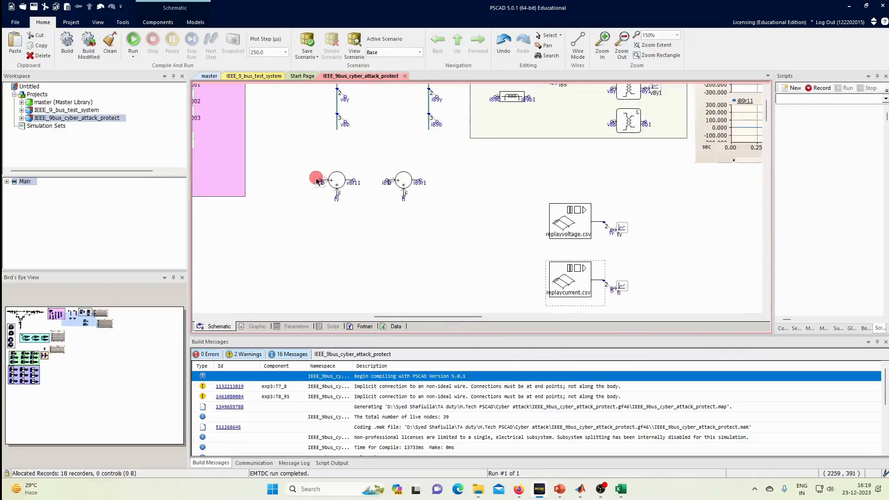
pyautogui.scroll(3, 317, 184)
pyautogui.scroll(-2, 317, 184)
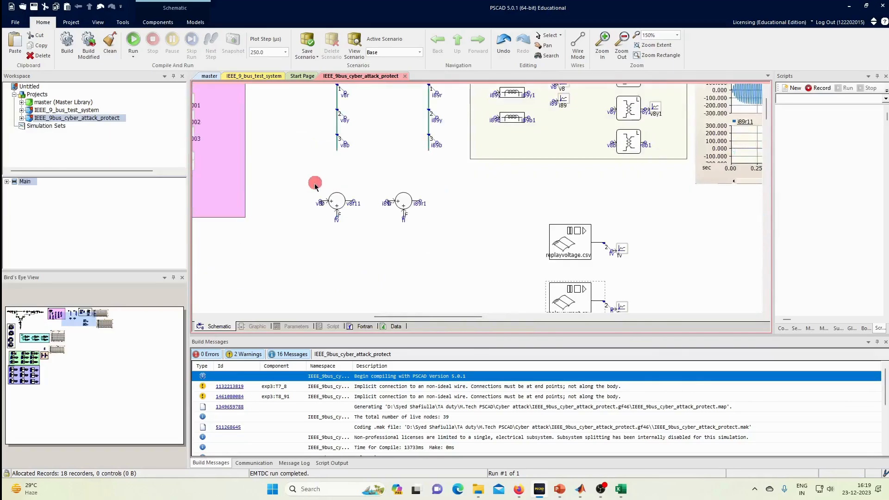
pyautogui.moveTo(319, 204); pyautogui.dragTo(300, 192)
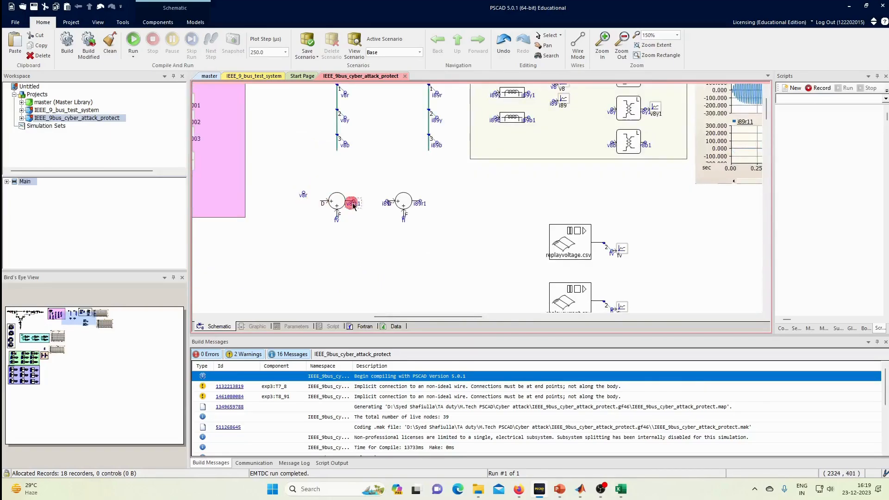
pyautogui.moveTo(390, 201); pyautogui.dragTo(383, 202)
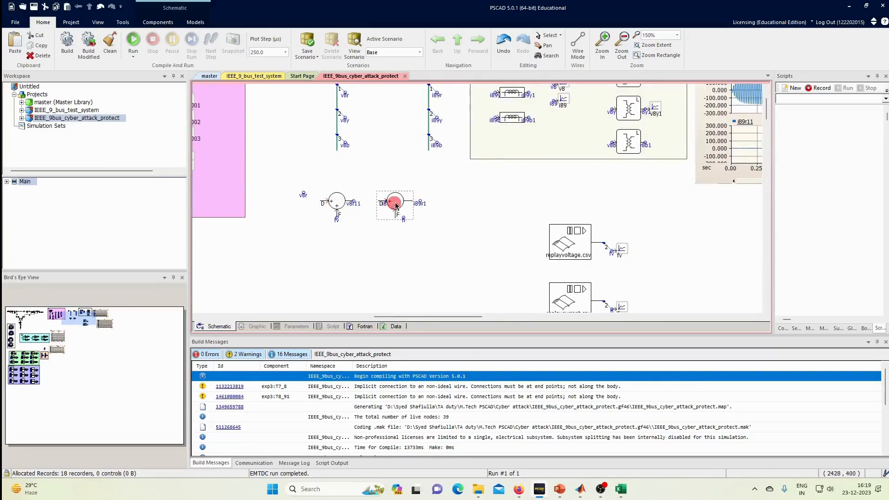
pyautogui.hotkey('ctrl', 'z')
pyautogui.moveTo(384, 204); pyautogui.dragTo(307, 204)
pyautogui.moveTo(311, 205); pyautogui.dragTo(298, 218)
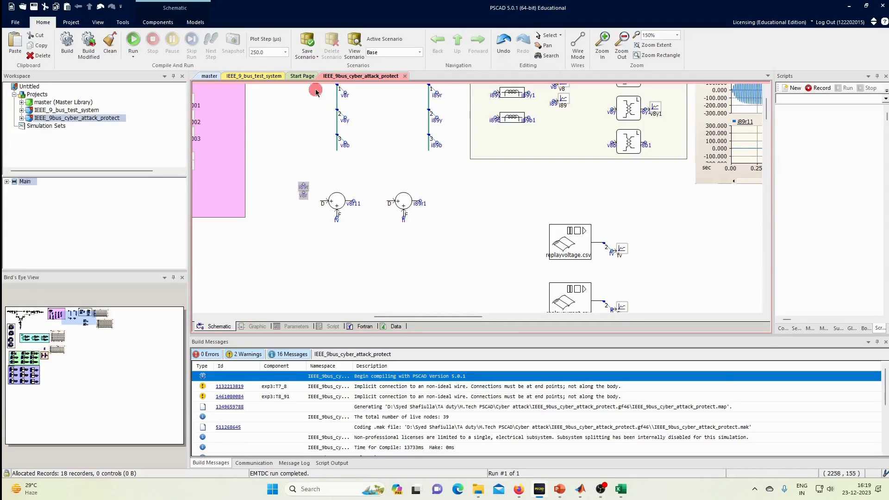
# Step: Place a real constant on the D input of the v8r11 summing junction and set its value to 0.0
pyautogui.click(157, 22)
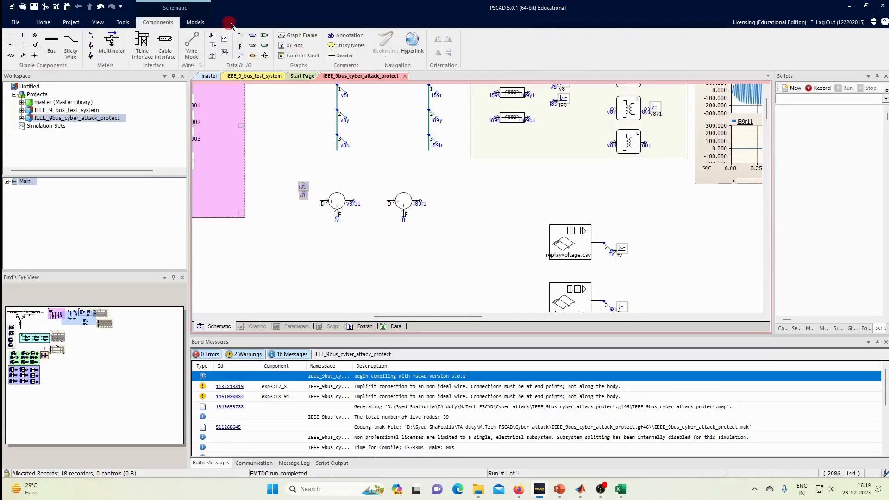
pyautogui.click(254, 46)
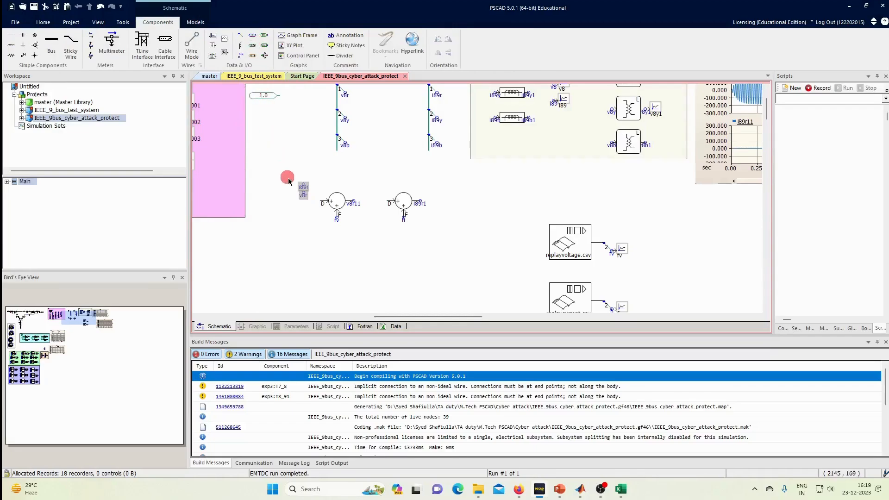
pyautogui.click(302, 203)
pyautogui.doubleClick(309, 204)
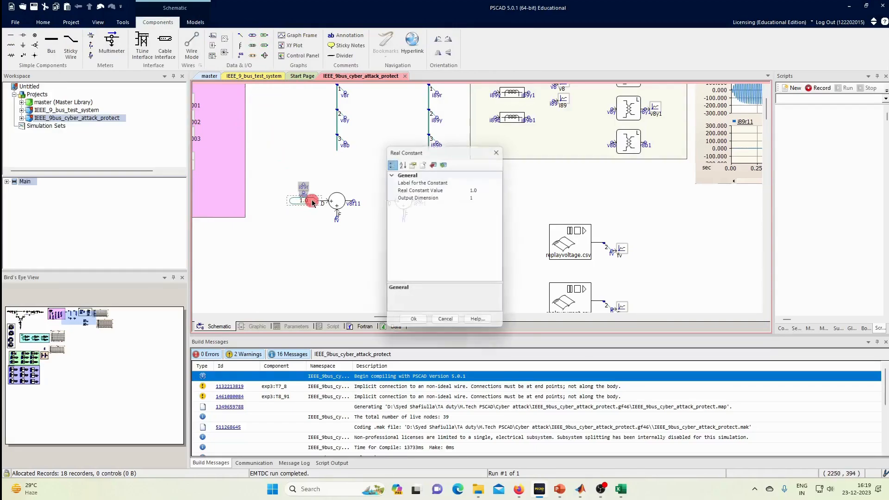
pyautogui.click(502, 187)
pyautogui.write('0.0')
pyautogui.press('Return')
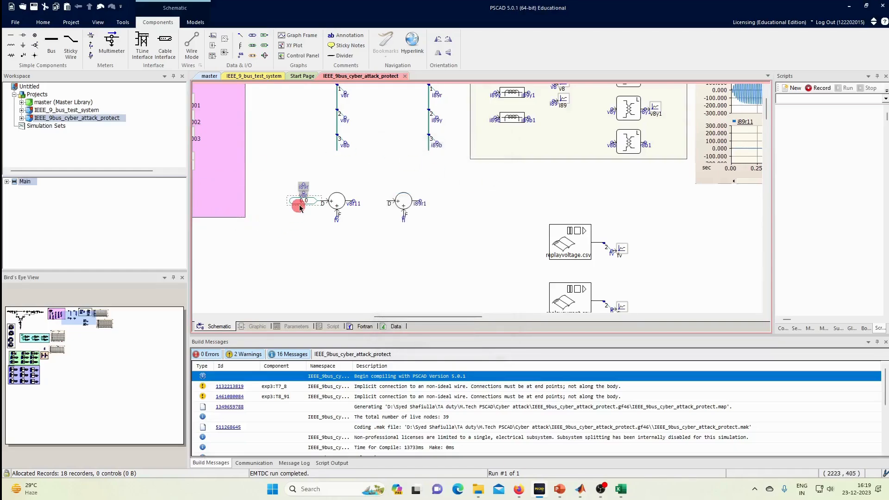
# Step: Paste a copy of the 0.0 constant, rotate it vertically and attach it to the D input of the i89r11 summing junction
pyautogui.click(373, 206)
pyautogui.hotkey('ctrl', 'v')
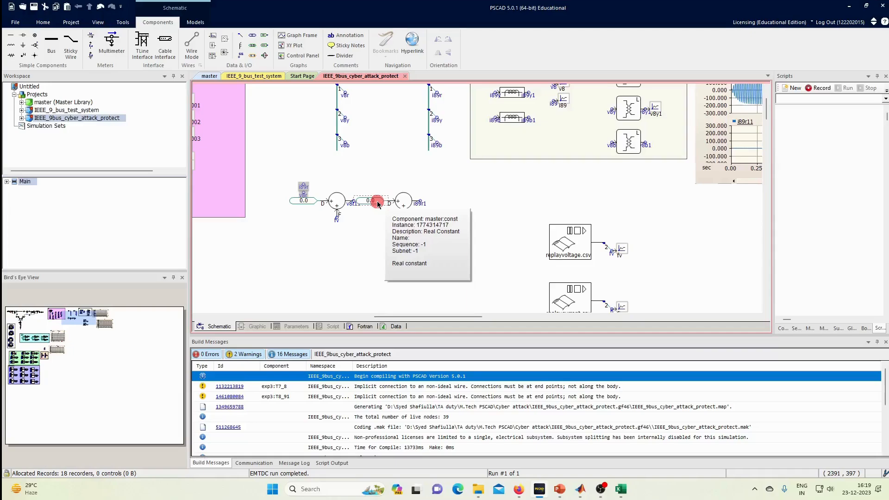
pyautogui.click(382, 224)
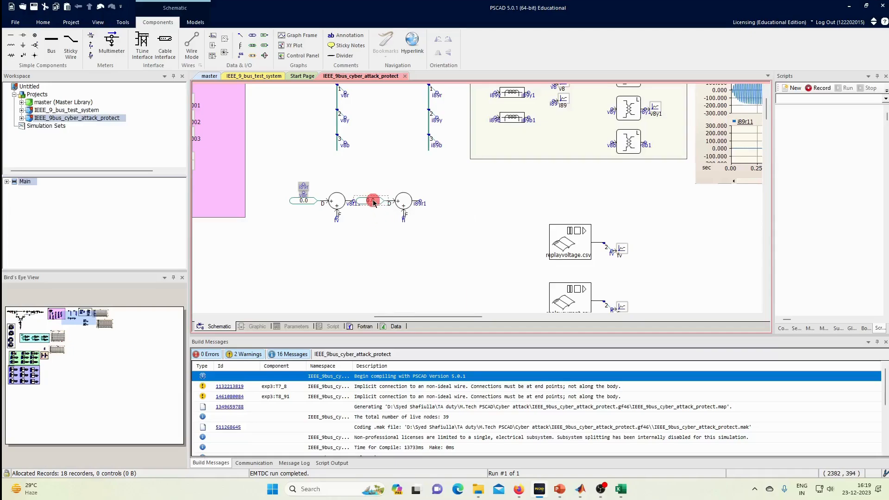
pyautogui.moveTo(373, 197)
pyautogui.mouseDown()
pyautogui.moveTo(380, 174)
pyautogui.moveTo(369, 196)
pyautogui.moveTo(372, 182)
pyautogui.mouseUp()
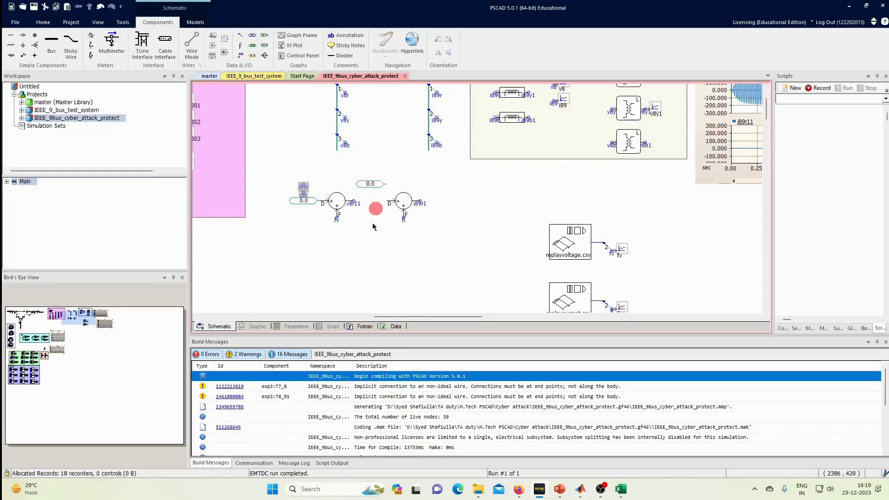
pyautogui.hotkey('ctrl', 'r')
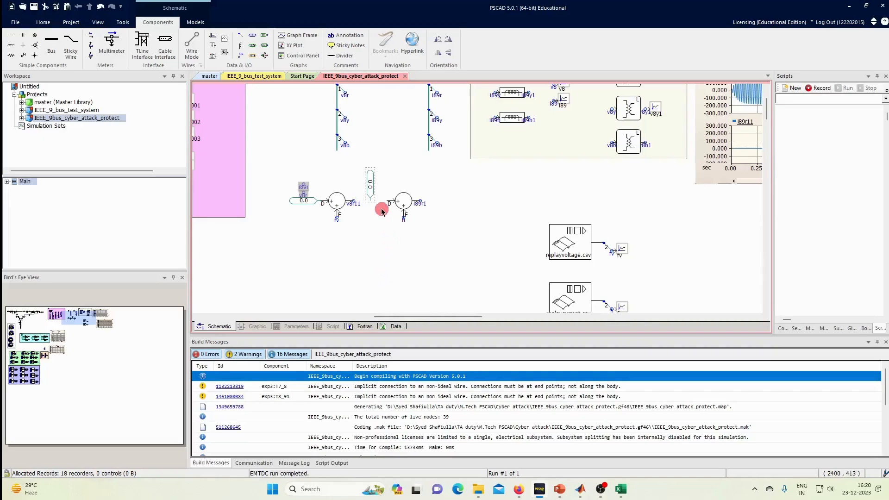
pyautogui.moveTo(372, 182); pyautogui.dragTo(387, 179)
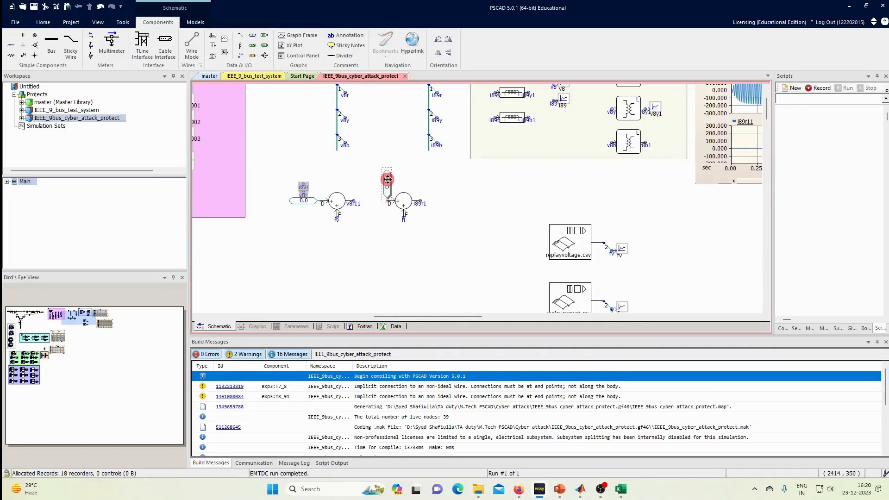
pyautogui.click(392, 236)
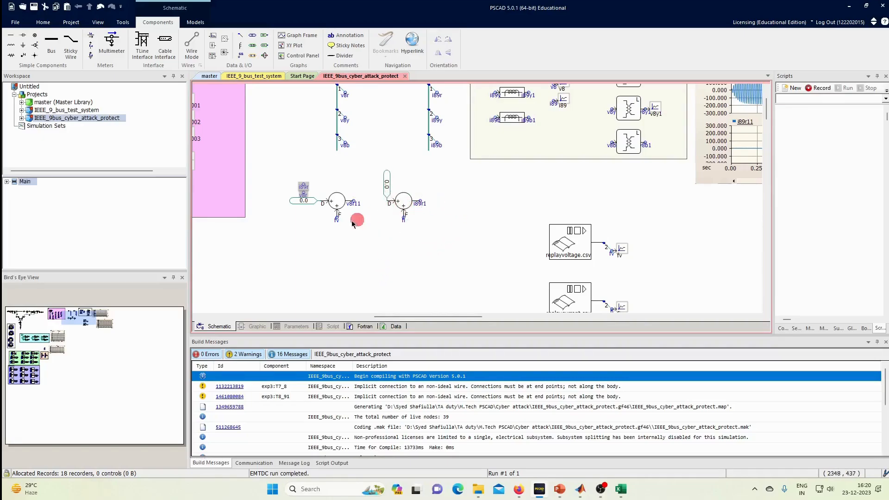
pyautogui.scroll(-2, 642, 272)
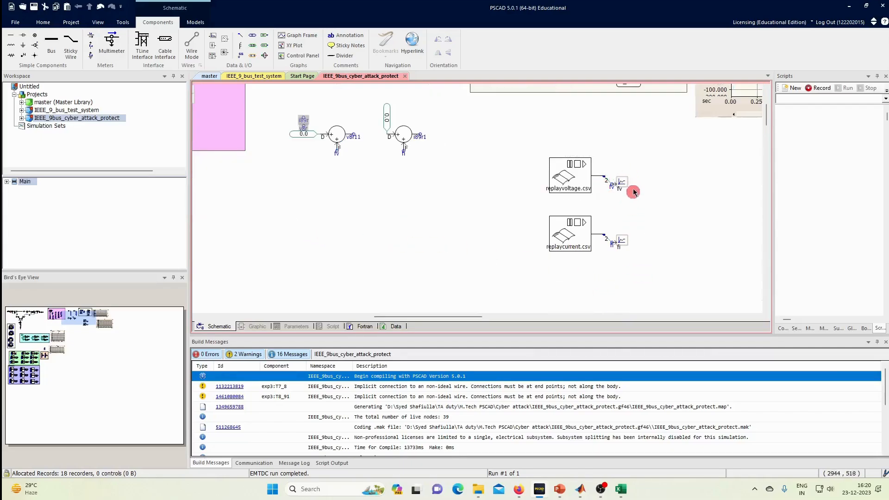
pyautogui.scroll(4, 426, 211)
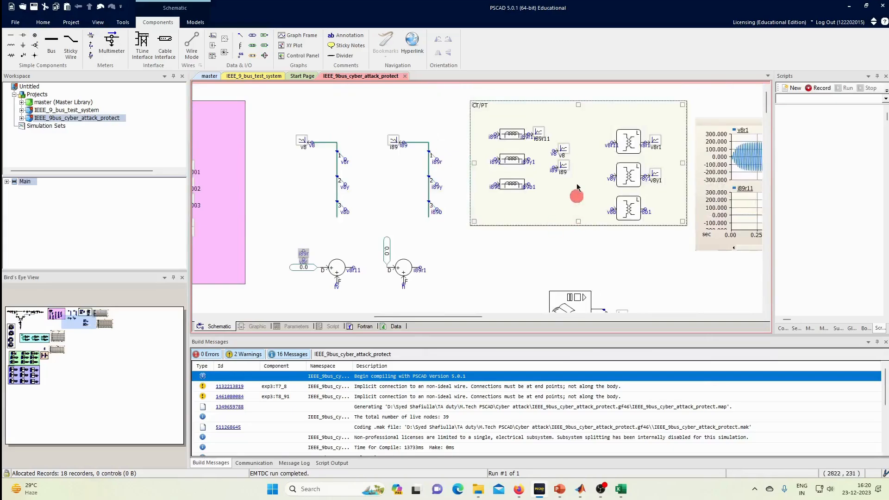
# Step: Run the simulation and check the v8r1 and i89r11 waveforms in their graph frame
pyautogui.click(43, 23)
pyautogui.click(133, 42)
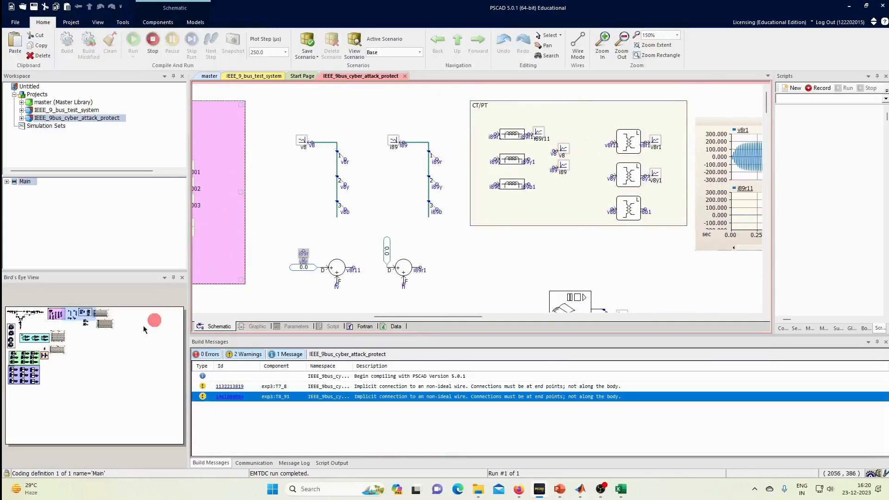
pyautogui.click(105, 319)
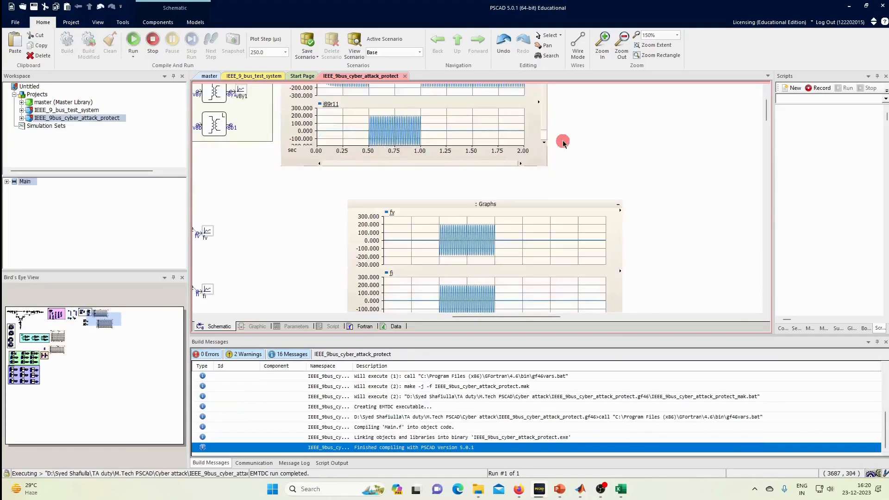
pyautogui.scroll(2, 563, 140)
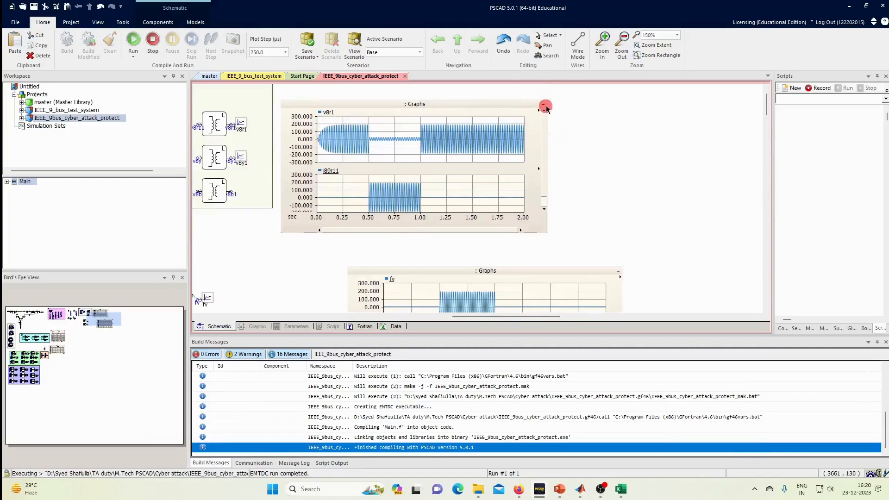
pyautogui.click(434, 143)
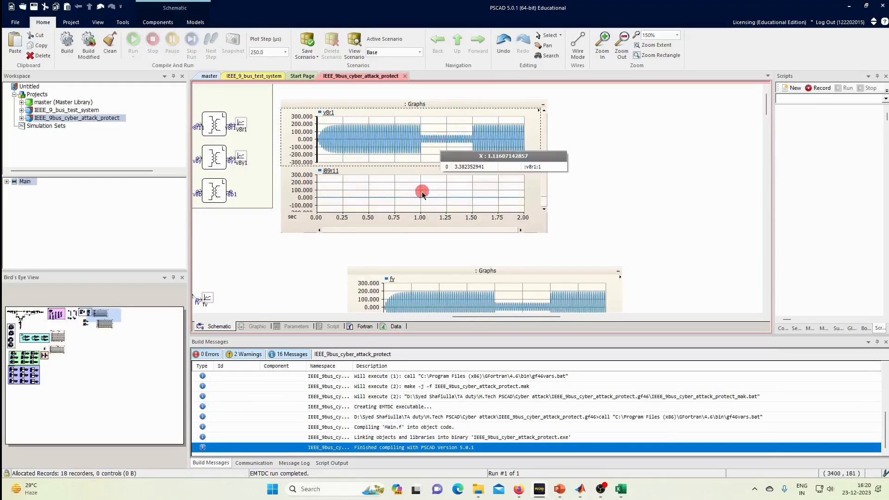
# Step: Collapse the v8r1 and i89r11 graph frame and expand the v8 and i89 frame to inspect the actual waveforms
pyautogui.click(543, 104)
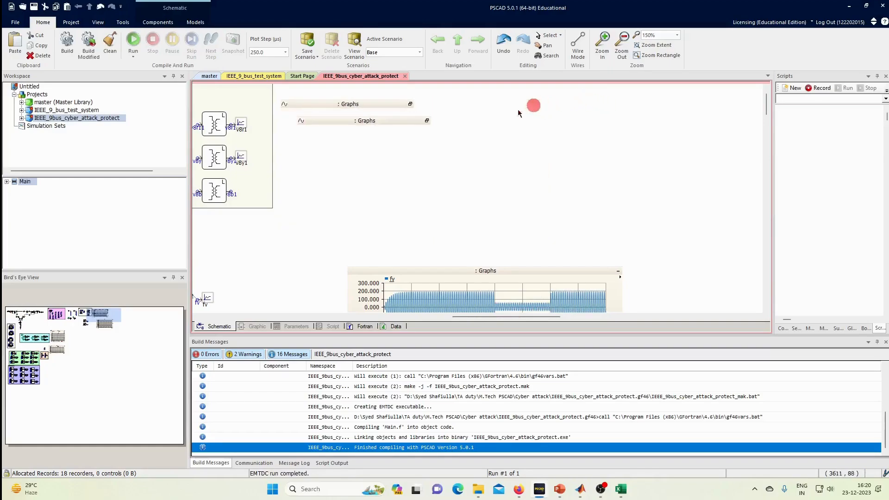
pyautogui.click(427, 120)
pyautogui.click(455, 173)
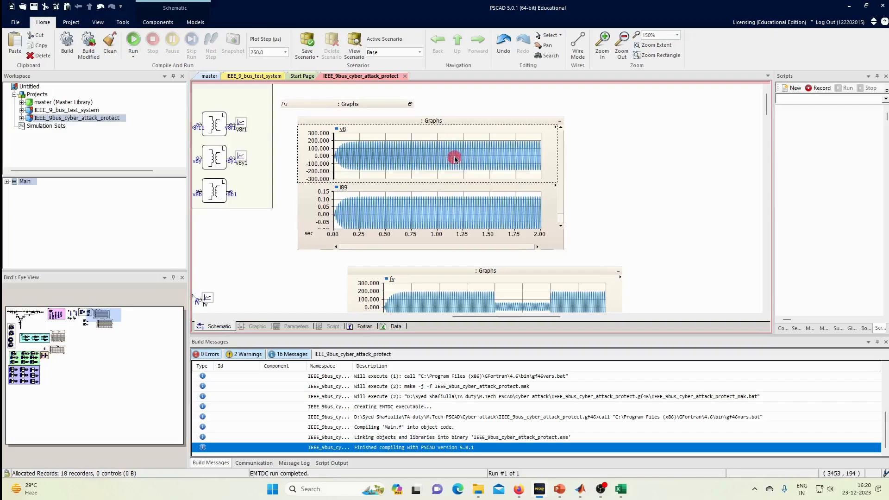
pyautogui.click(448, 204)
pyautogui.click(516, 189)
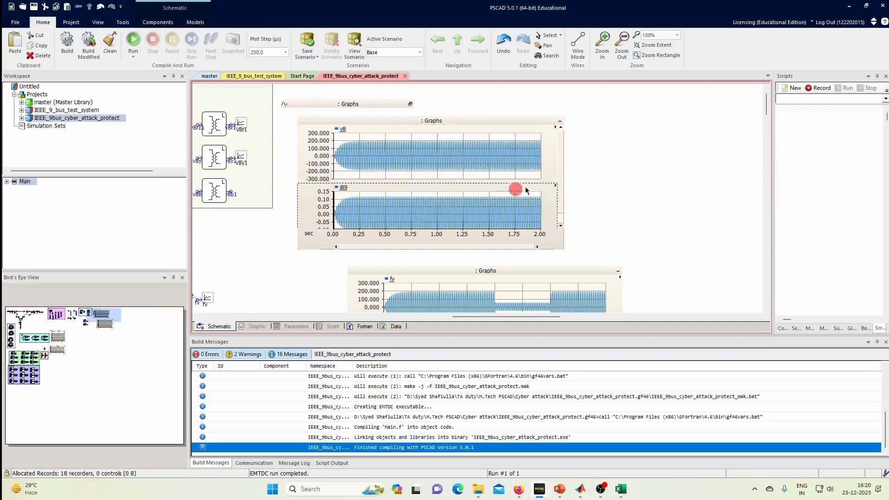
pyautogui.moveTo(565, 178); pyautogui.dragTo(561, 190)
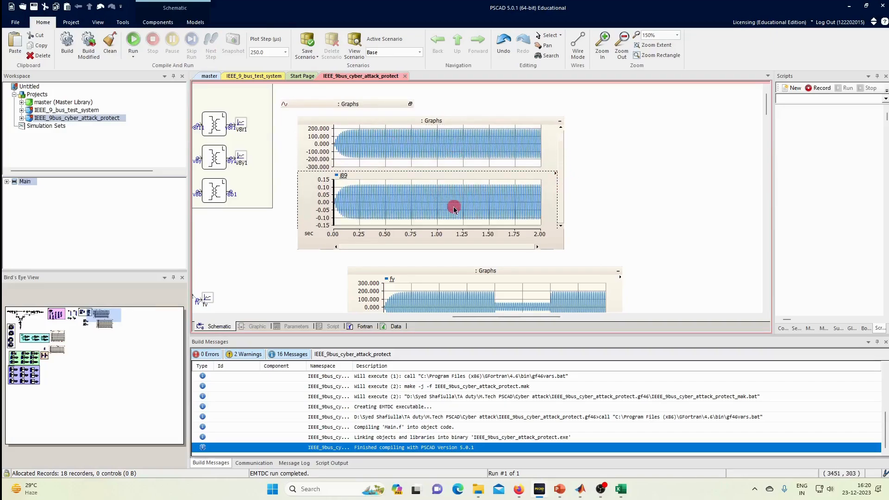
# Step: Fit the fi graph's vertical scale to its curve and compare fv and fi with the v8 and i89 waveforms
pyautogui.scroll(-6, 506, 225)
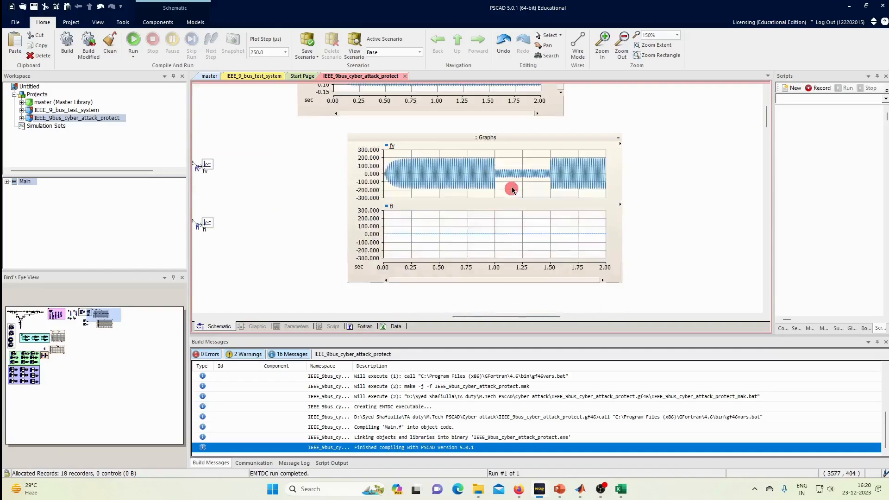
pyautogui.click(520, 218)
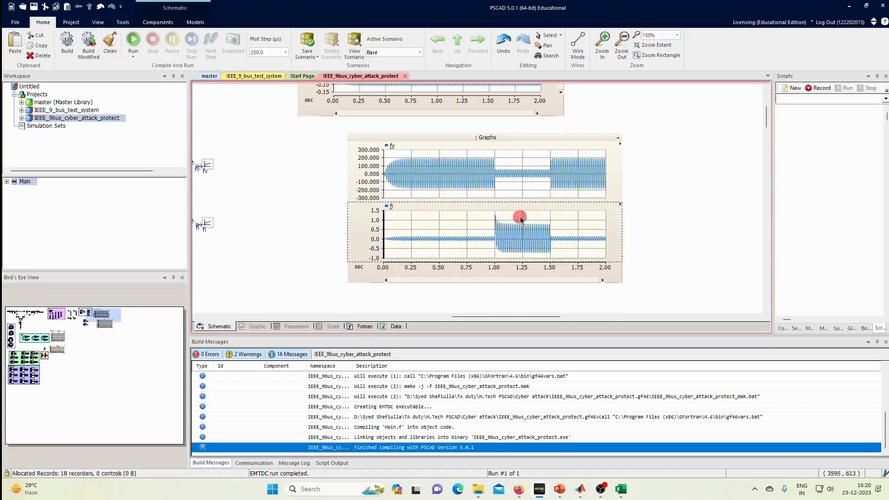
pyautogui.scroll(7, 461, 174)
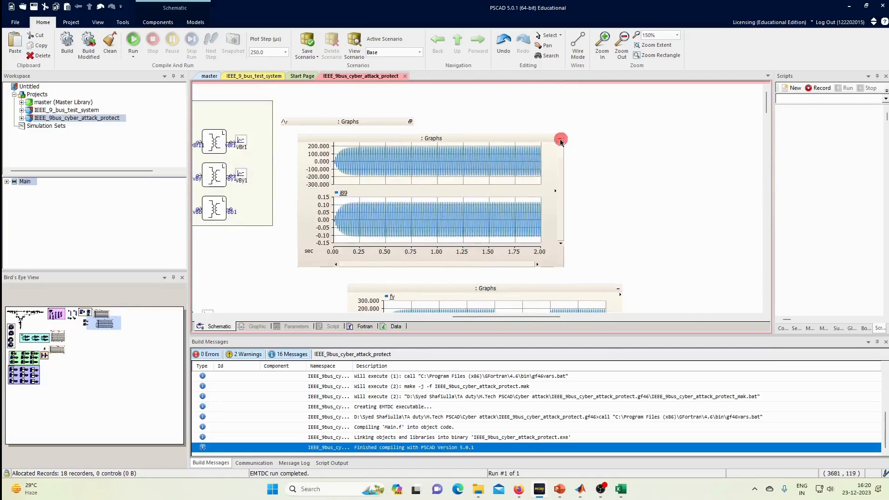
pyautogui.scroll(-6, 483, 204)
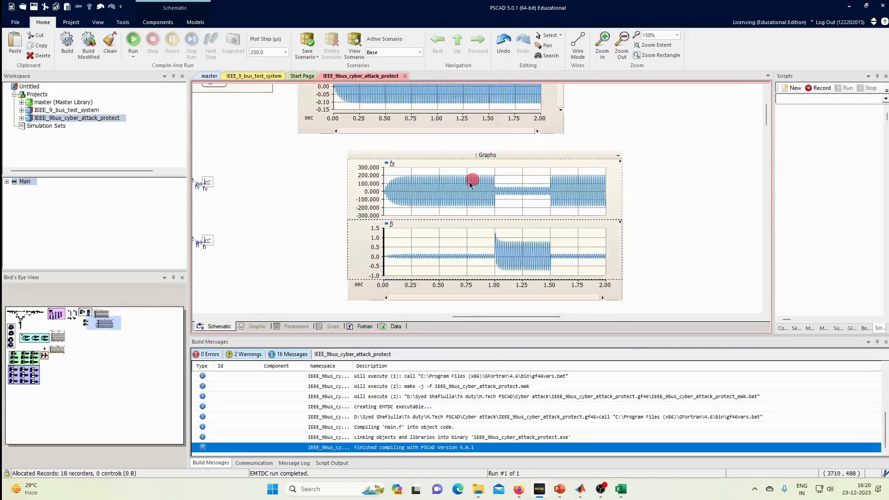
pyautogui.scroll(-3, 520, 190)
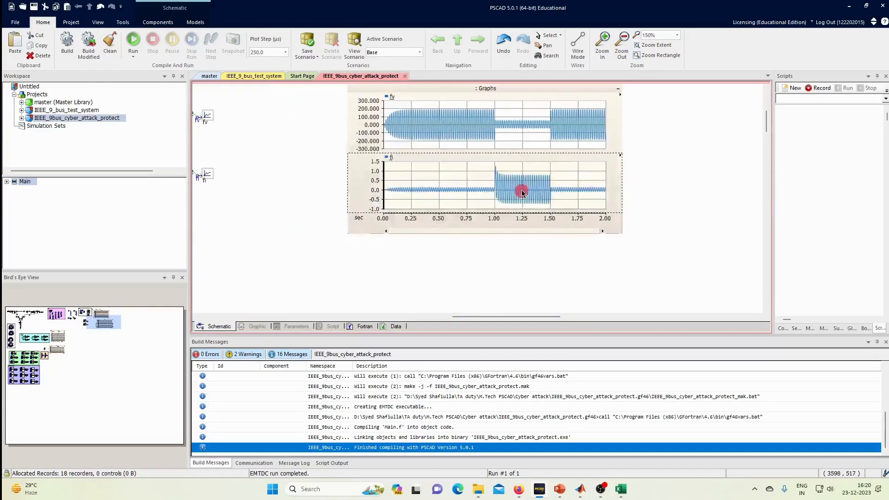
# Step: Examine the impedance XY plot and the Gout and LLout trip graph, and return to the 9-bus network diagram
pyautogui.click(56, 336)
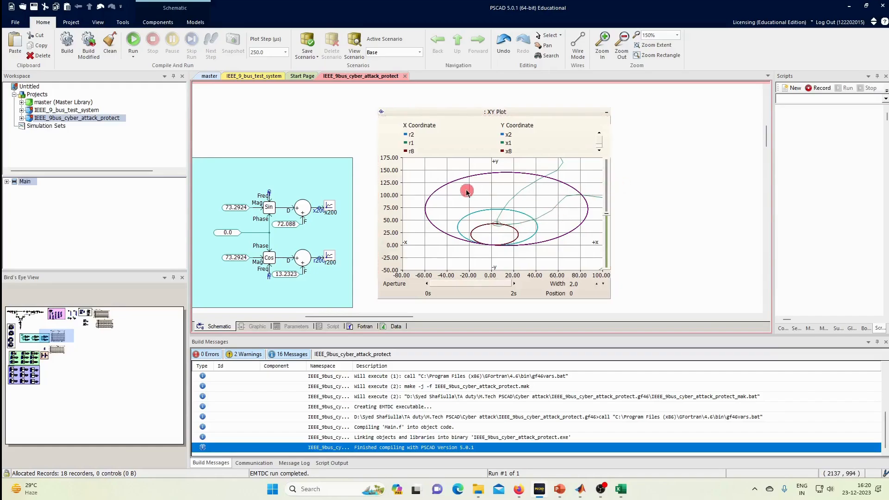
pyautogui.scroll(-5, 503, 203)
pyautogui.scroll(5, 502, 207)
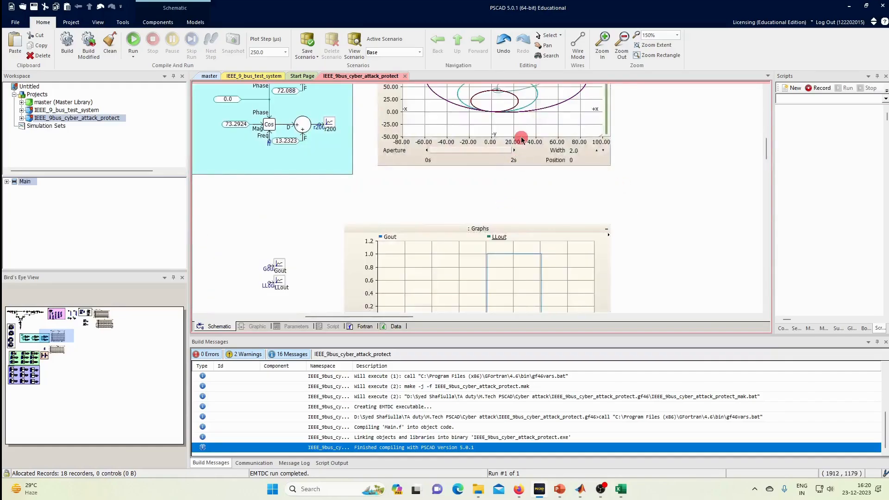
pyautogui.scroll(-5, 503, 221)
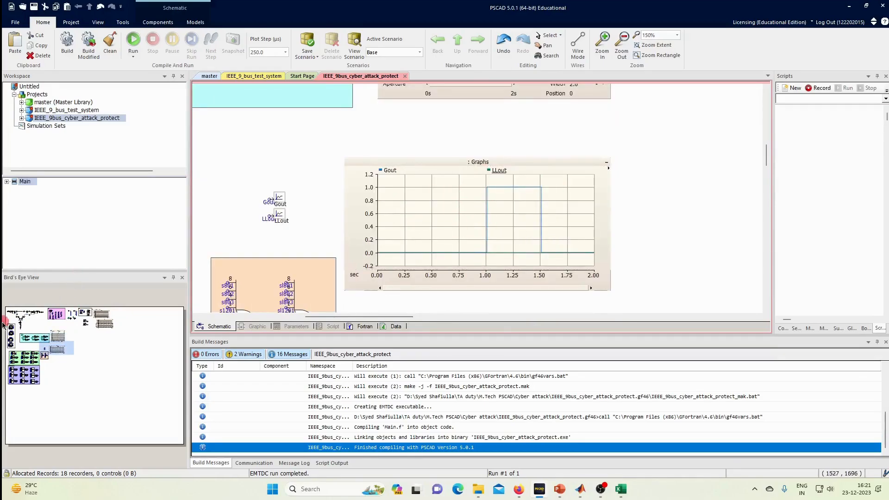
pyautogui.click(15, 315)
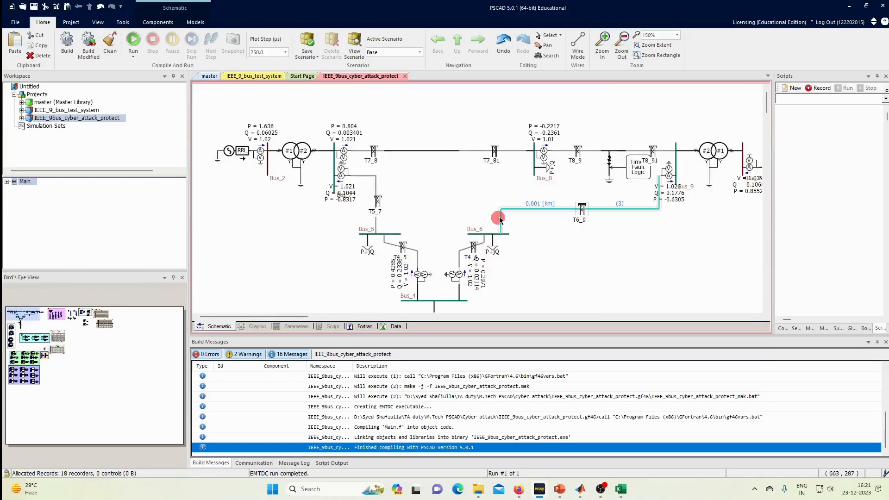